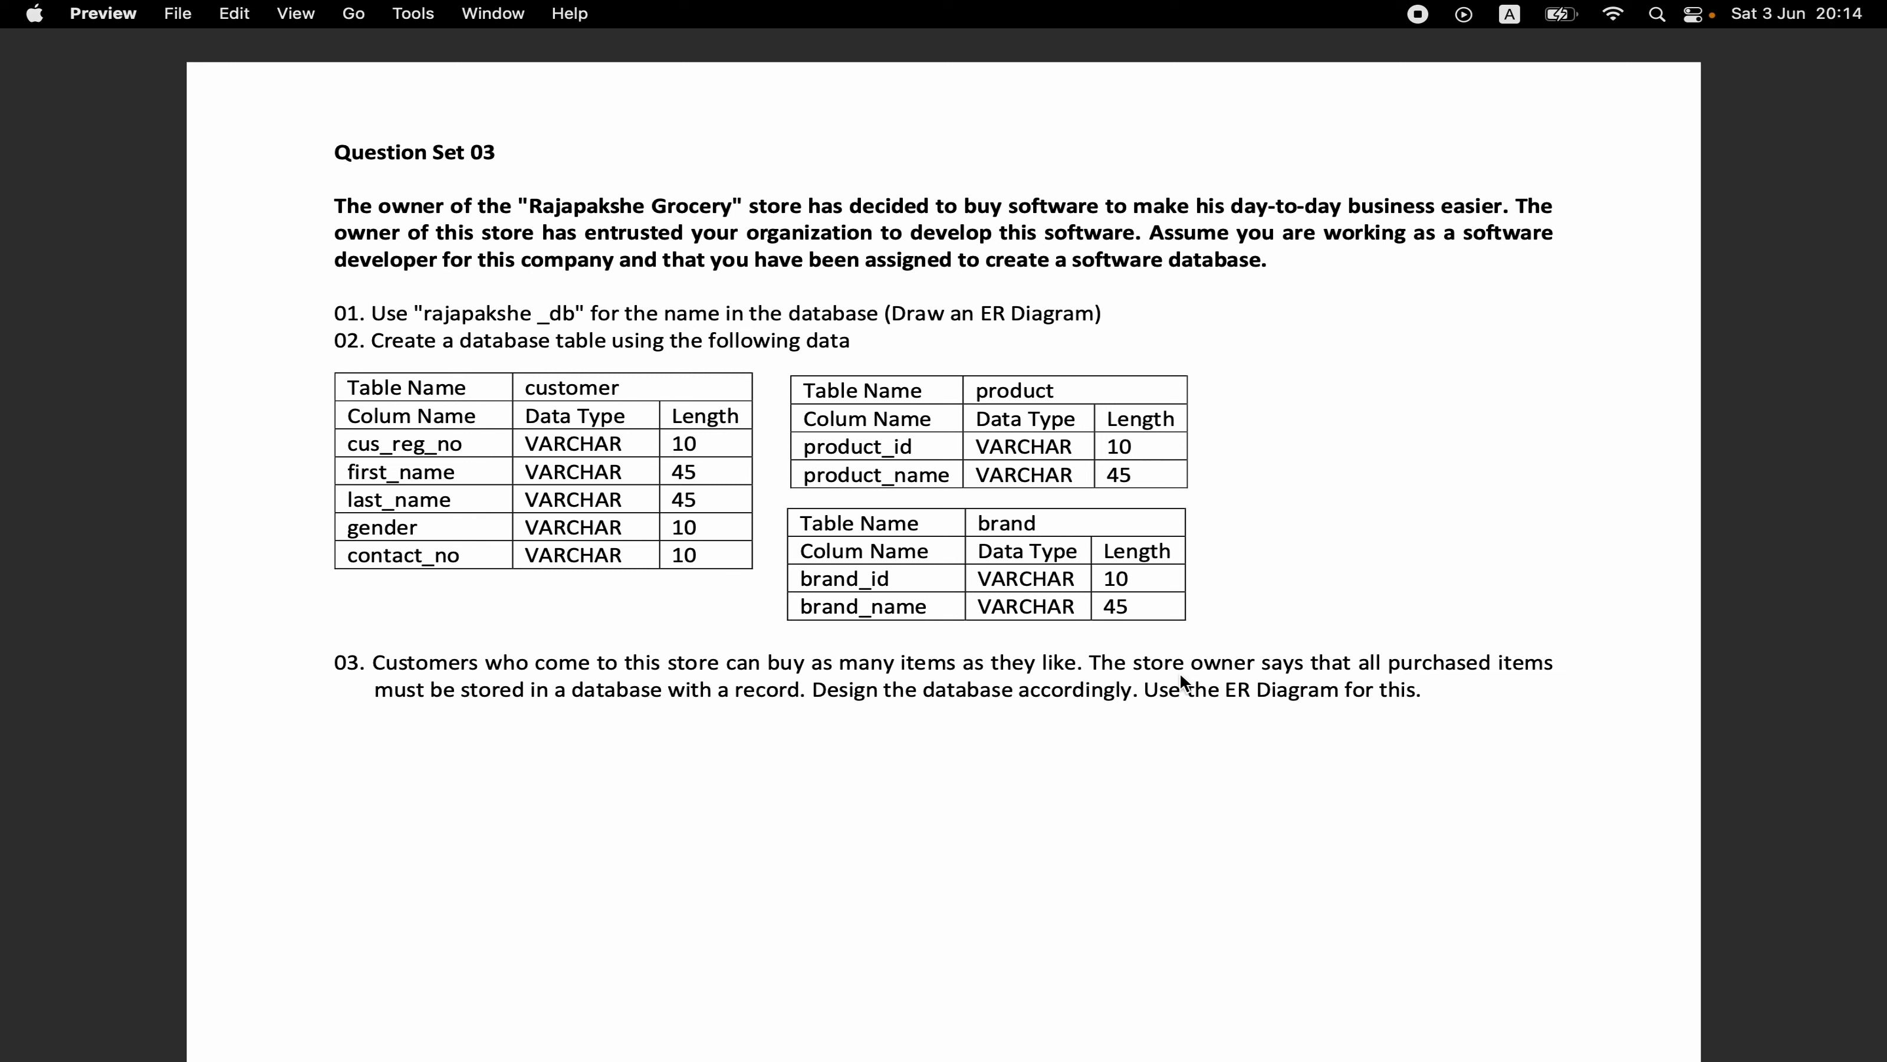
# - Switch to MySQL Workbench and create a new database model
pyautogui.press('super+Tab')
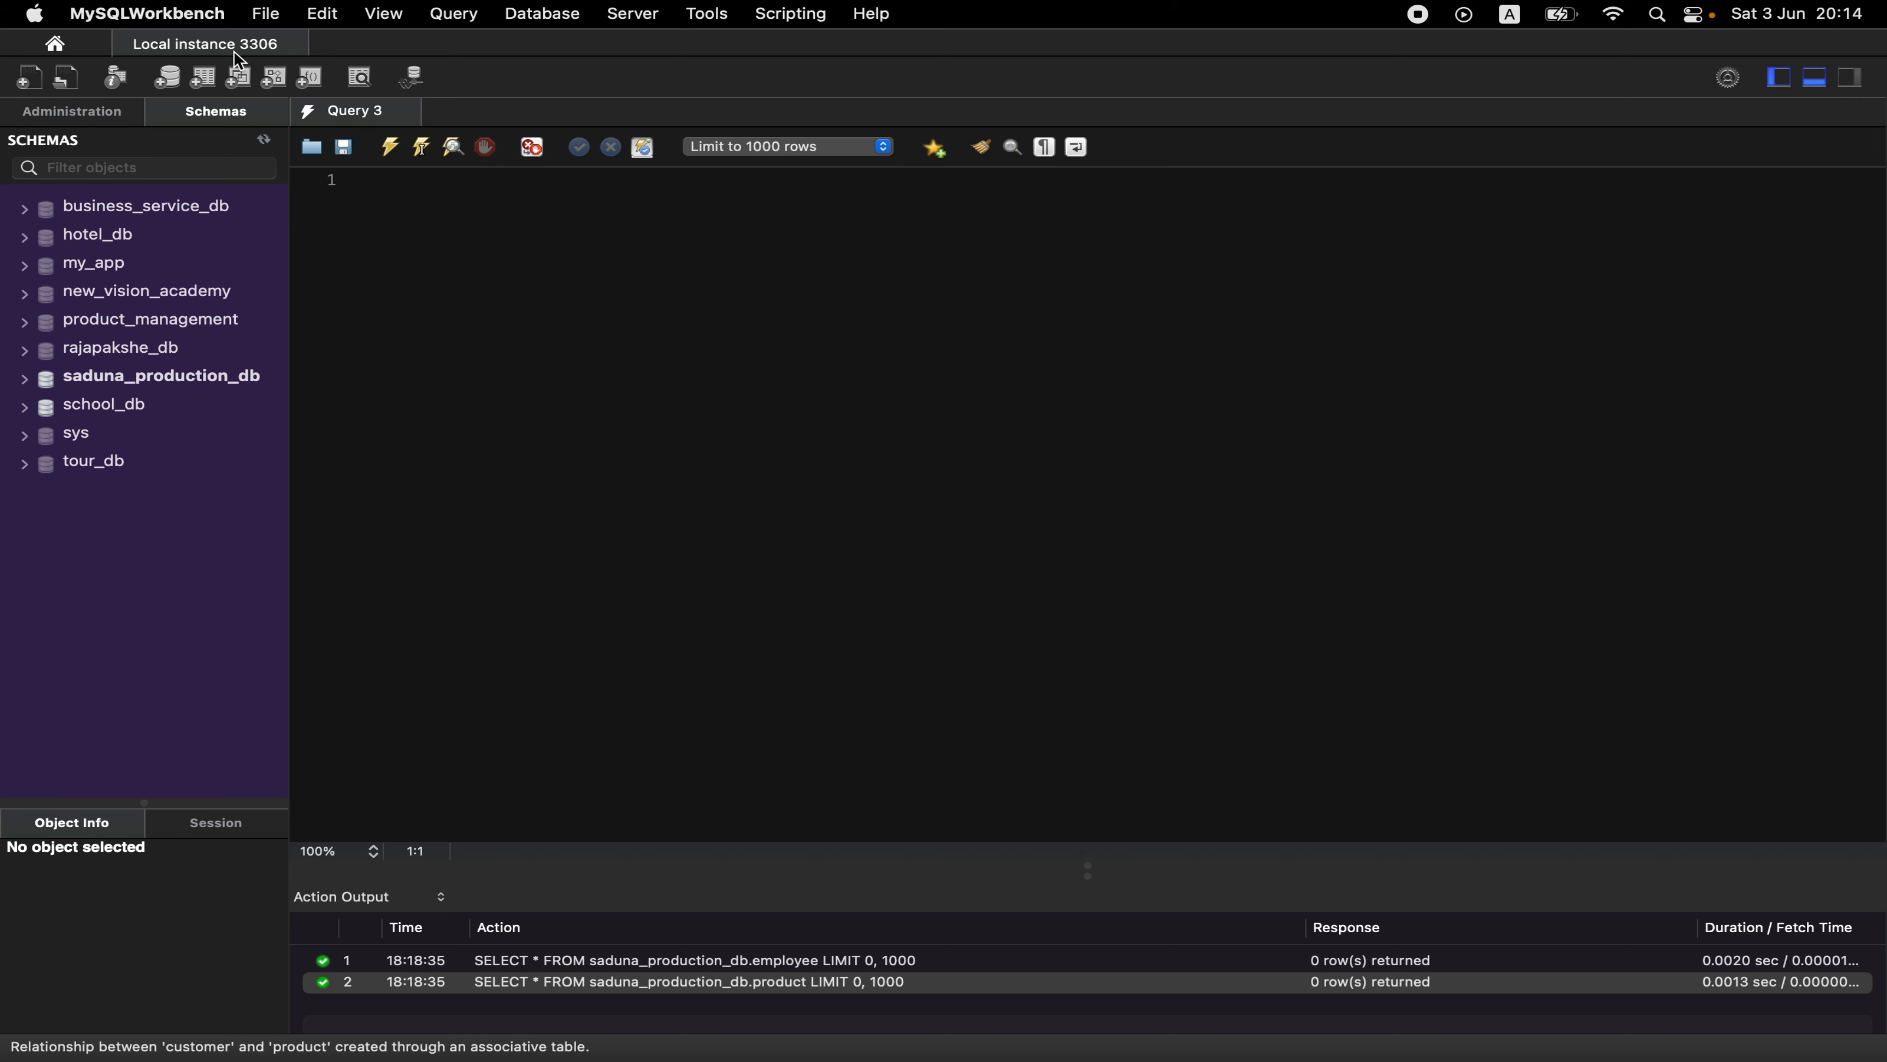
pyautogui.click(266, 15)
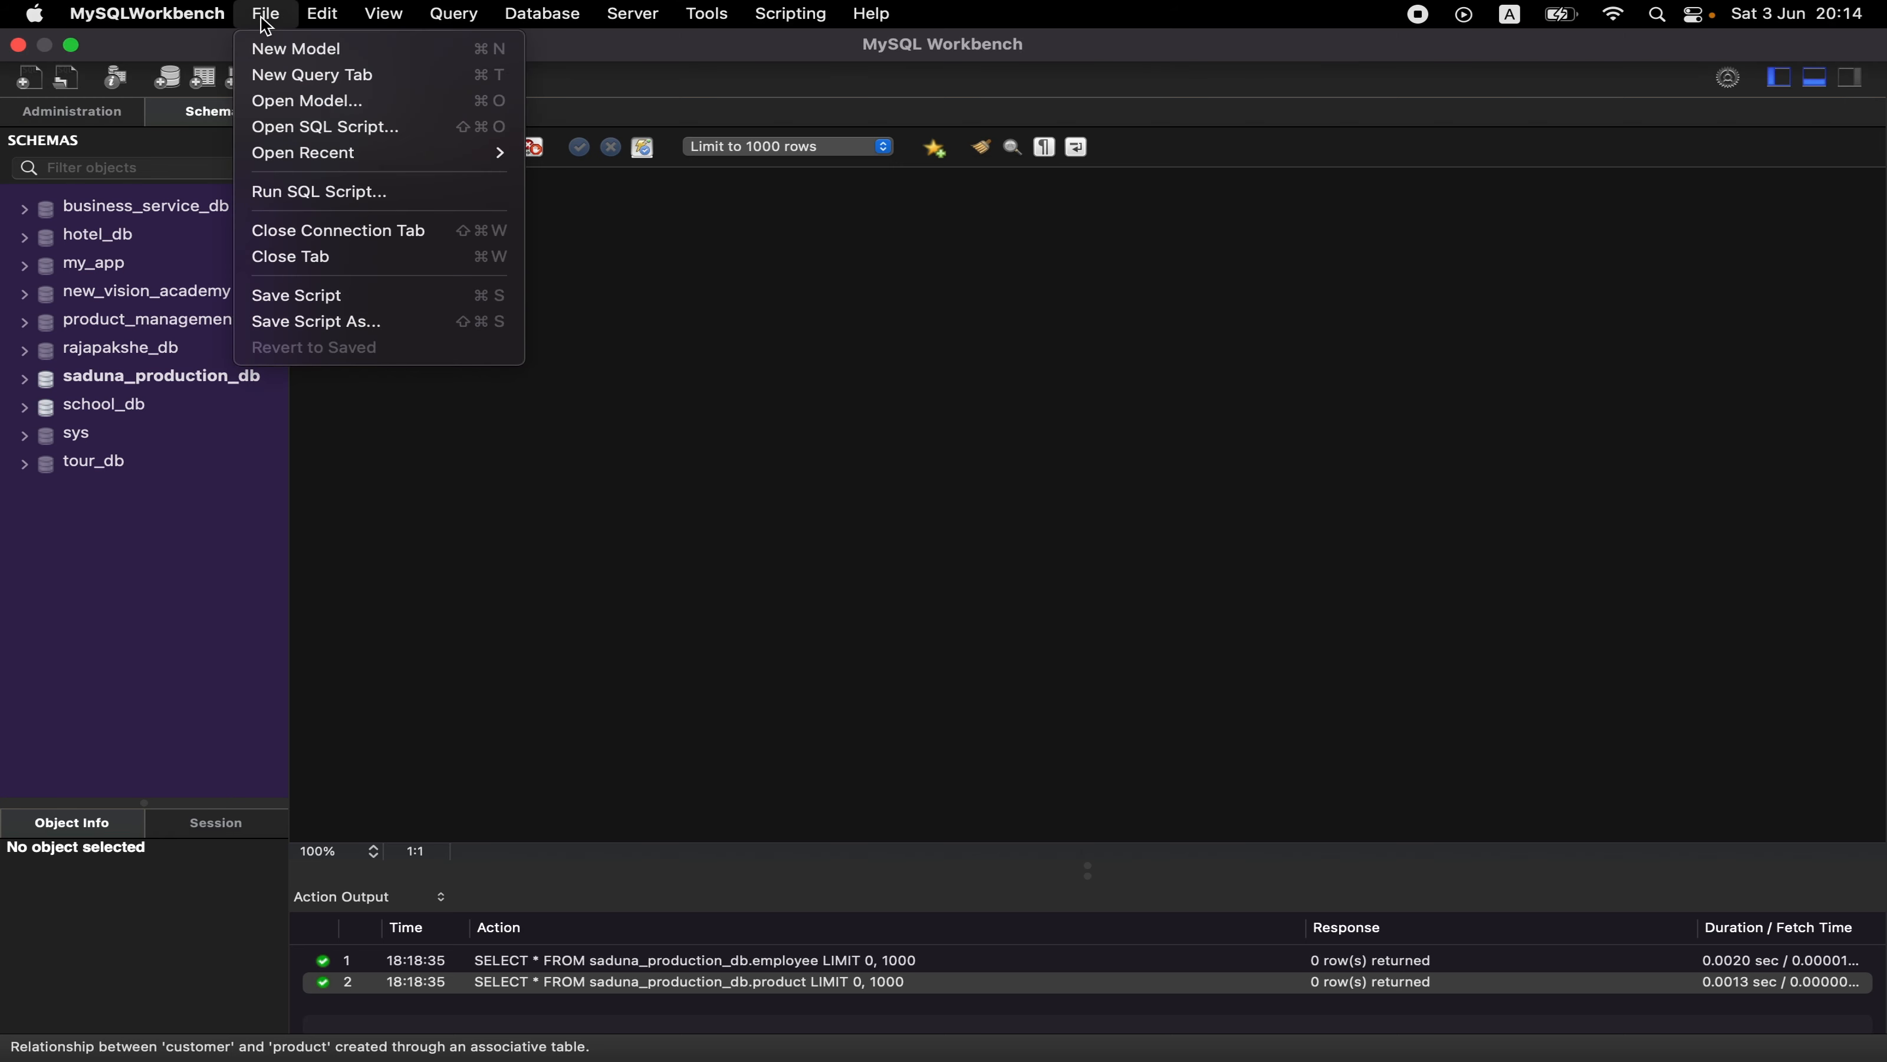
pyautogui.click(271, 49)
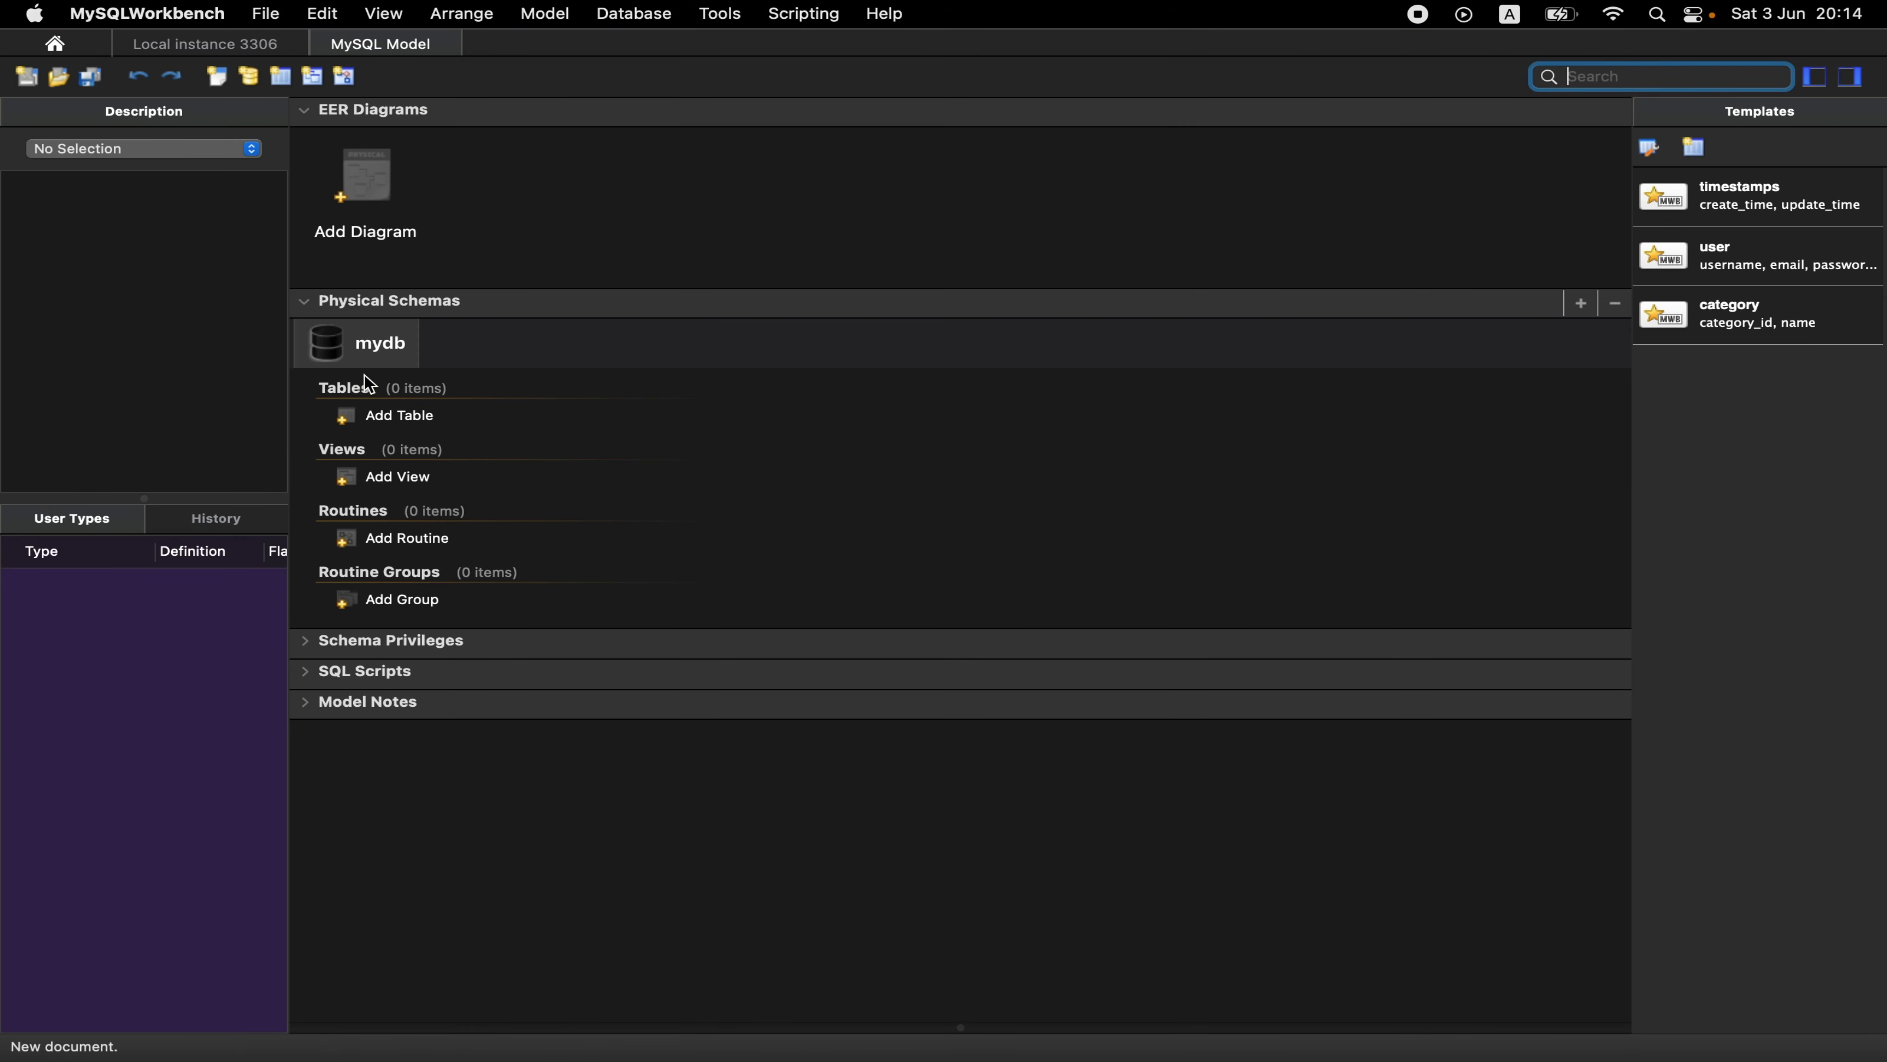
# - Rename the default mydb schema to rajapakshe_db, copying the base name from the question document, and close the schema editor
pyautogui.doubleClick(375, 360)
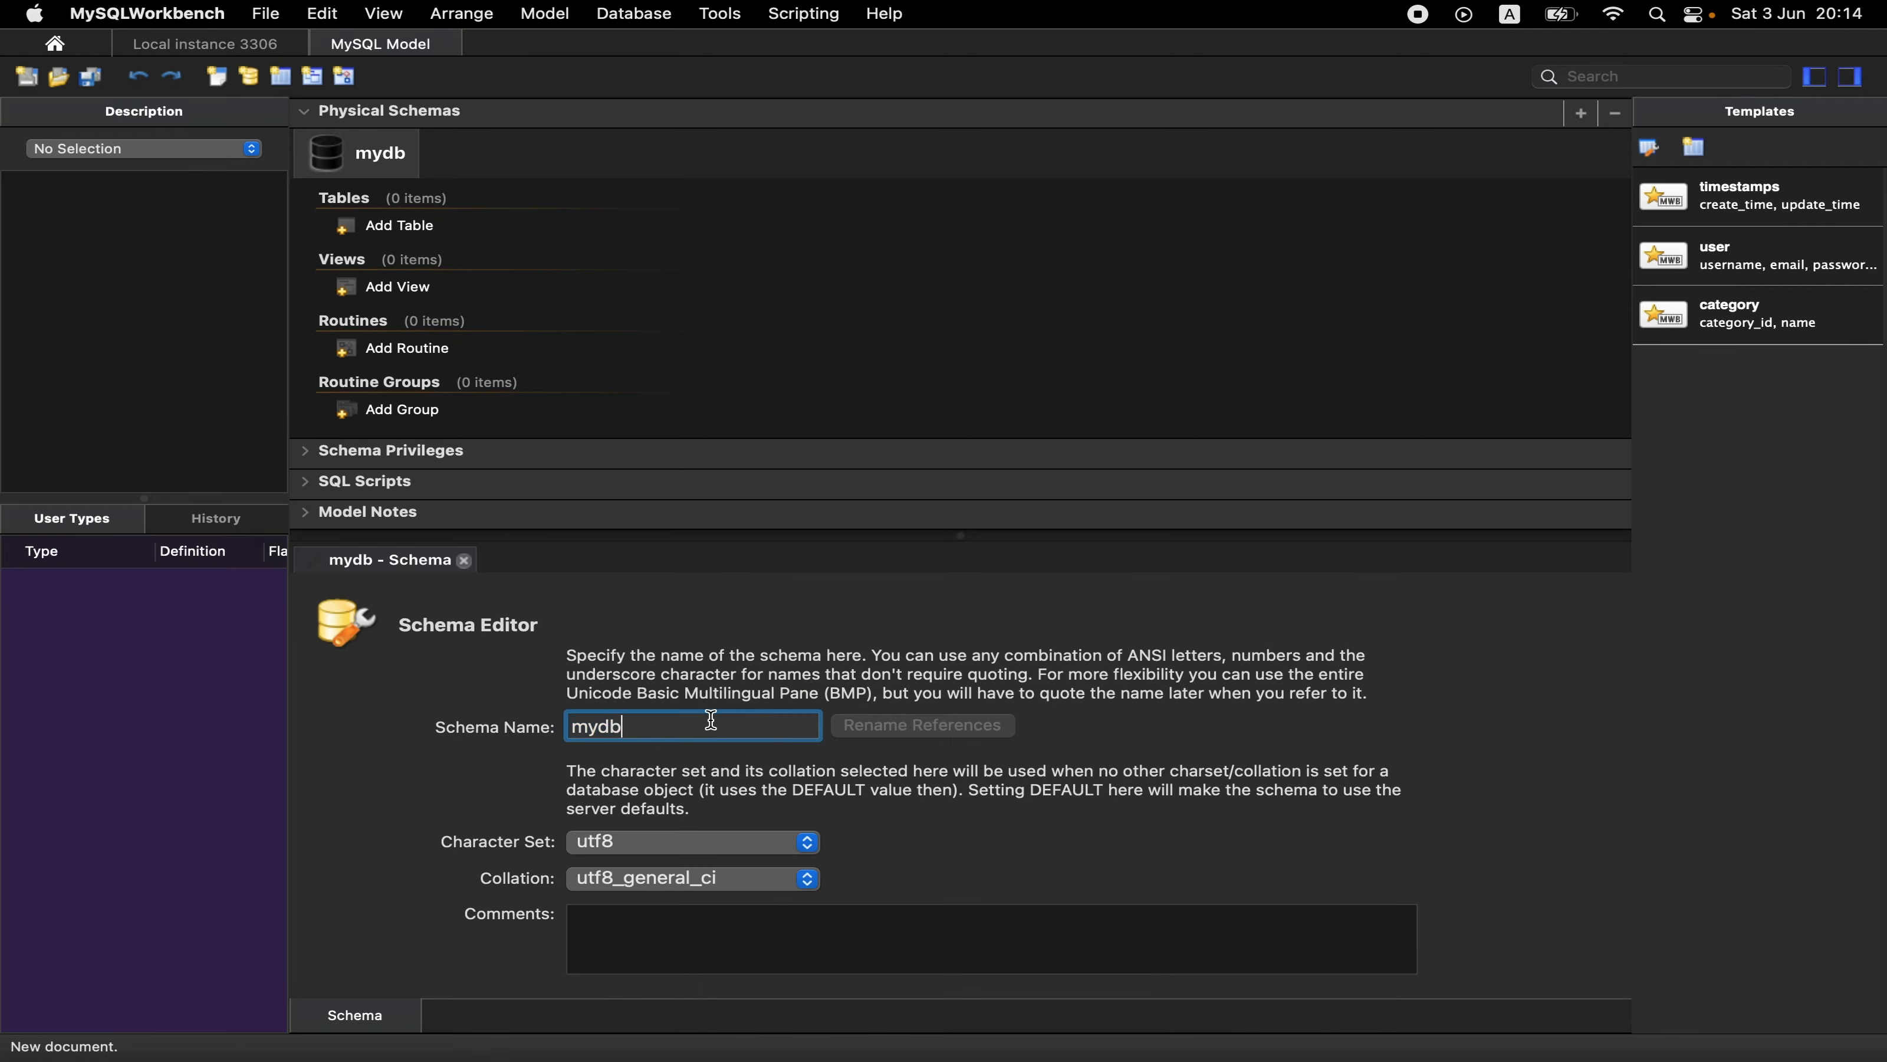
pyautogui.press('super+Tab')
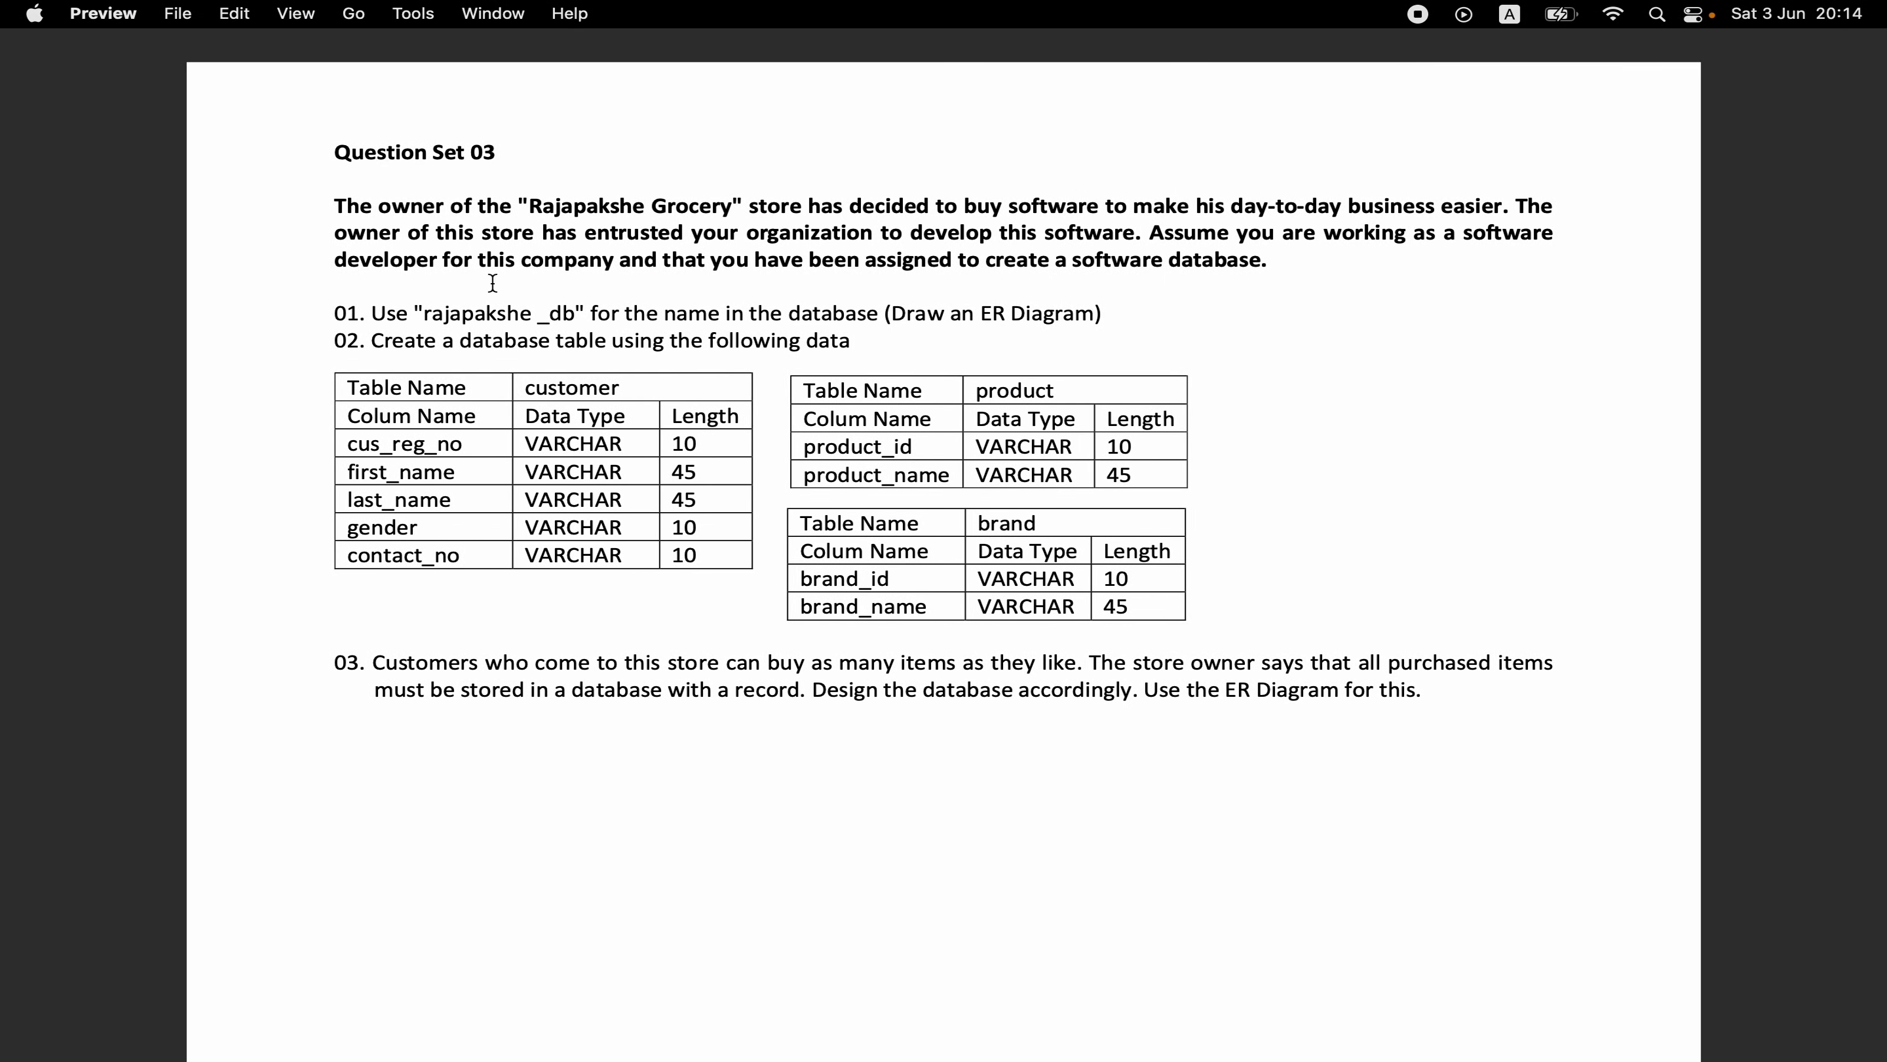
pyautogui.doubleClick(503, 314)
pyautogui.press('super+c')
pyautogui.press('super+Tab')
pyautogui.click(661, 725)
pyautogui.press('BackSpace')
pyautogui.press('BackSpace')
pyautogui.press('BackSpace')
pyautogui.press('BackSpace')
pyautogui.press('super+v')
pyautogui.write('_db')
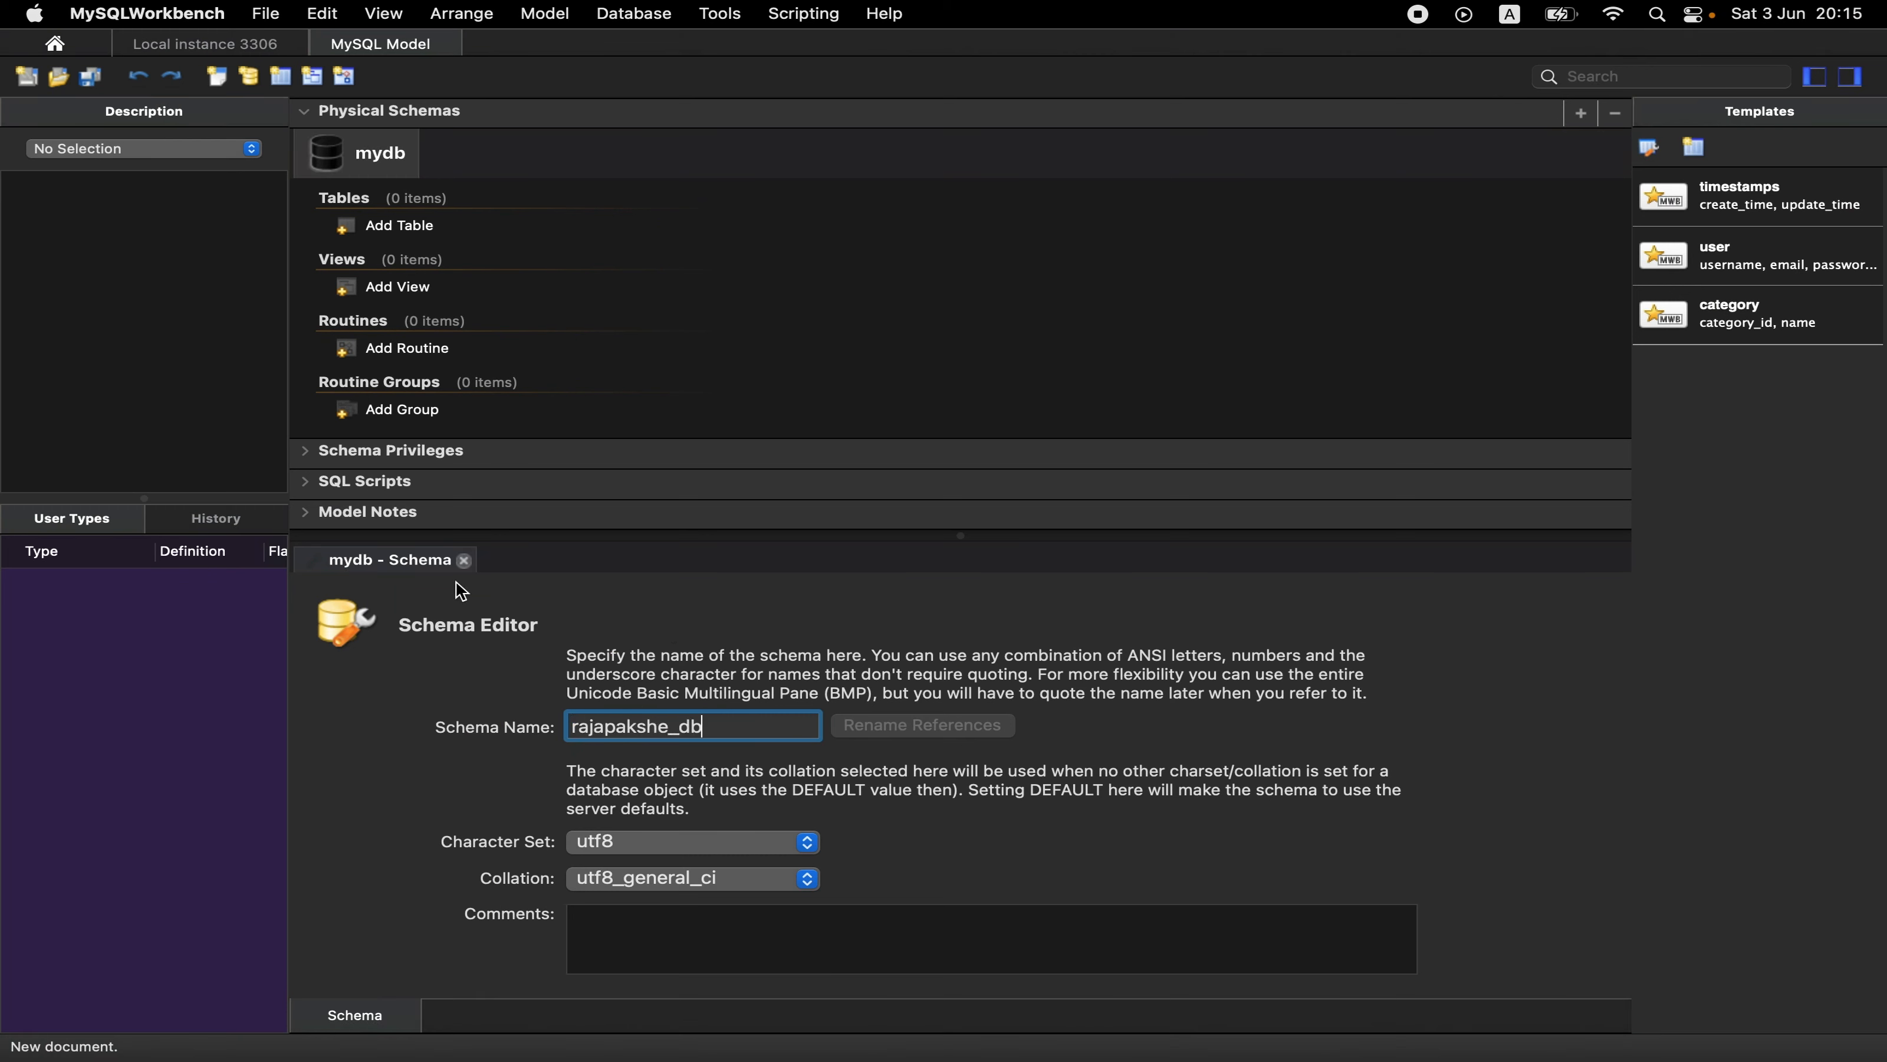
pyautogui.click(464, 559)
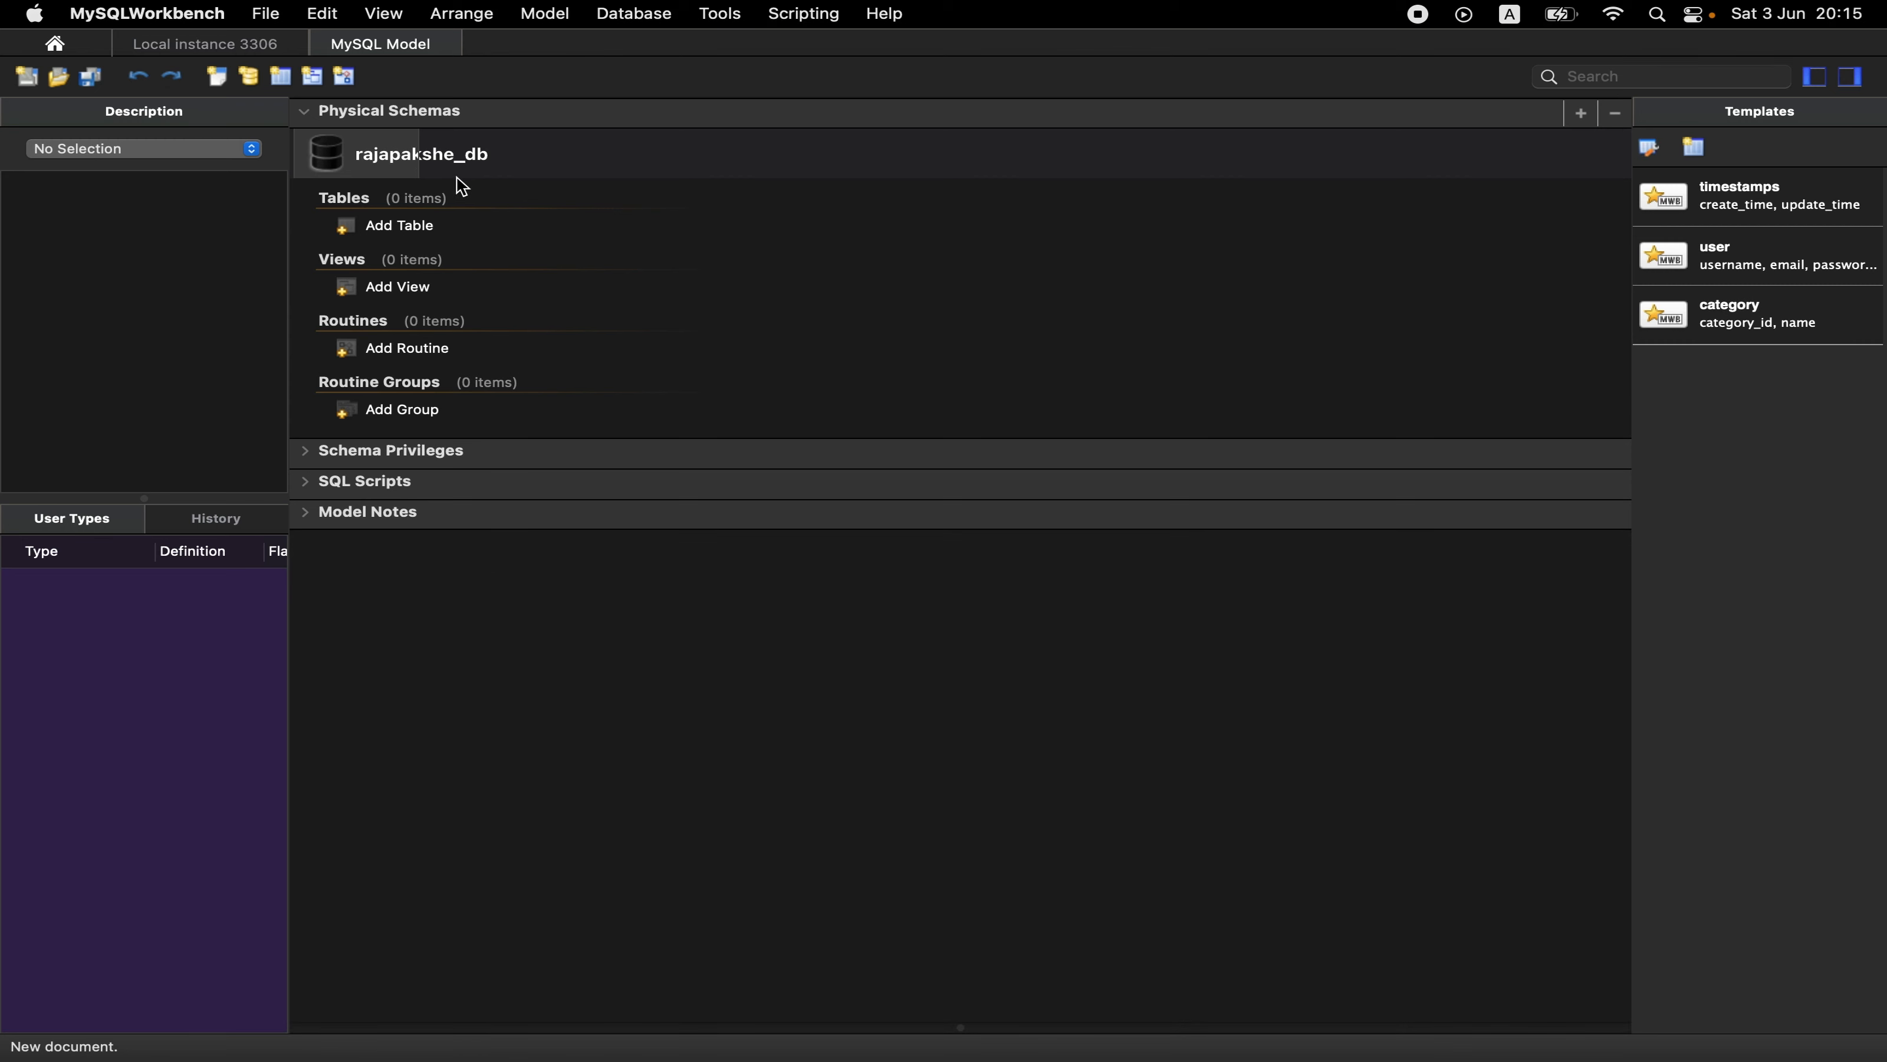
# - Add an EER diagram to the model and place a new table named customer on it
pyautogui.scroll(5, 395, 177)
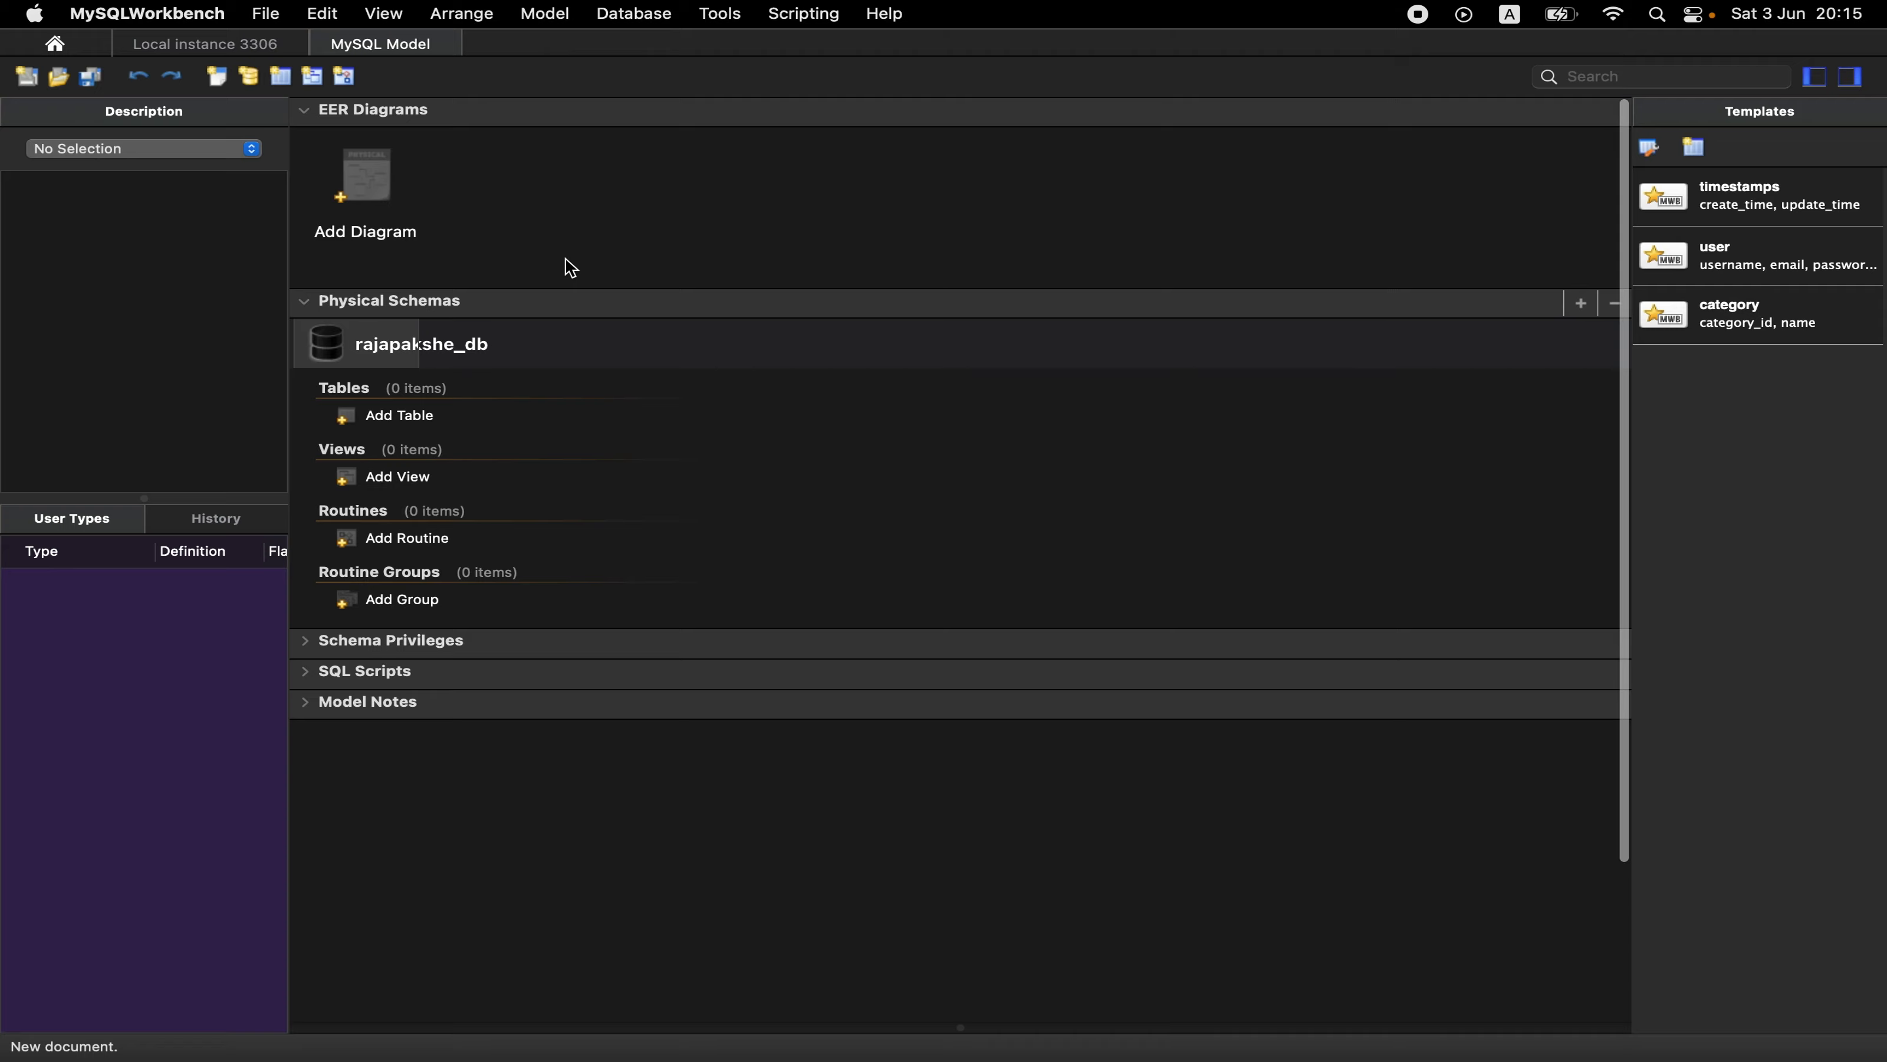
pyautogui.doubleClick(401, 173)
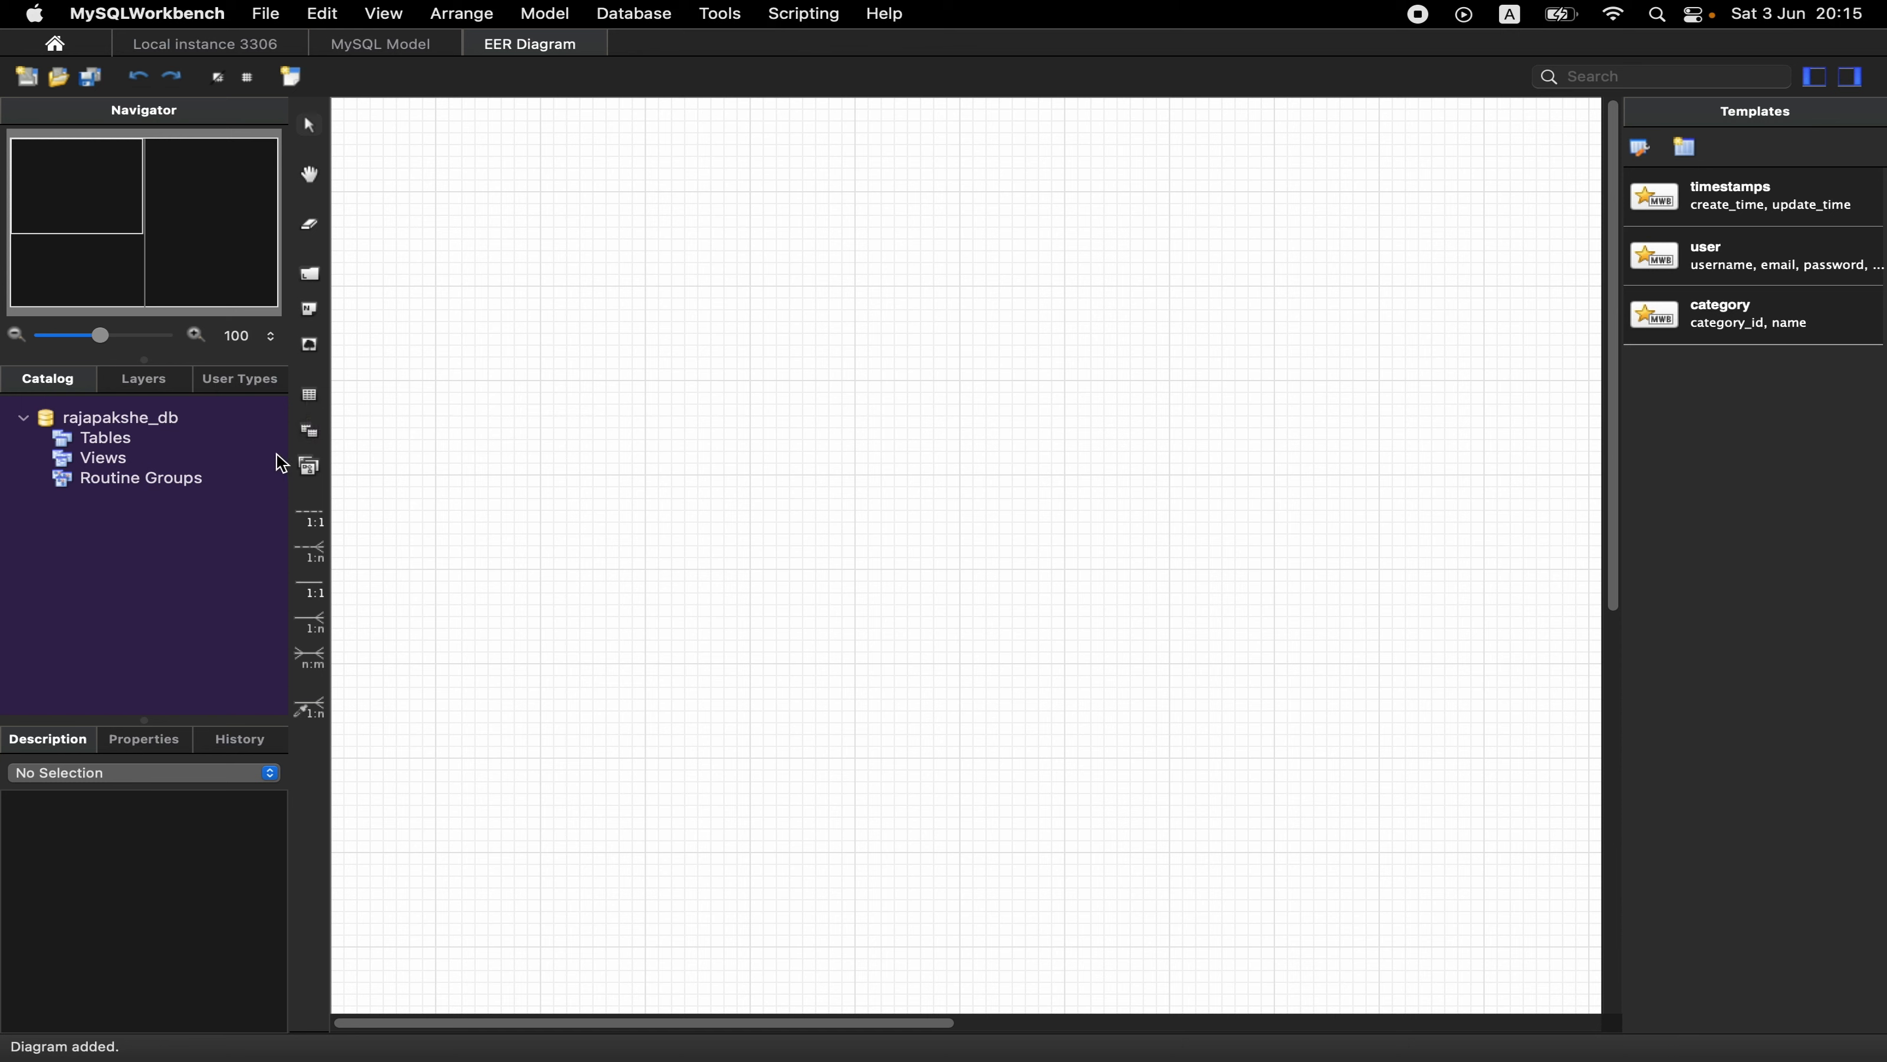
pyautogui.click(312, 398)
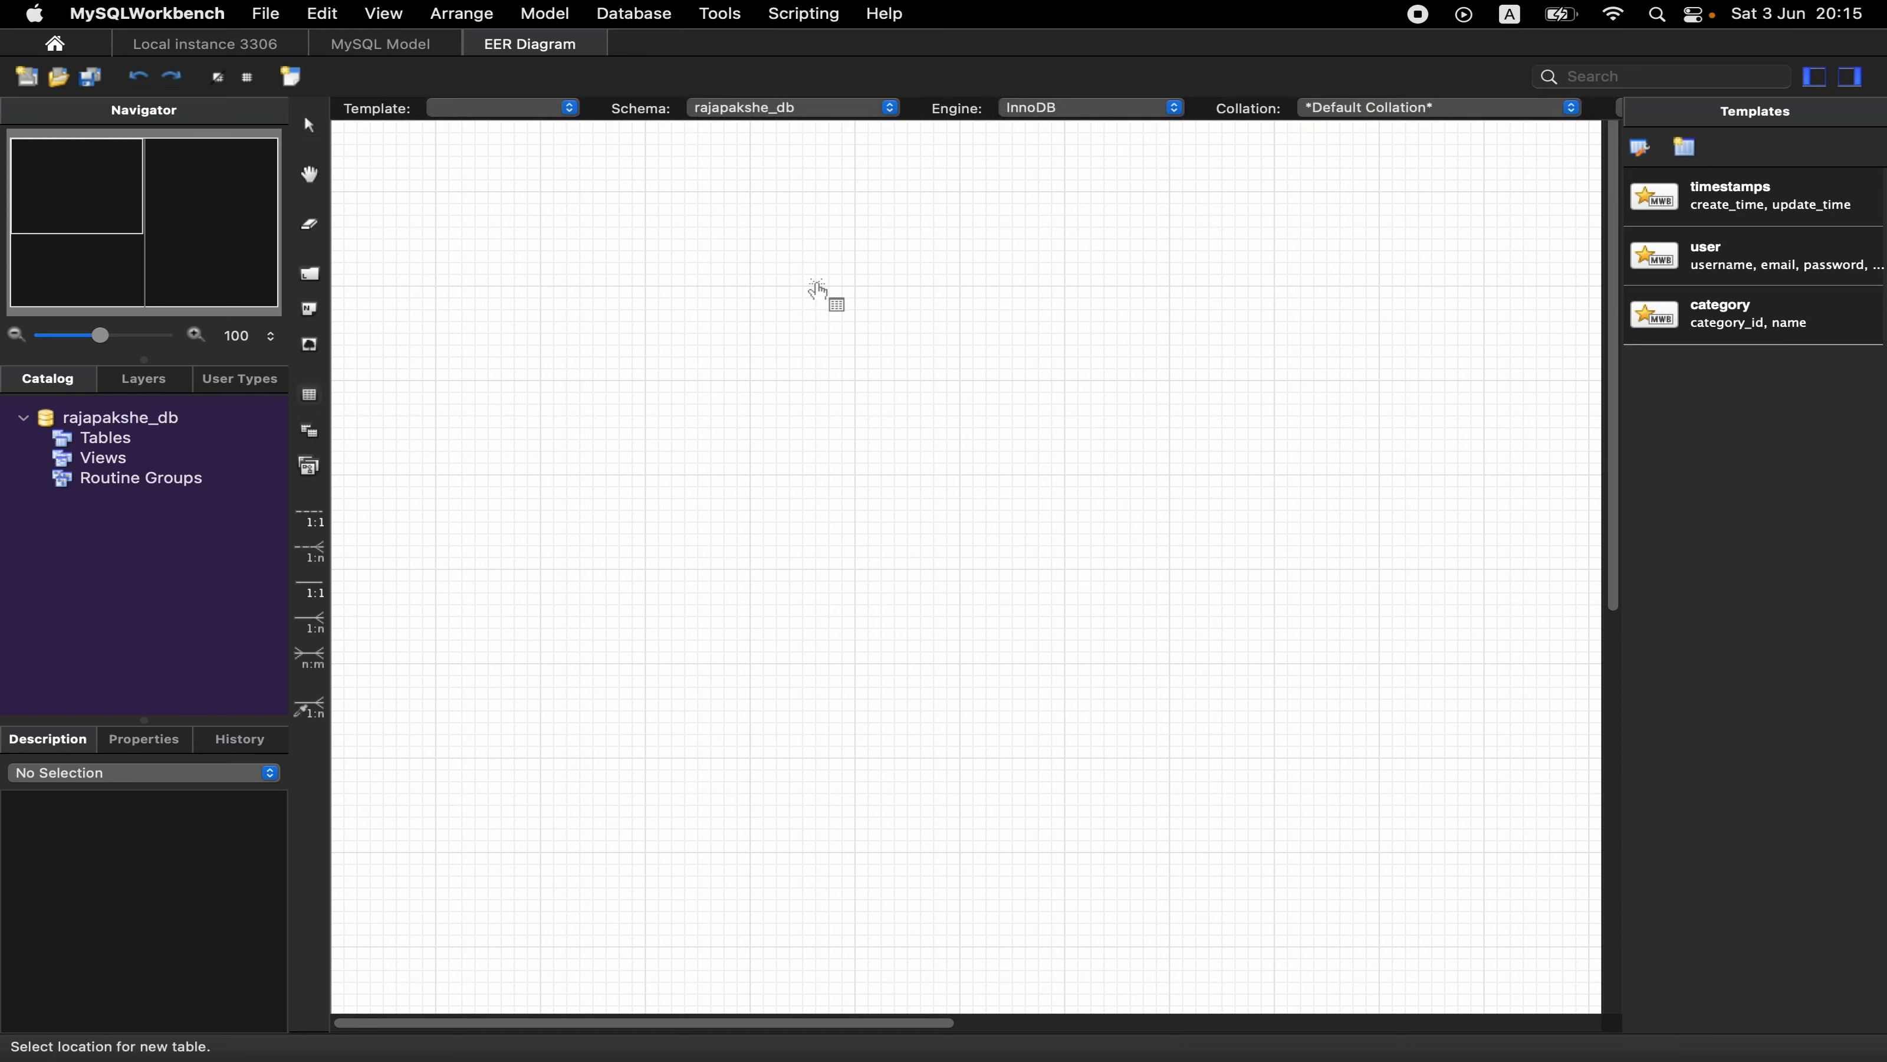
pyautogui.click(740, 311)
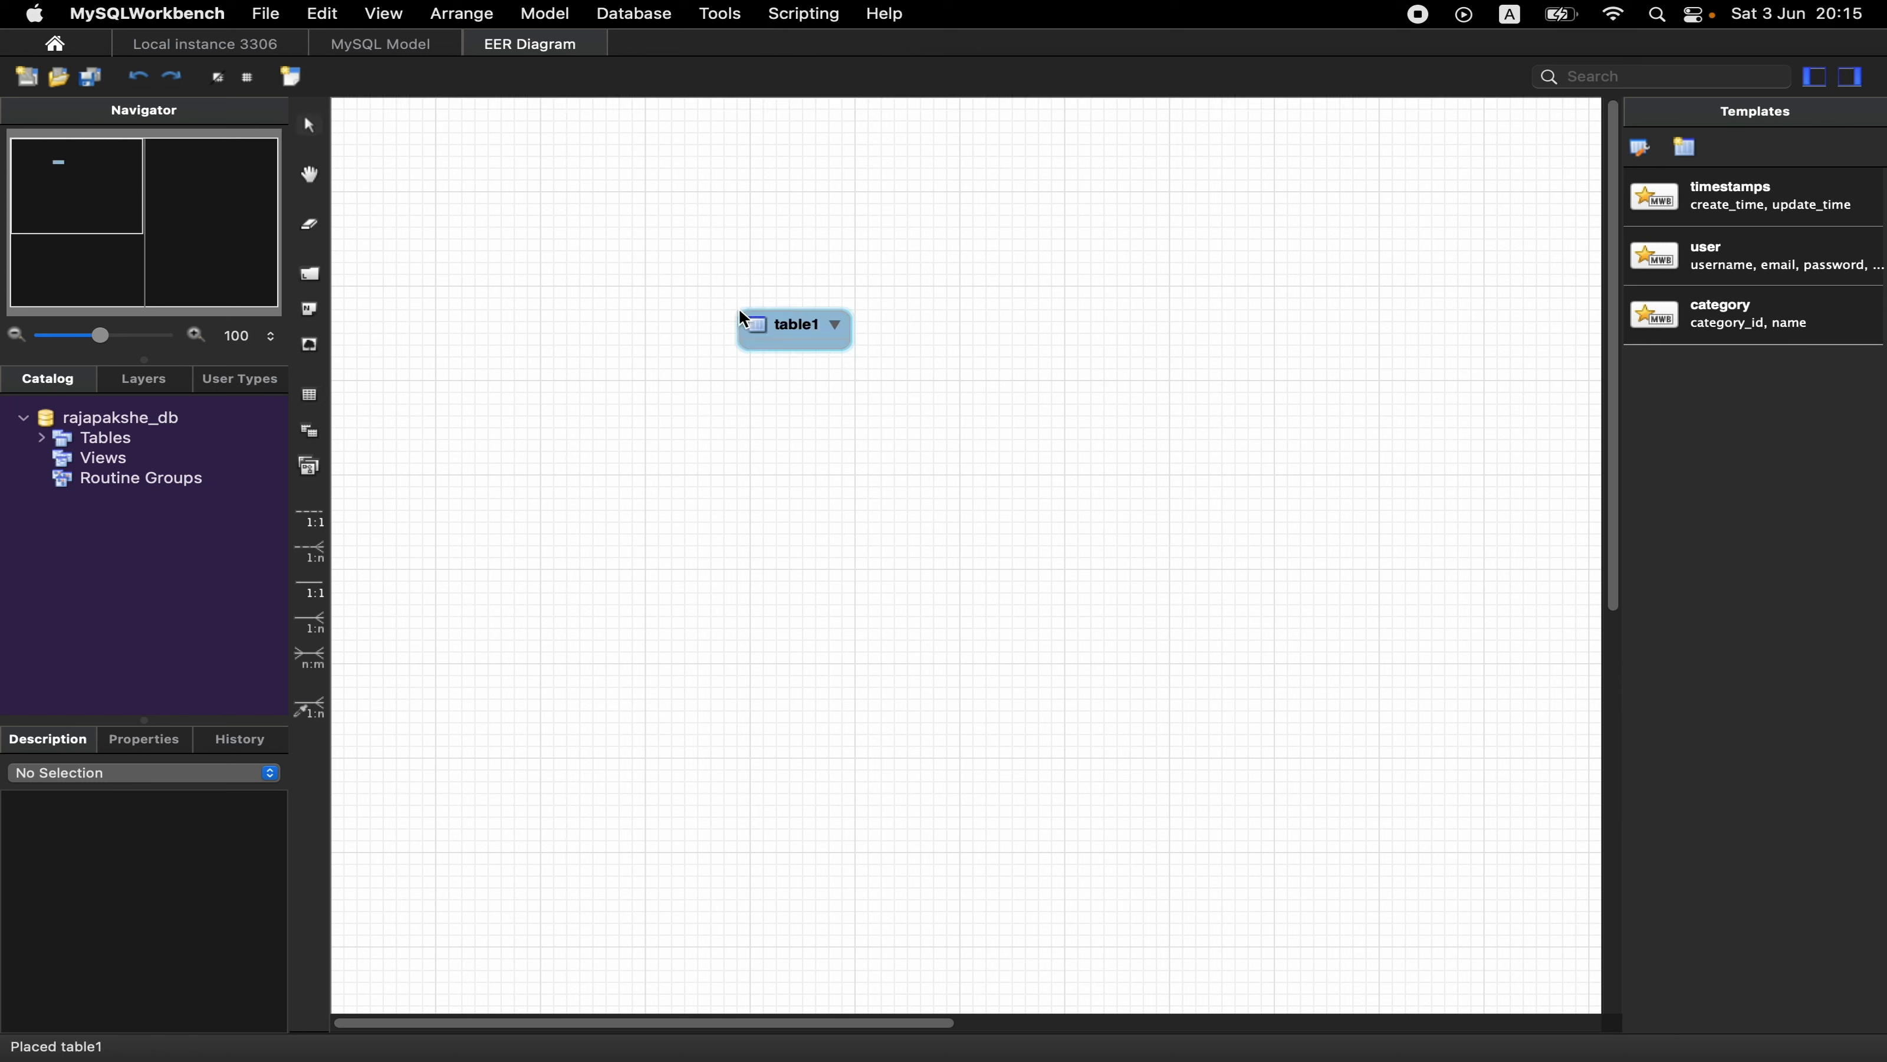
pyautogui.click(786, 333)
pyautogui.doubleClick(788, 330)
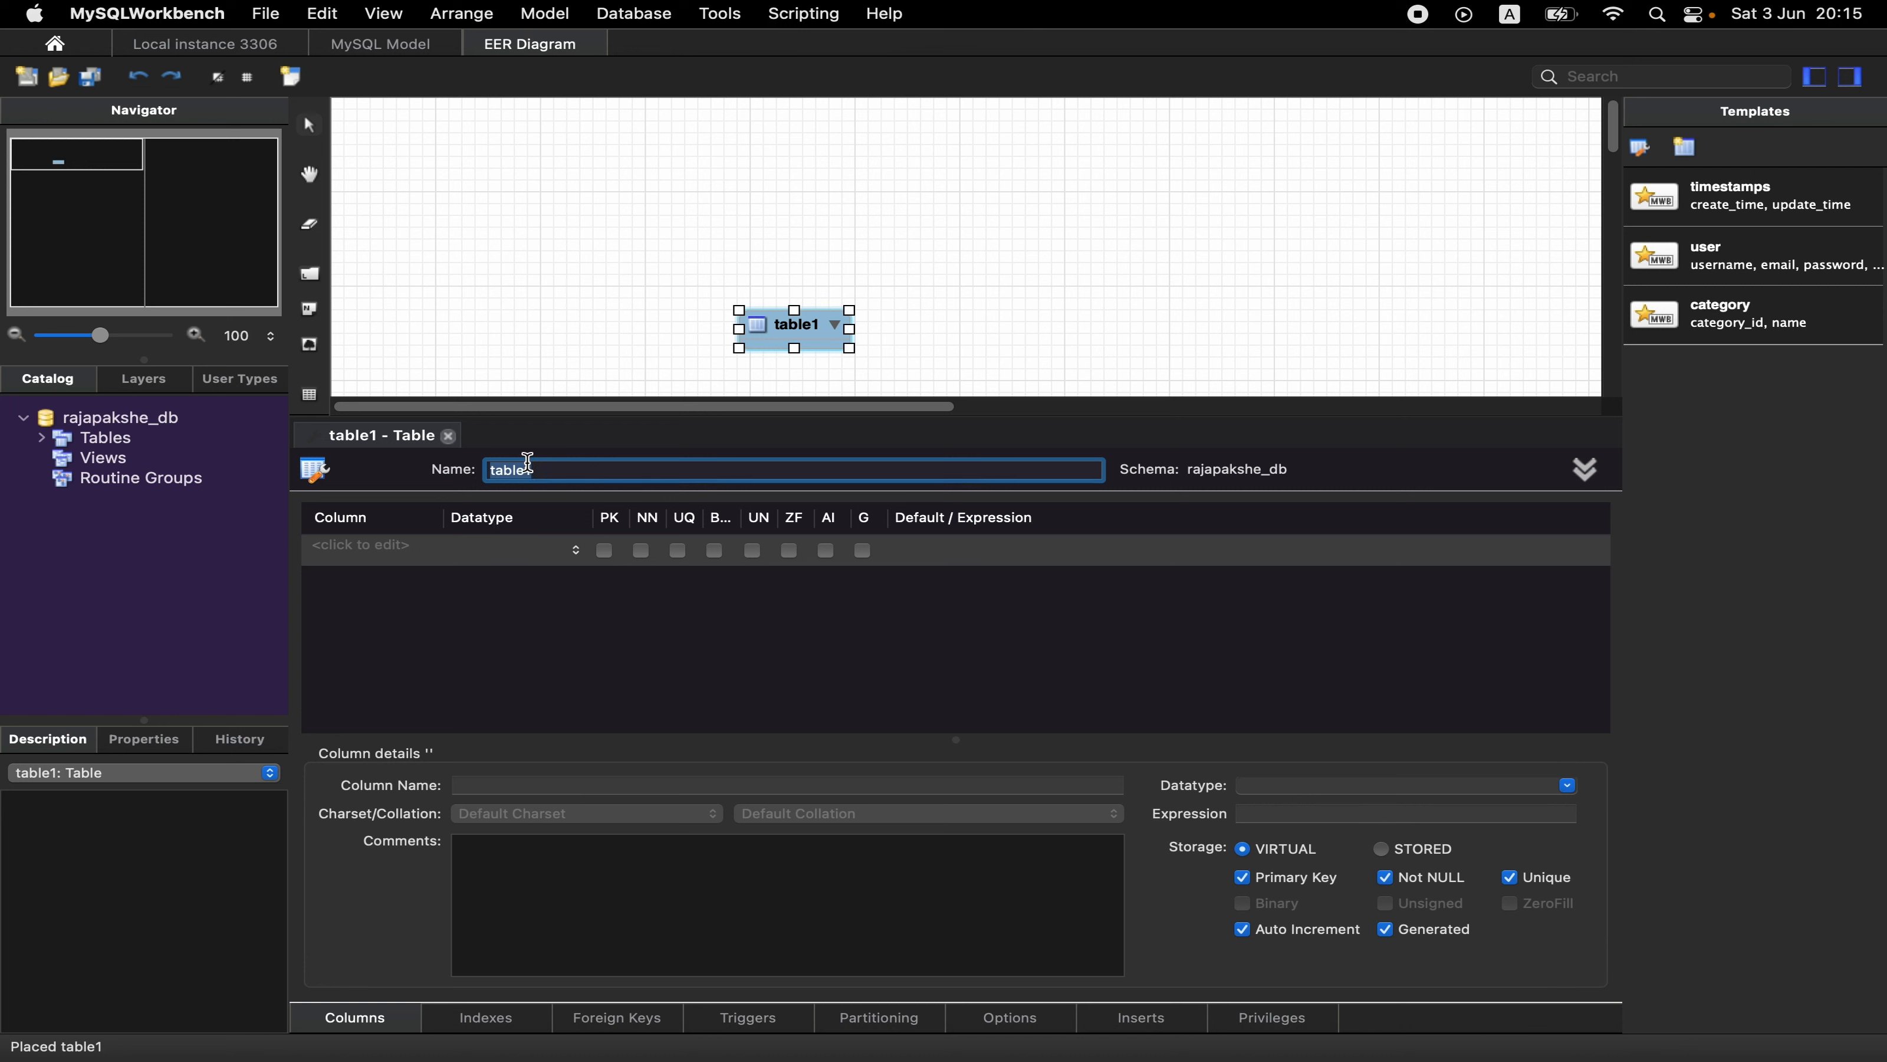
pyautogui.write('customer')
# - Add the primary key column cus_reg_no with datatype VARCHAR(10) to the customer table
pyautogui.click(380, 556)
pyautogui.click(384, 554)
pyautogui.write('cus_reg_no')
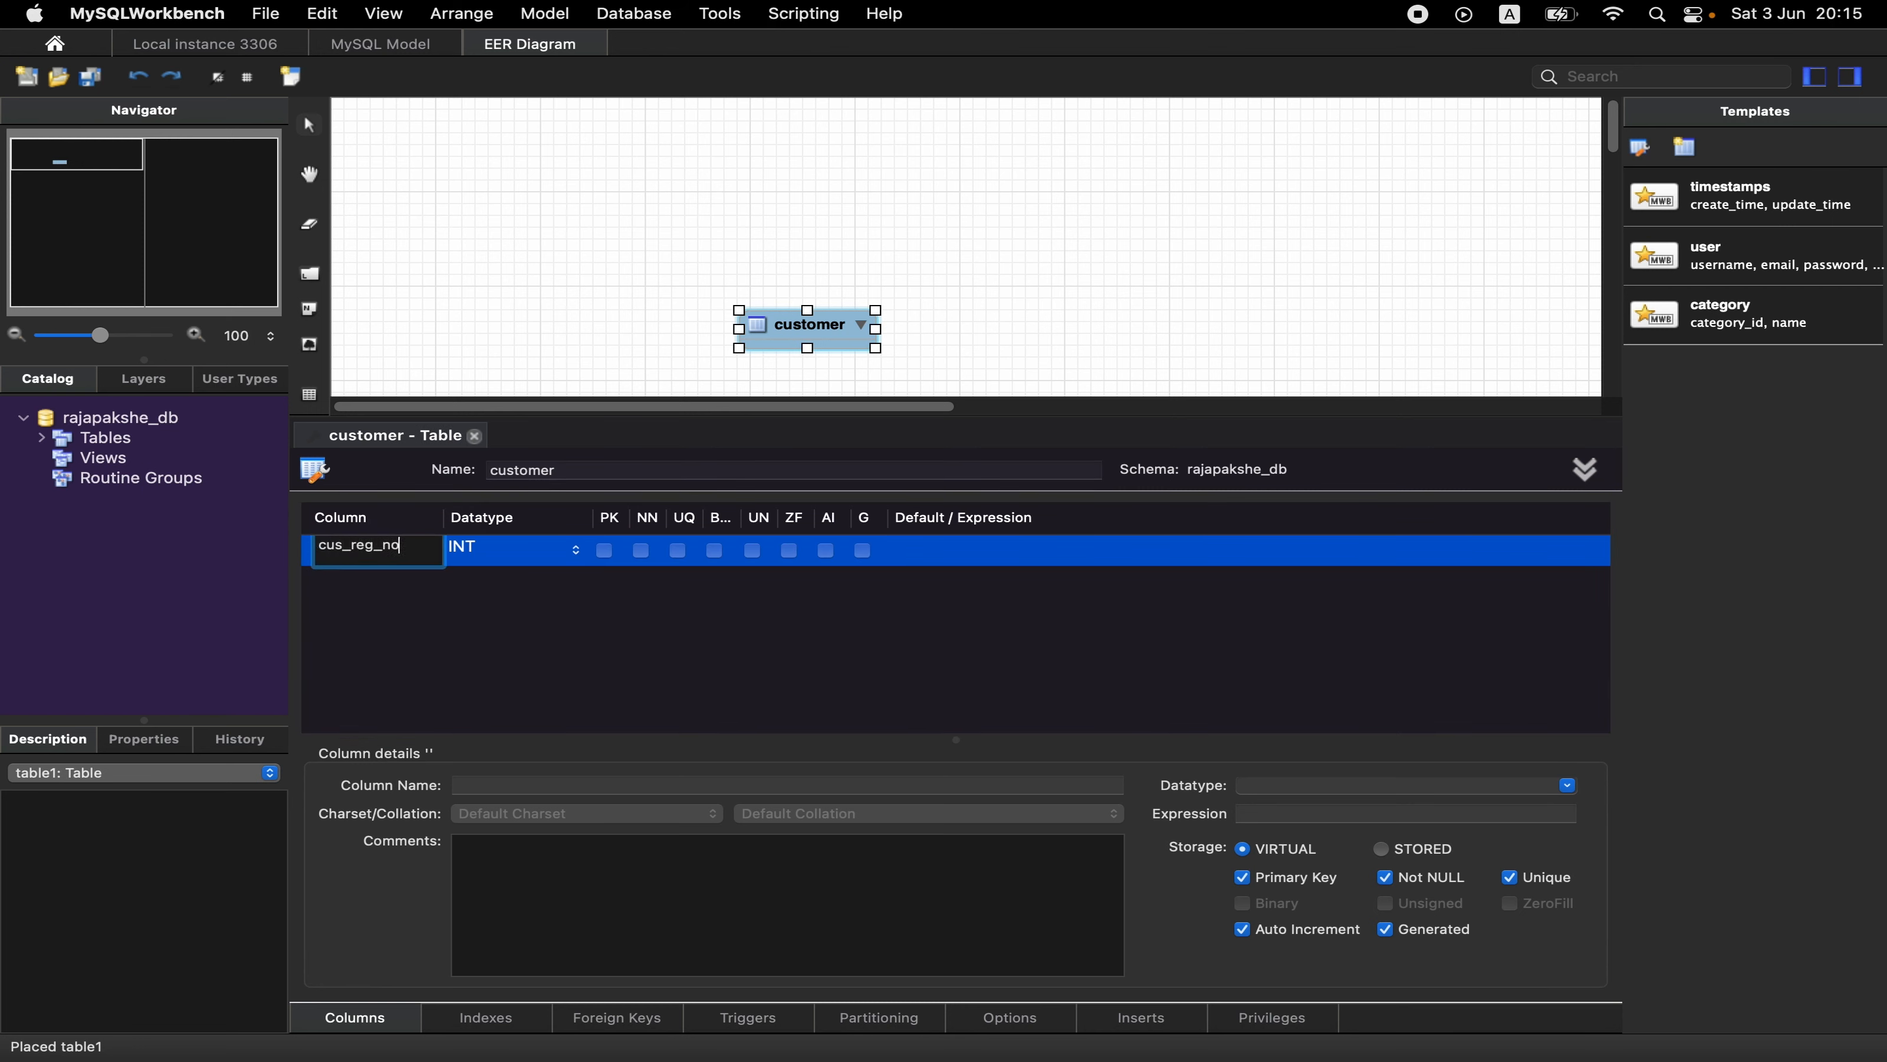
pyautogui.press('Tab')
pyautogui.write('VARCHAR(10')
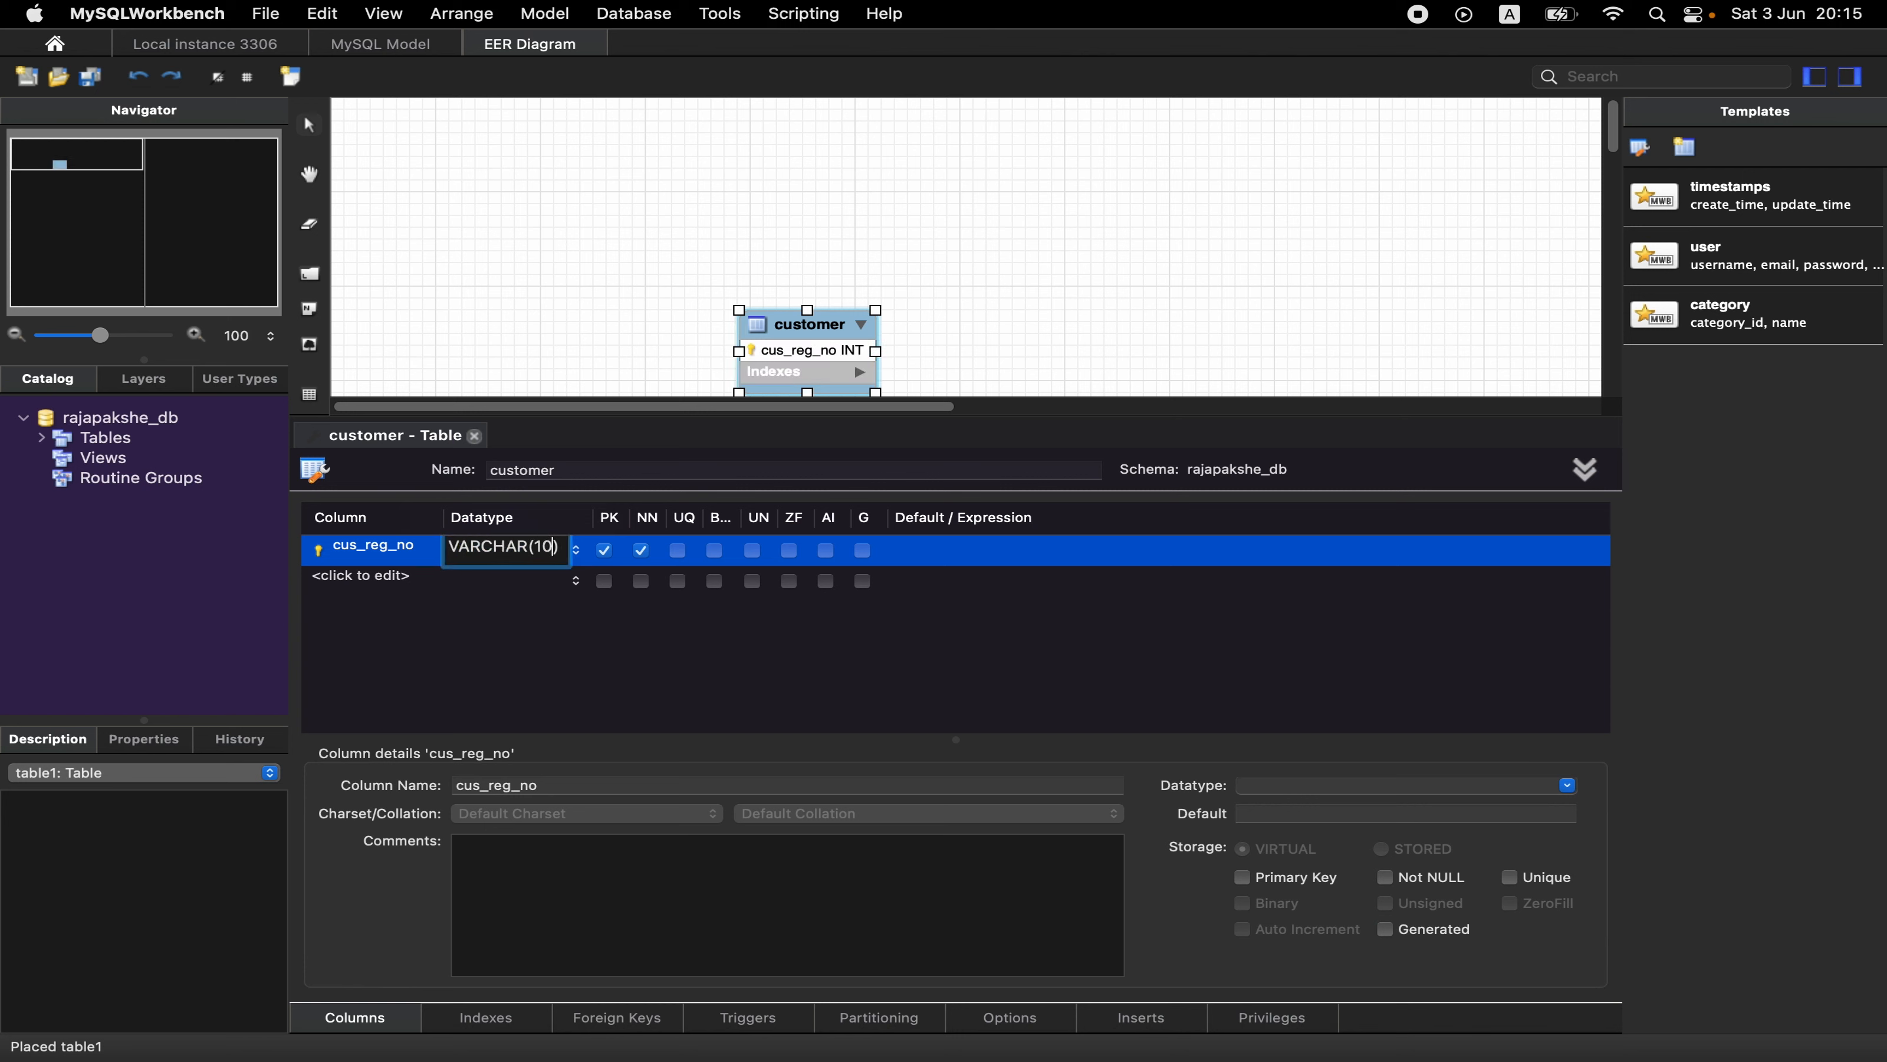
# - Add the columns first_name and last_name to the customer table, both as VARCHAR(45)
pyautogui.click(358, 580)
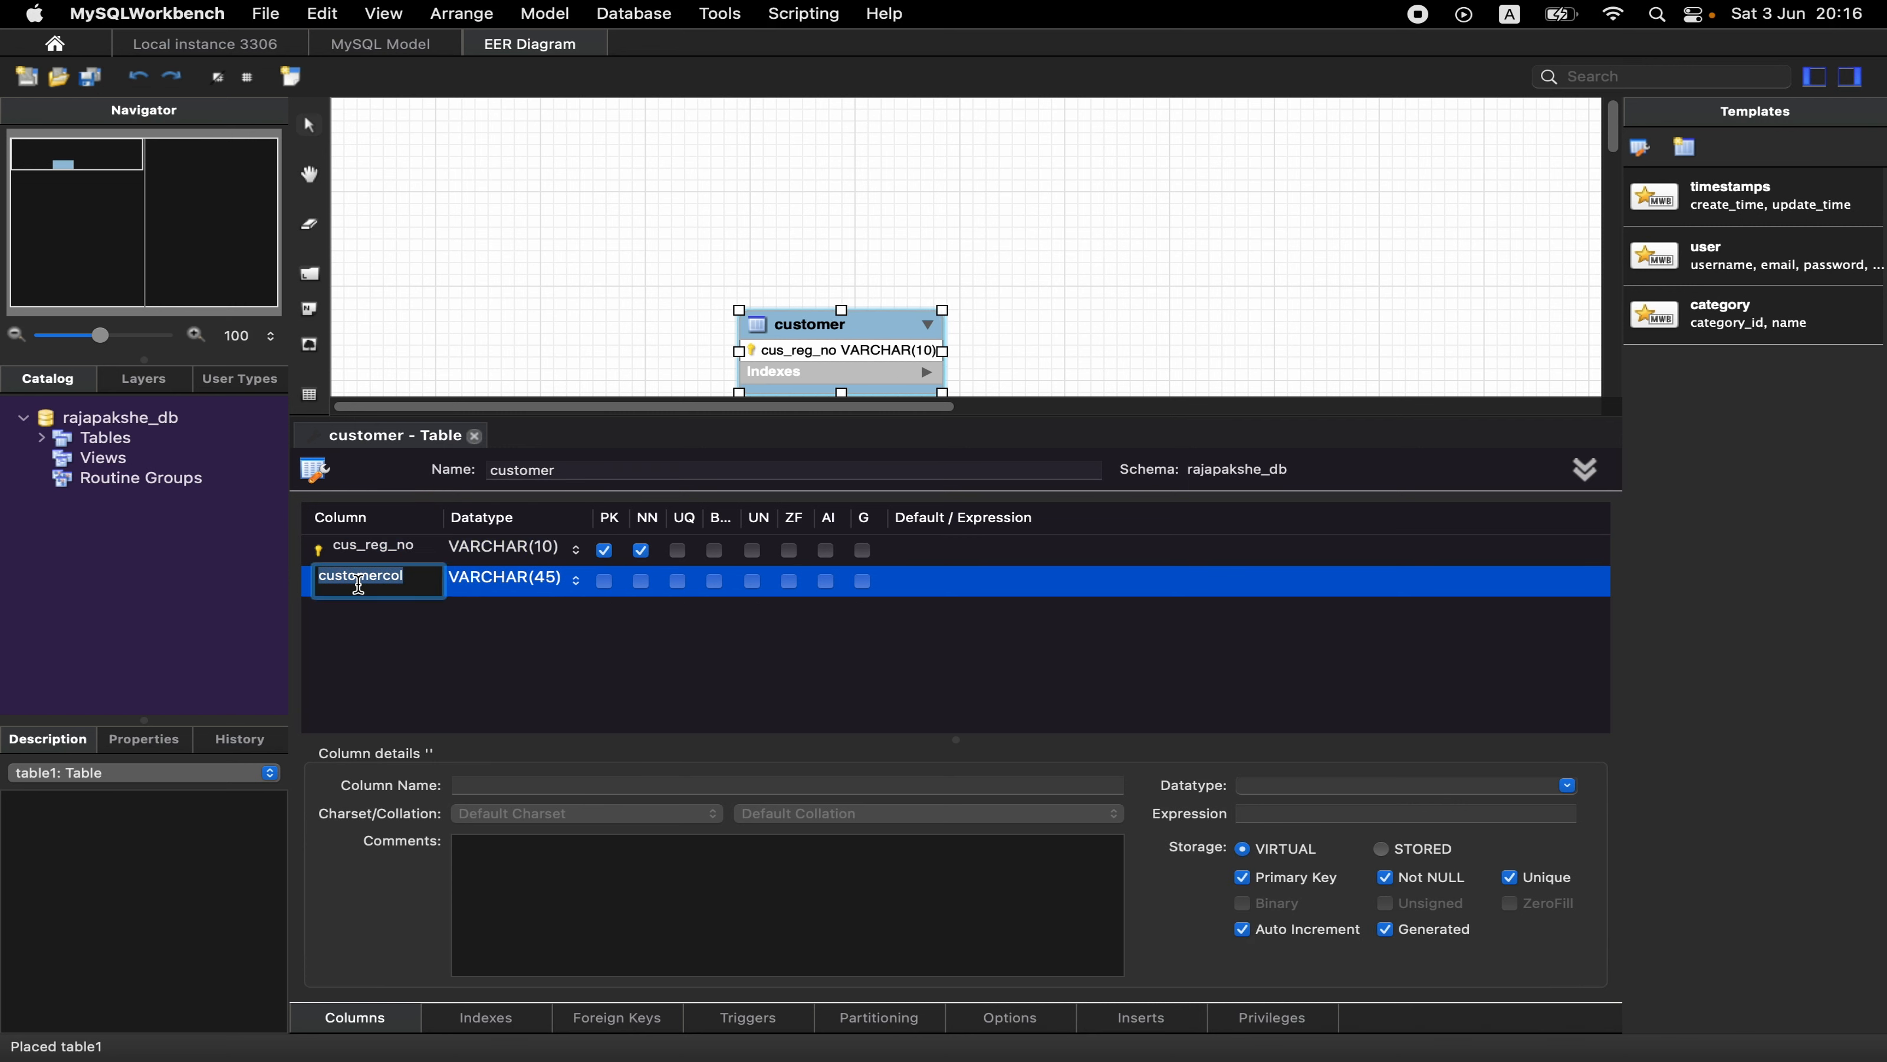
pyautogui.write('first_name')
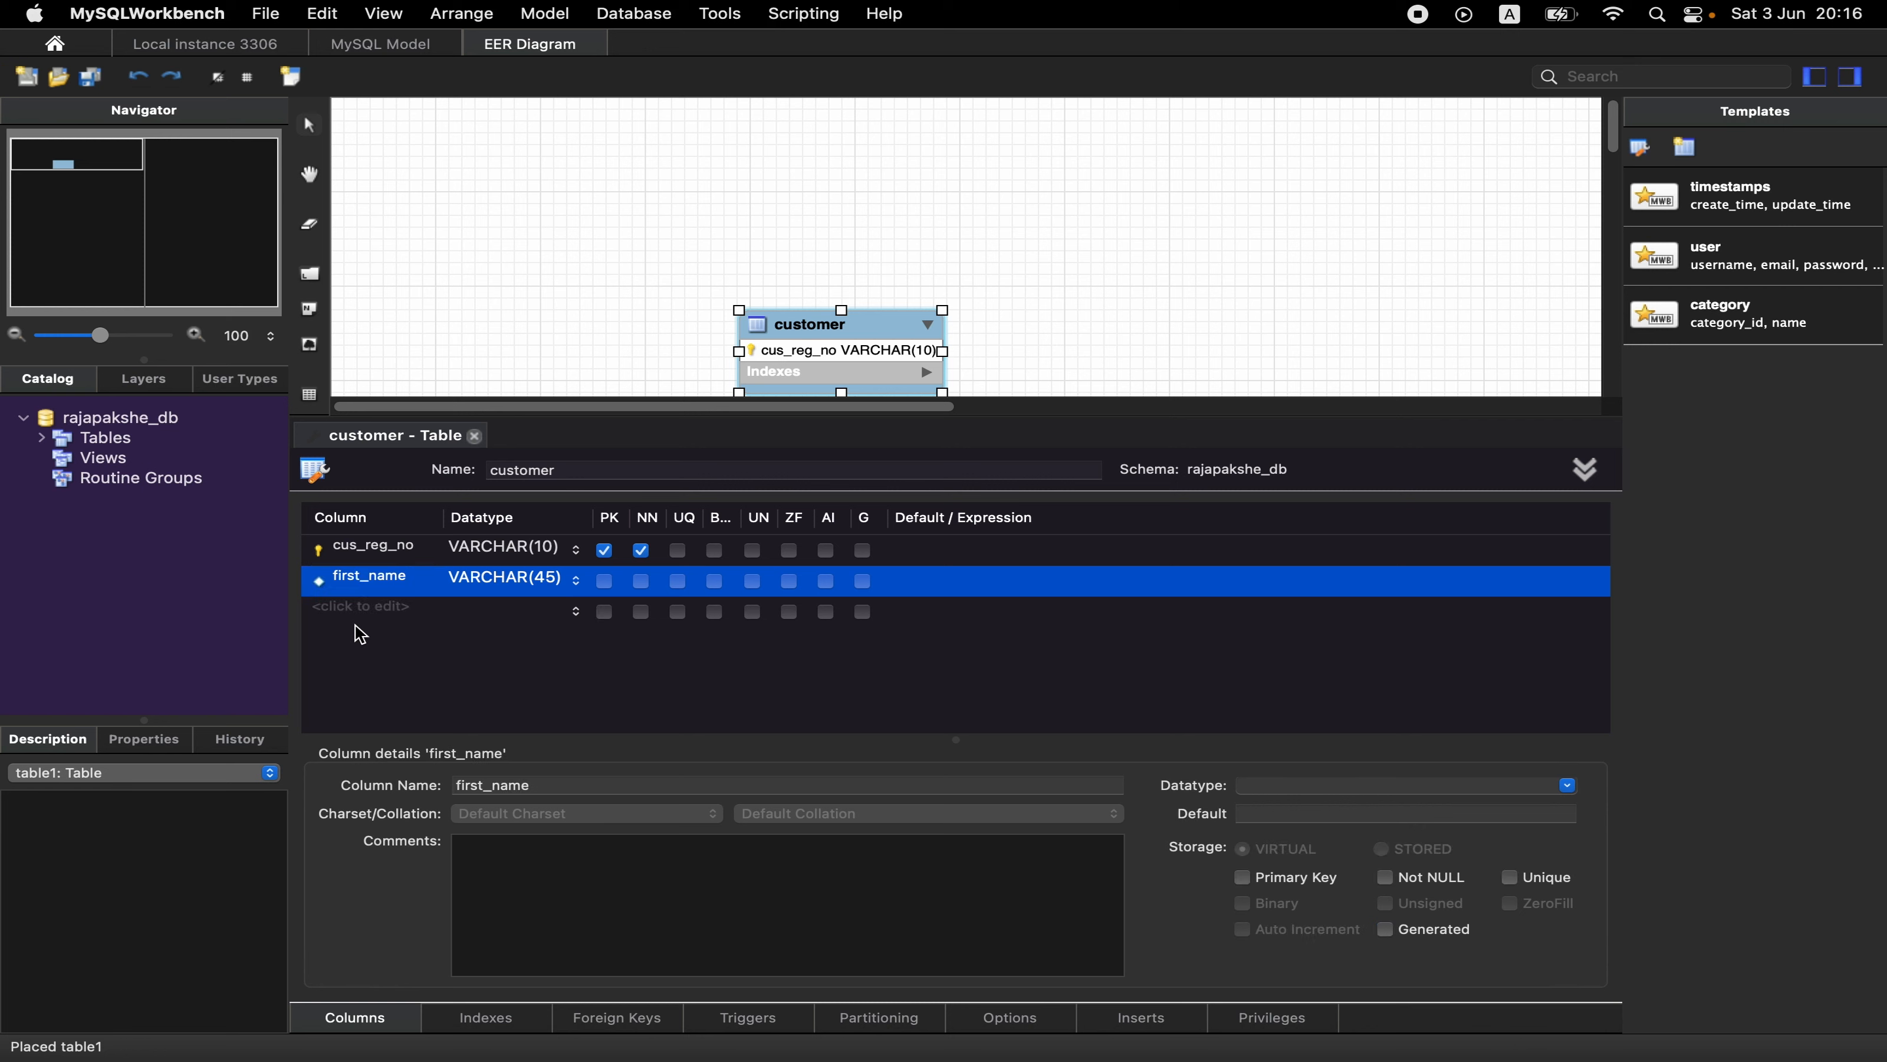
pyautogui.click(360, 614)
pyautogui.write('last_name')
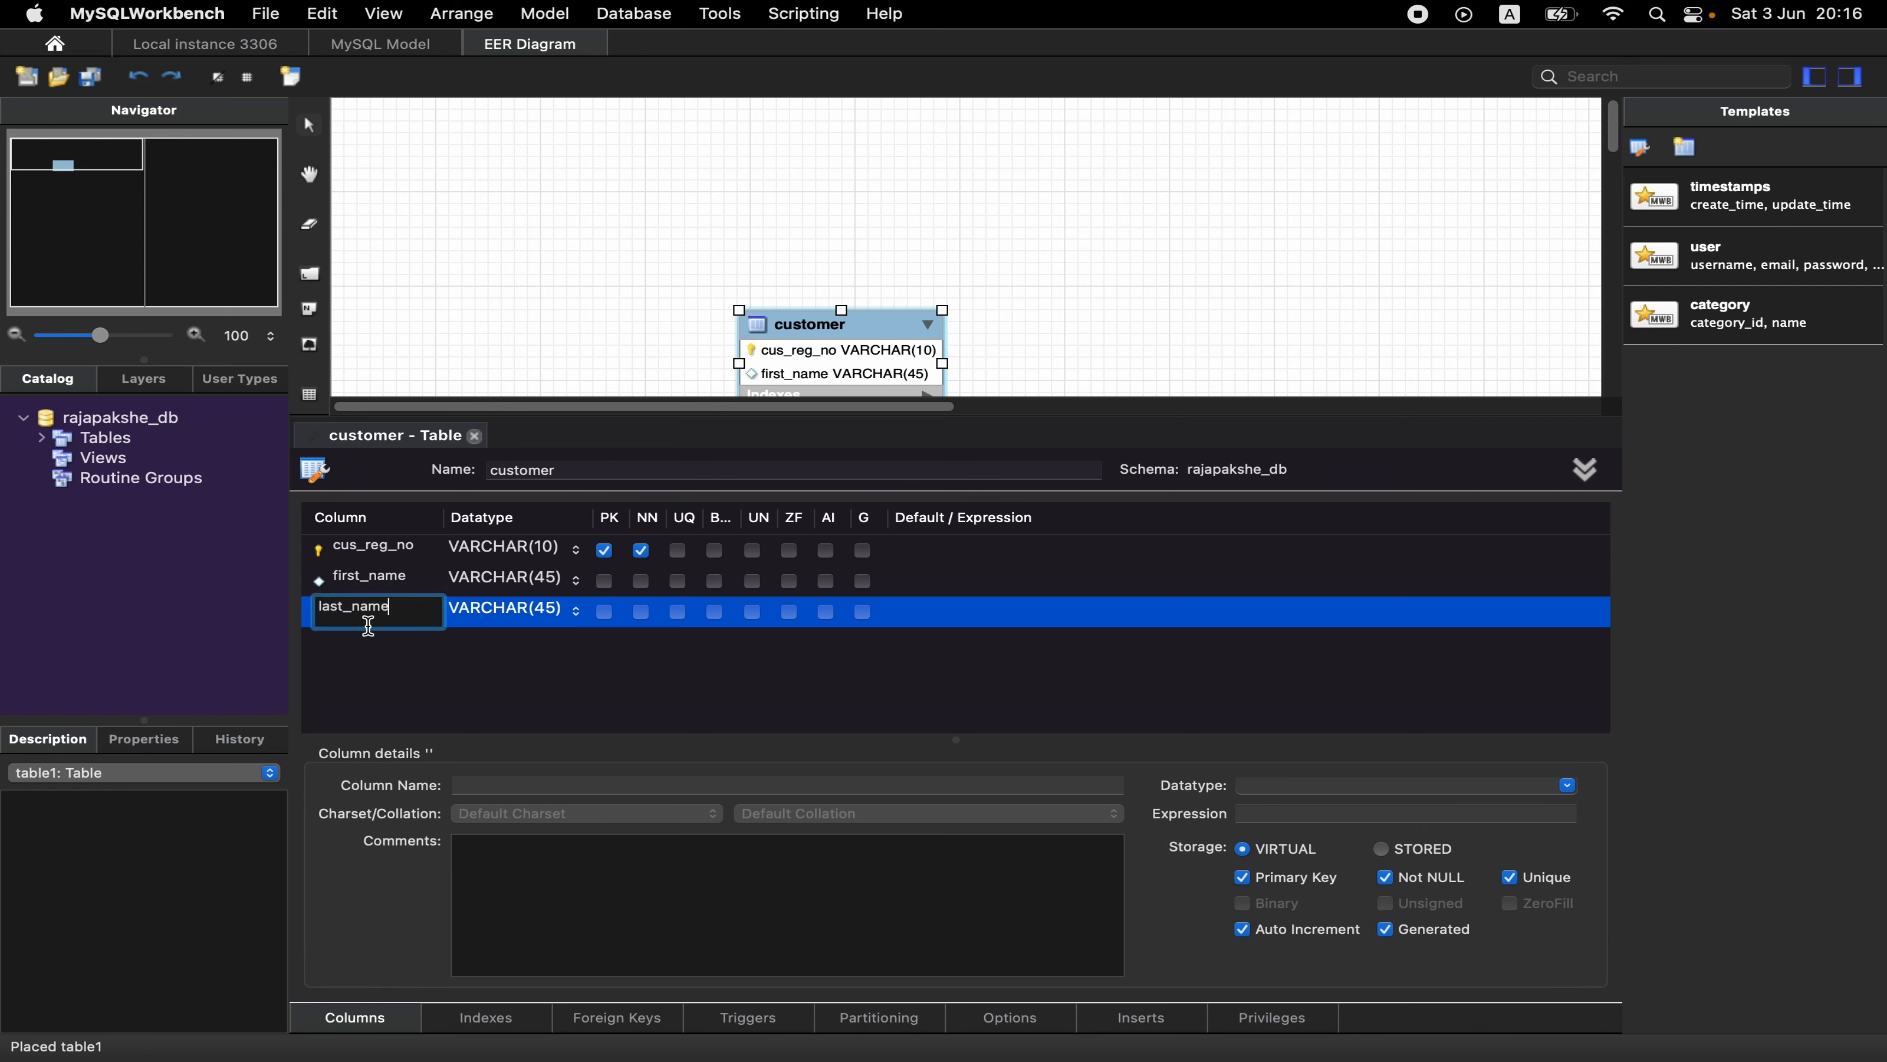
pyautogui.press('Return')
# - Add a gender column with datatype VARCHAR(10) to the customer table
pyautogui.click(399, 645)
pyautogui.write('gender')
pyautogui.press('Tab')
pyautogui.press('BackSpace')
pyautogui.press('BackSpace')
pyautogui.press('BackSpace')
pyautogui.write('10')
# - Add a contact_no column as VARCHAR(10) to the customer table, close its editor and move the table to the diagram's upper-left area
pyautogui.click(331, 673)
pyautogui.write('contact_no')
pyautogui.press('Tab')
pyautogui.press('BackSpace')
pyautogui.press('BackSpace')
pyautogui.press('BackSpace')
pyautogui.write('10')
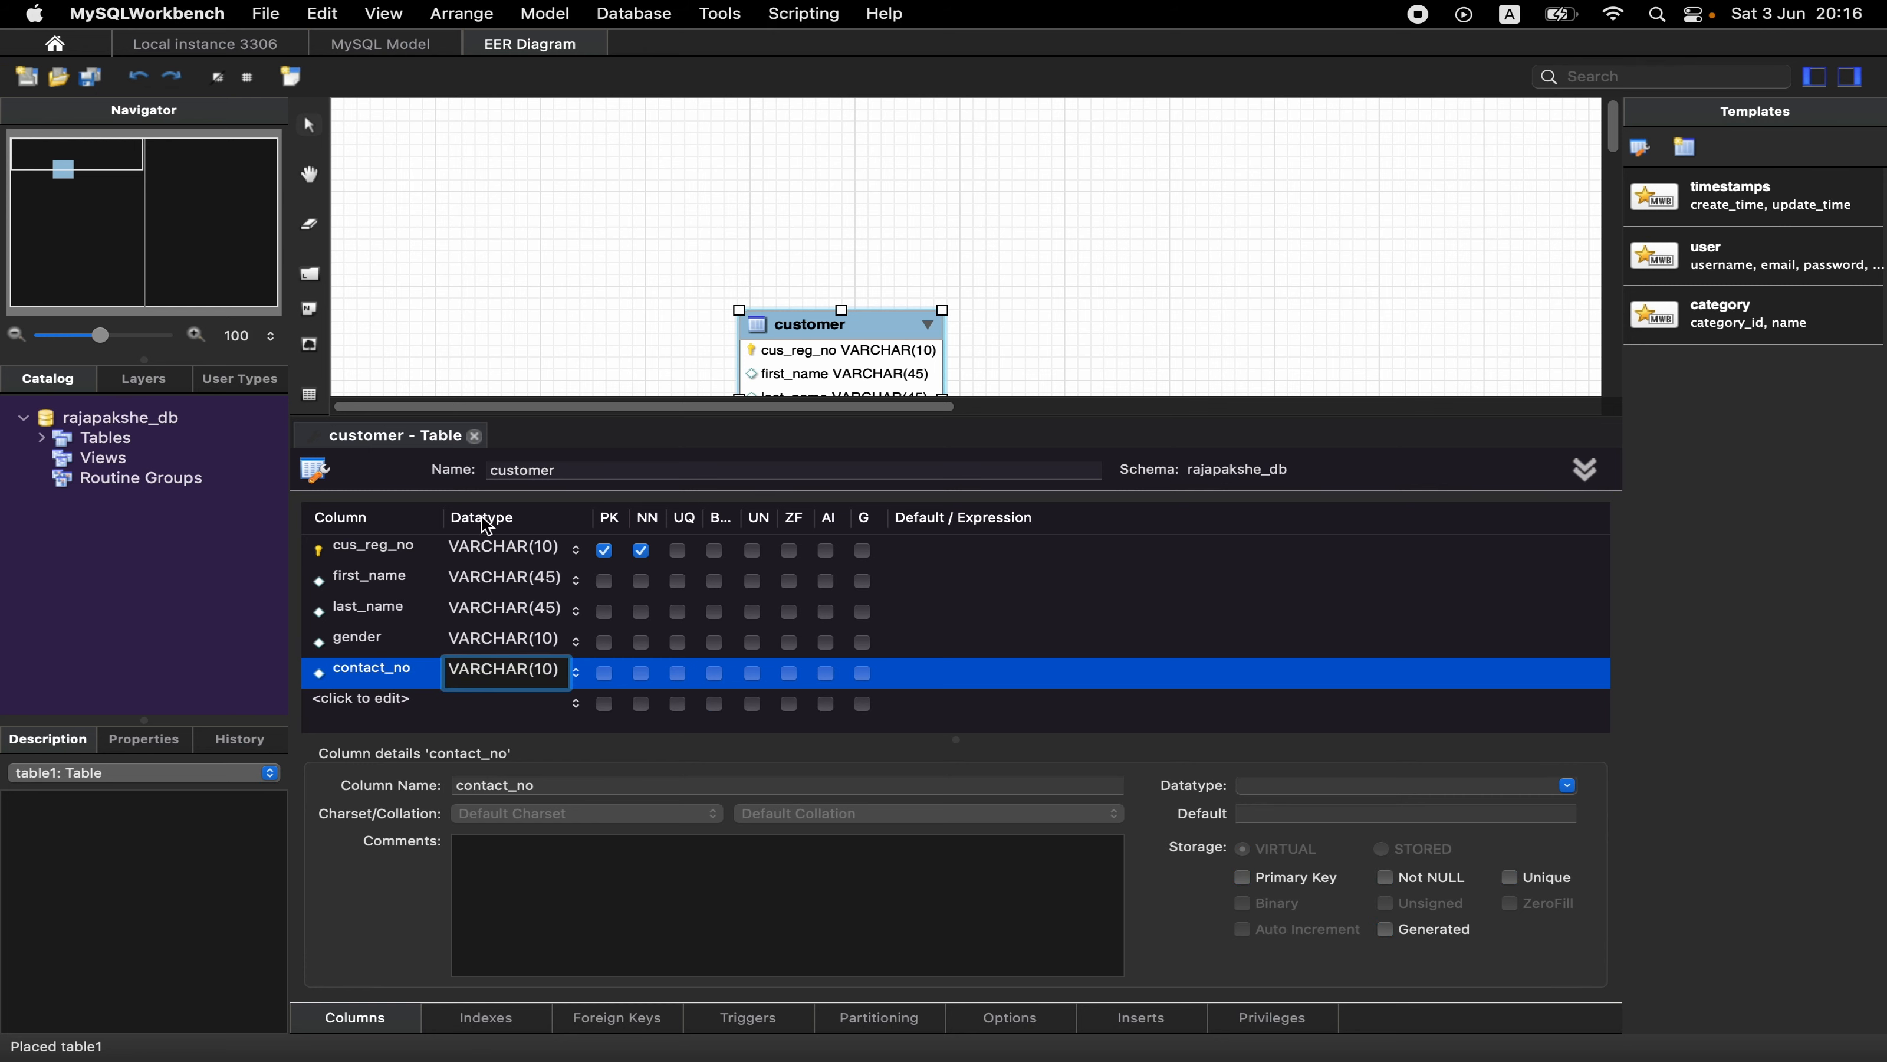
pyautogui.click(474, 436)
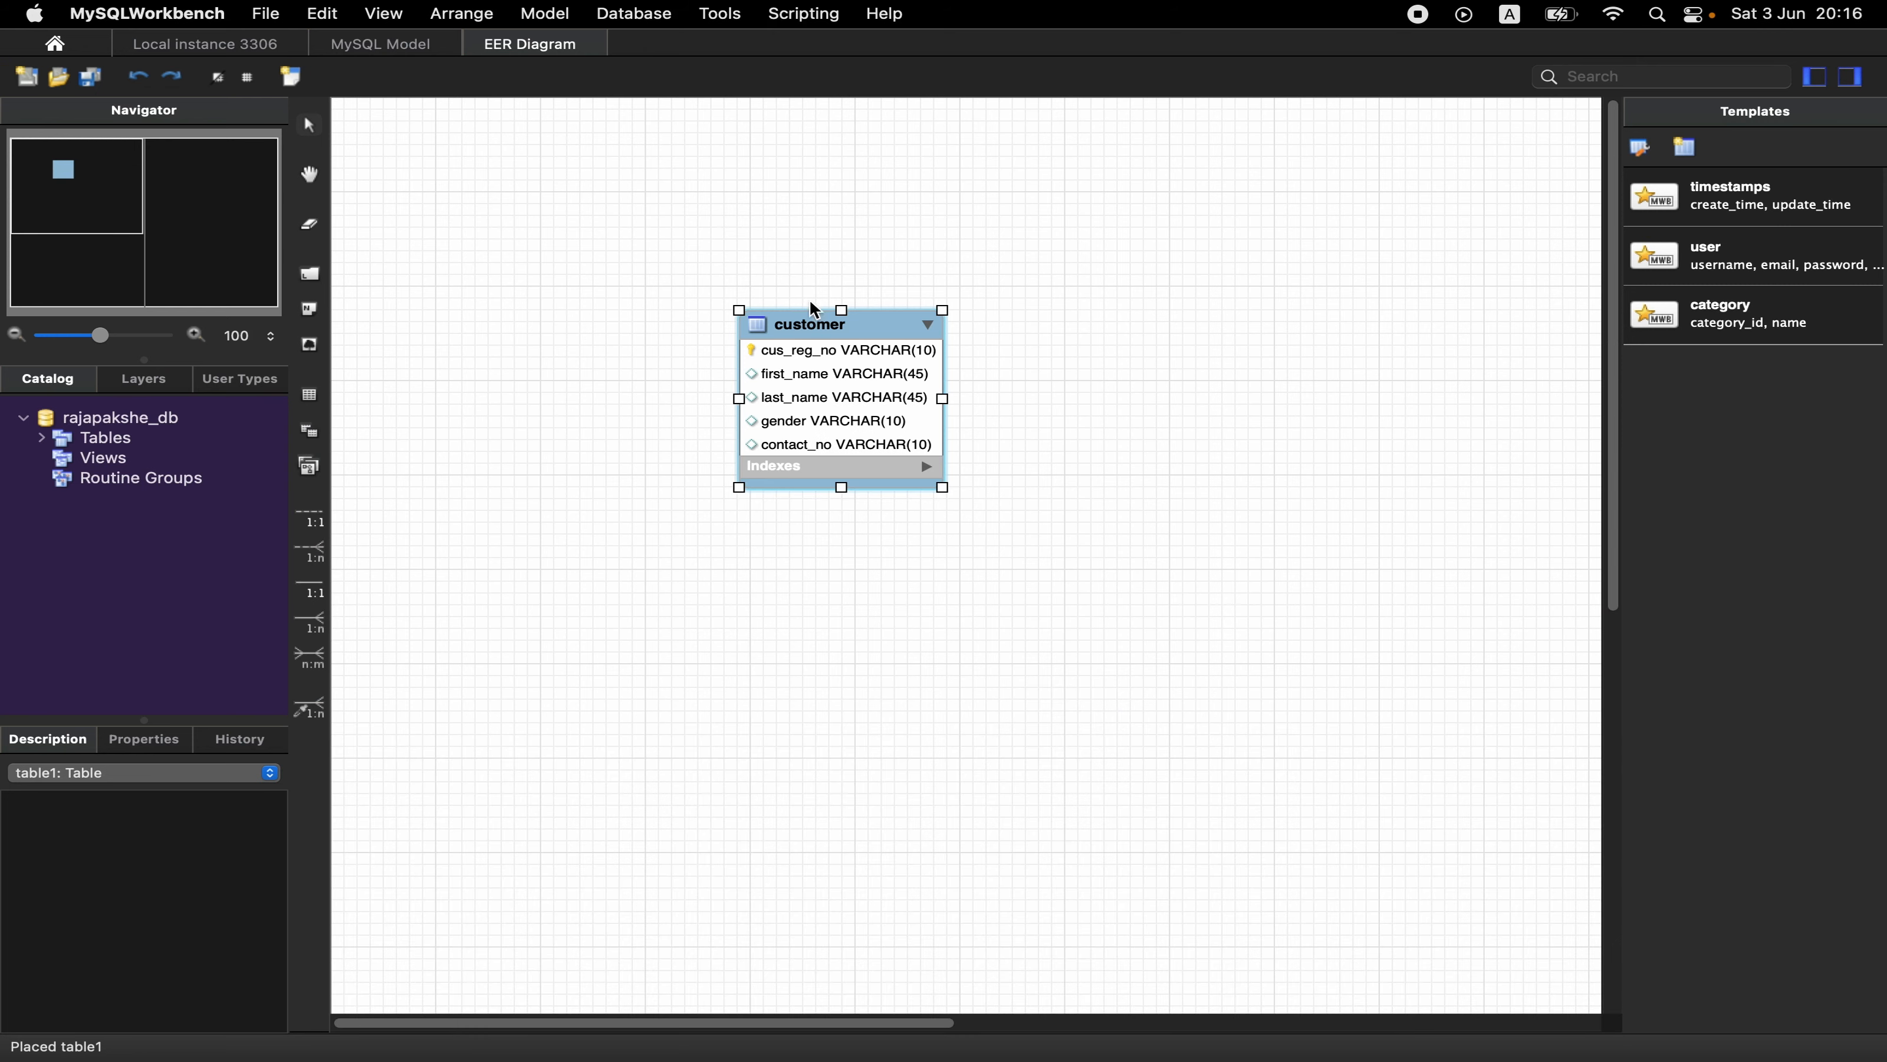
pyautogui.moveTo(812, 334); pyautogui.dragTo(542, 217)
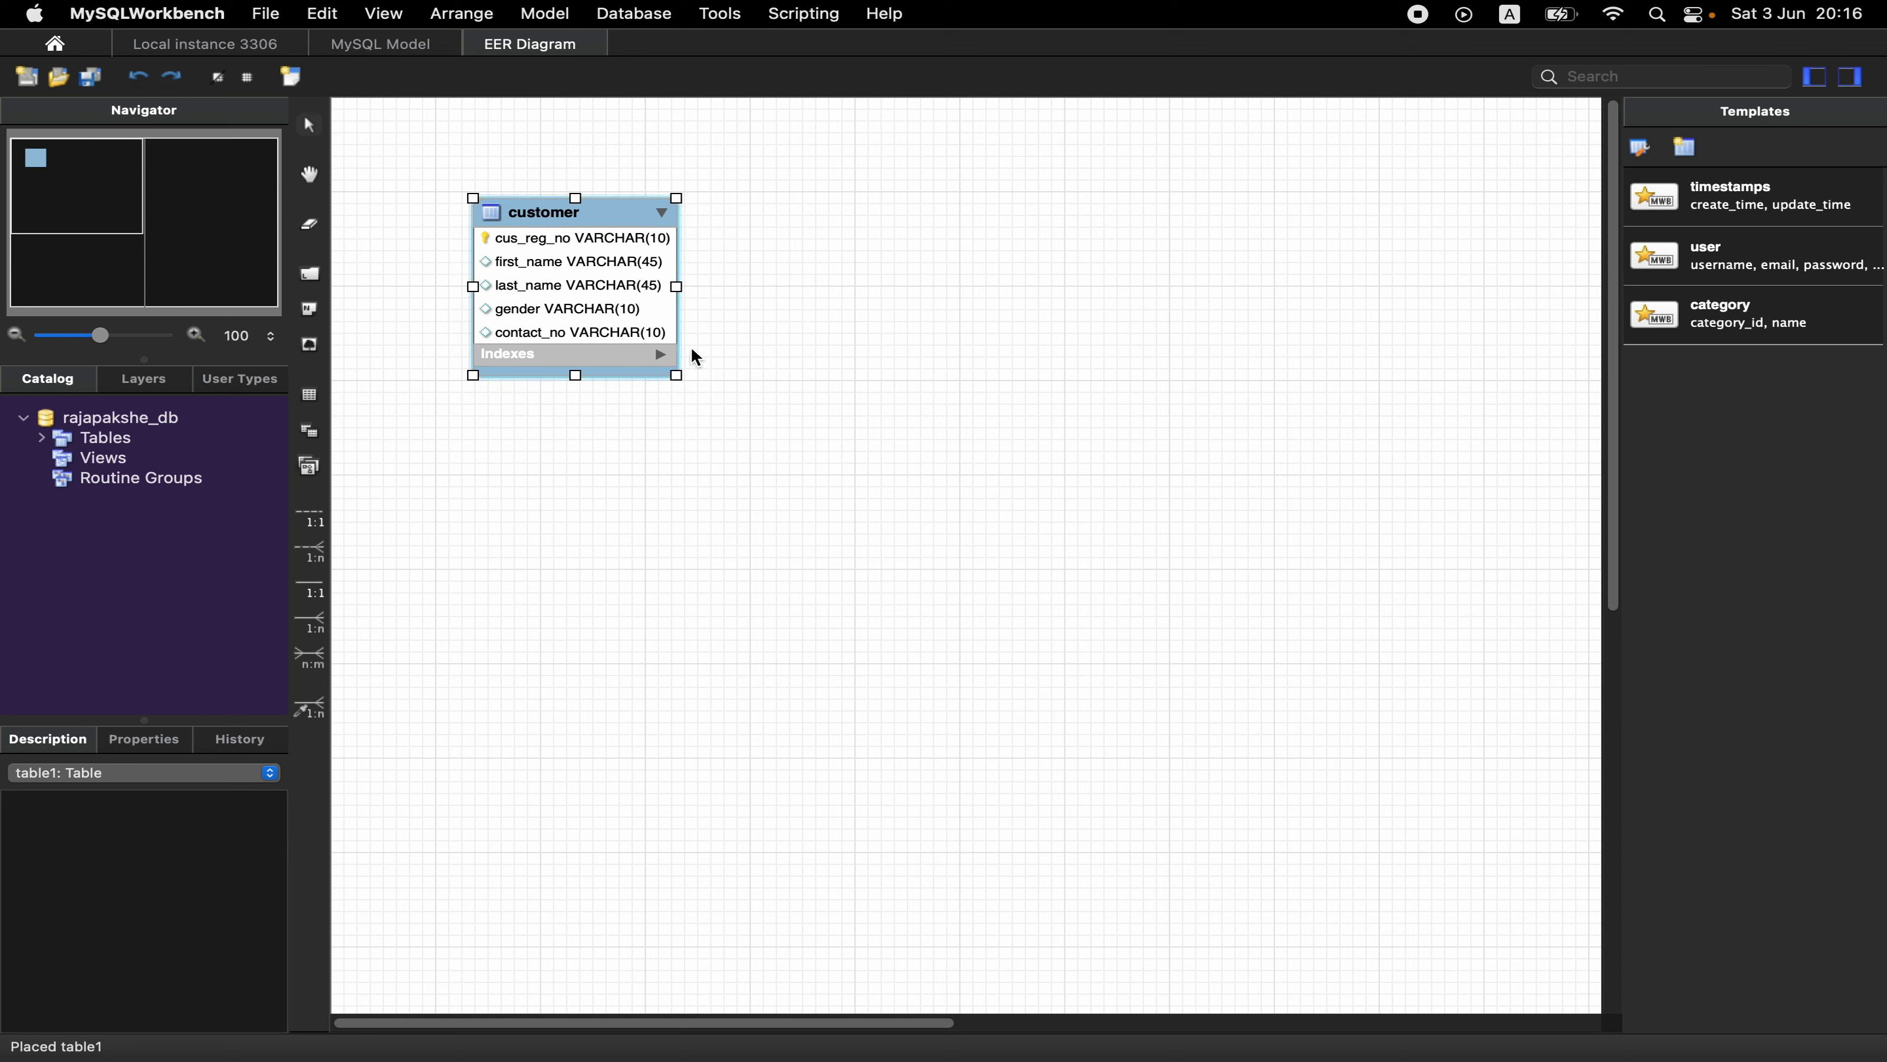
# - Place a second table on the diagram to the right of customer and name it brand
pyautogui.click(310, 405)
pyautogui.click(1039, 286)
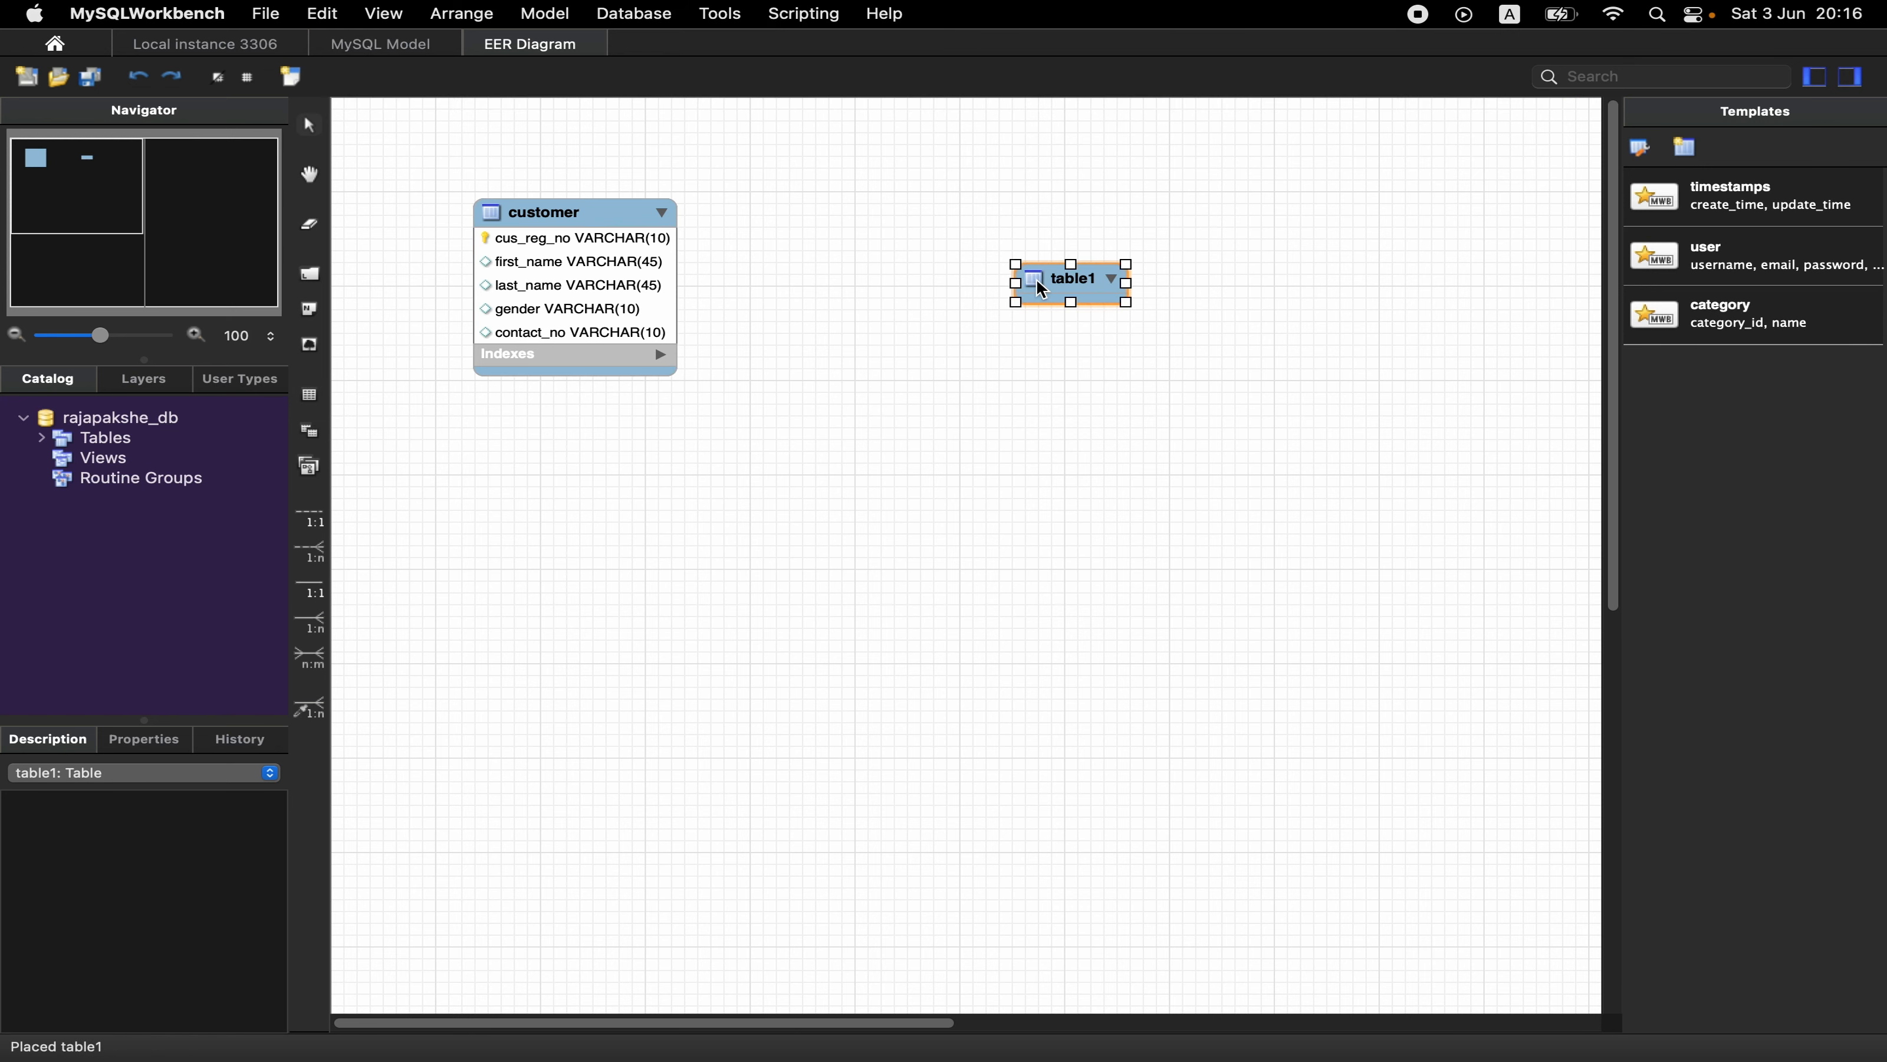
pyautogui.doubleClick(1039, 286)
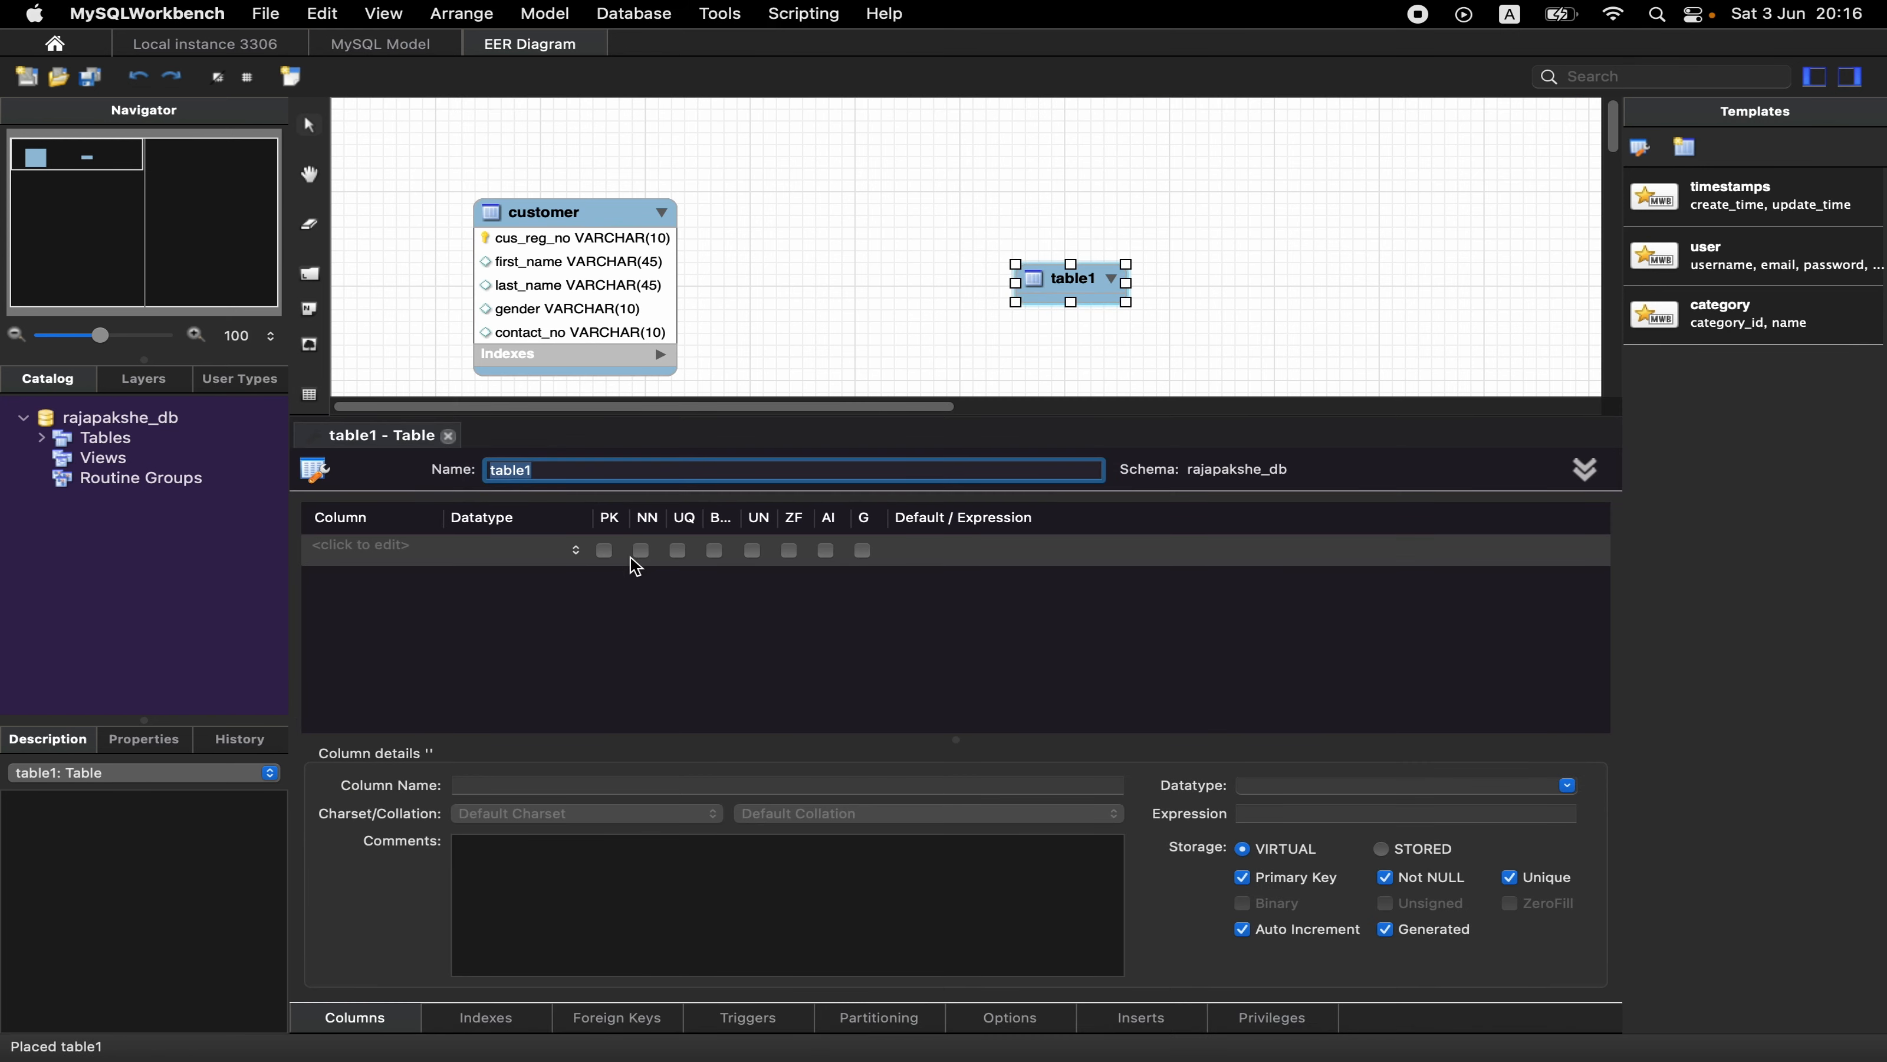
pyautogui.click(598, 463)
pyautogui.press('BackSpace')
pyautogui.press('BackSpace')
pyautogui.press('BackSpace')
pyautogui.press('BackSpace')
pyautogui.press('BackSpace')
pyautogui.press('BackSpace')
pyautogui.write('brand')
# - Add the primary key column brand_id with datatype VARCHAR(10) to the brand table
pyautogui.doubleClick(412, 562)
pyautogui.write('brand')
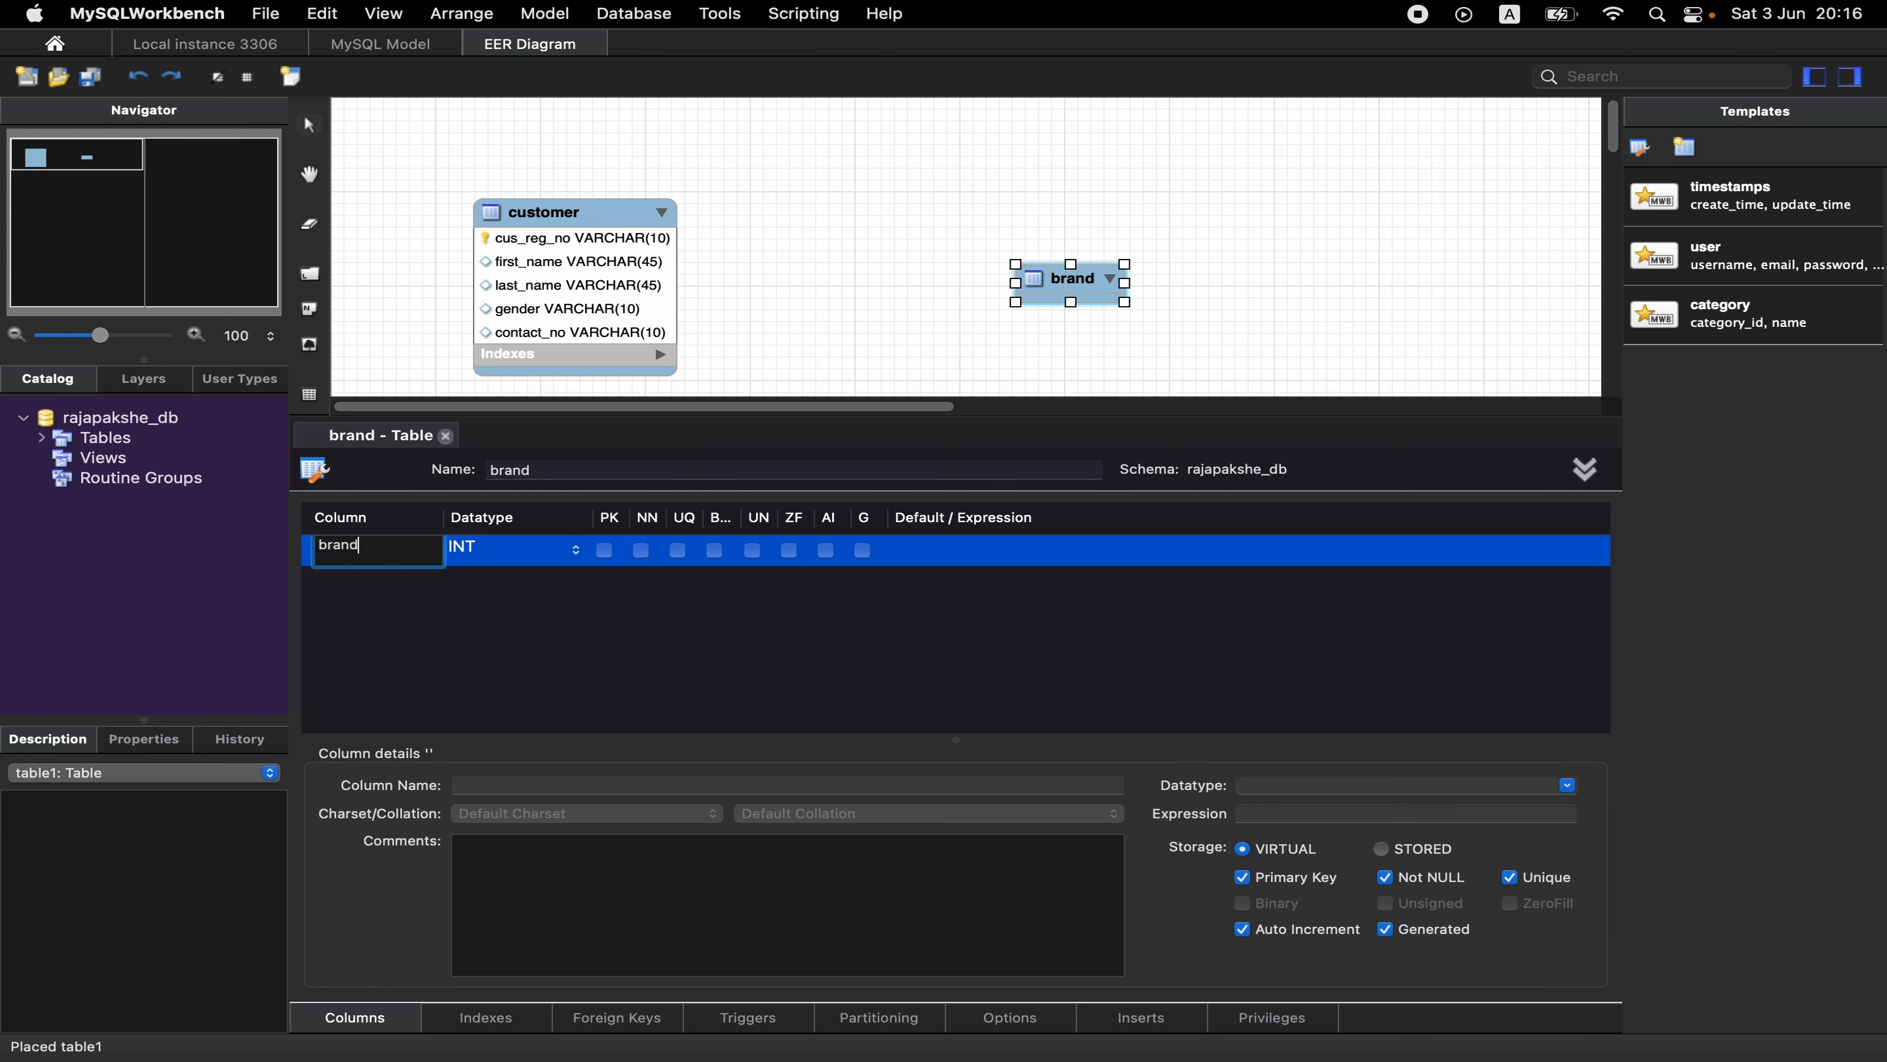
pyautogui.write('_id')
pyautogui.press('Tab')
pyautogui.write('VARCHAR()')
pyautogui.press('Right')
pyautogui.press('Left')
pyautogui.write('10')
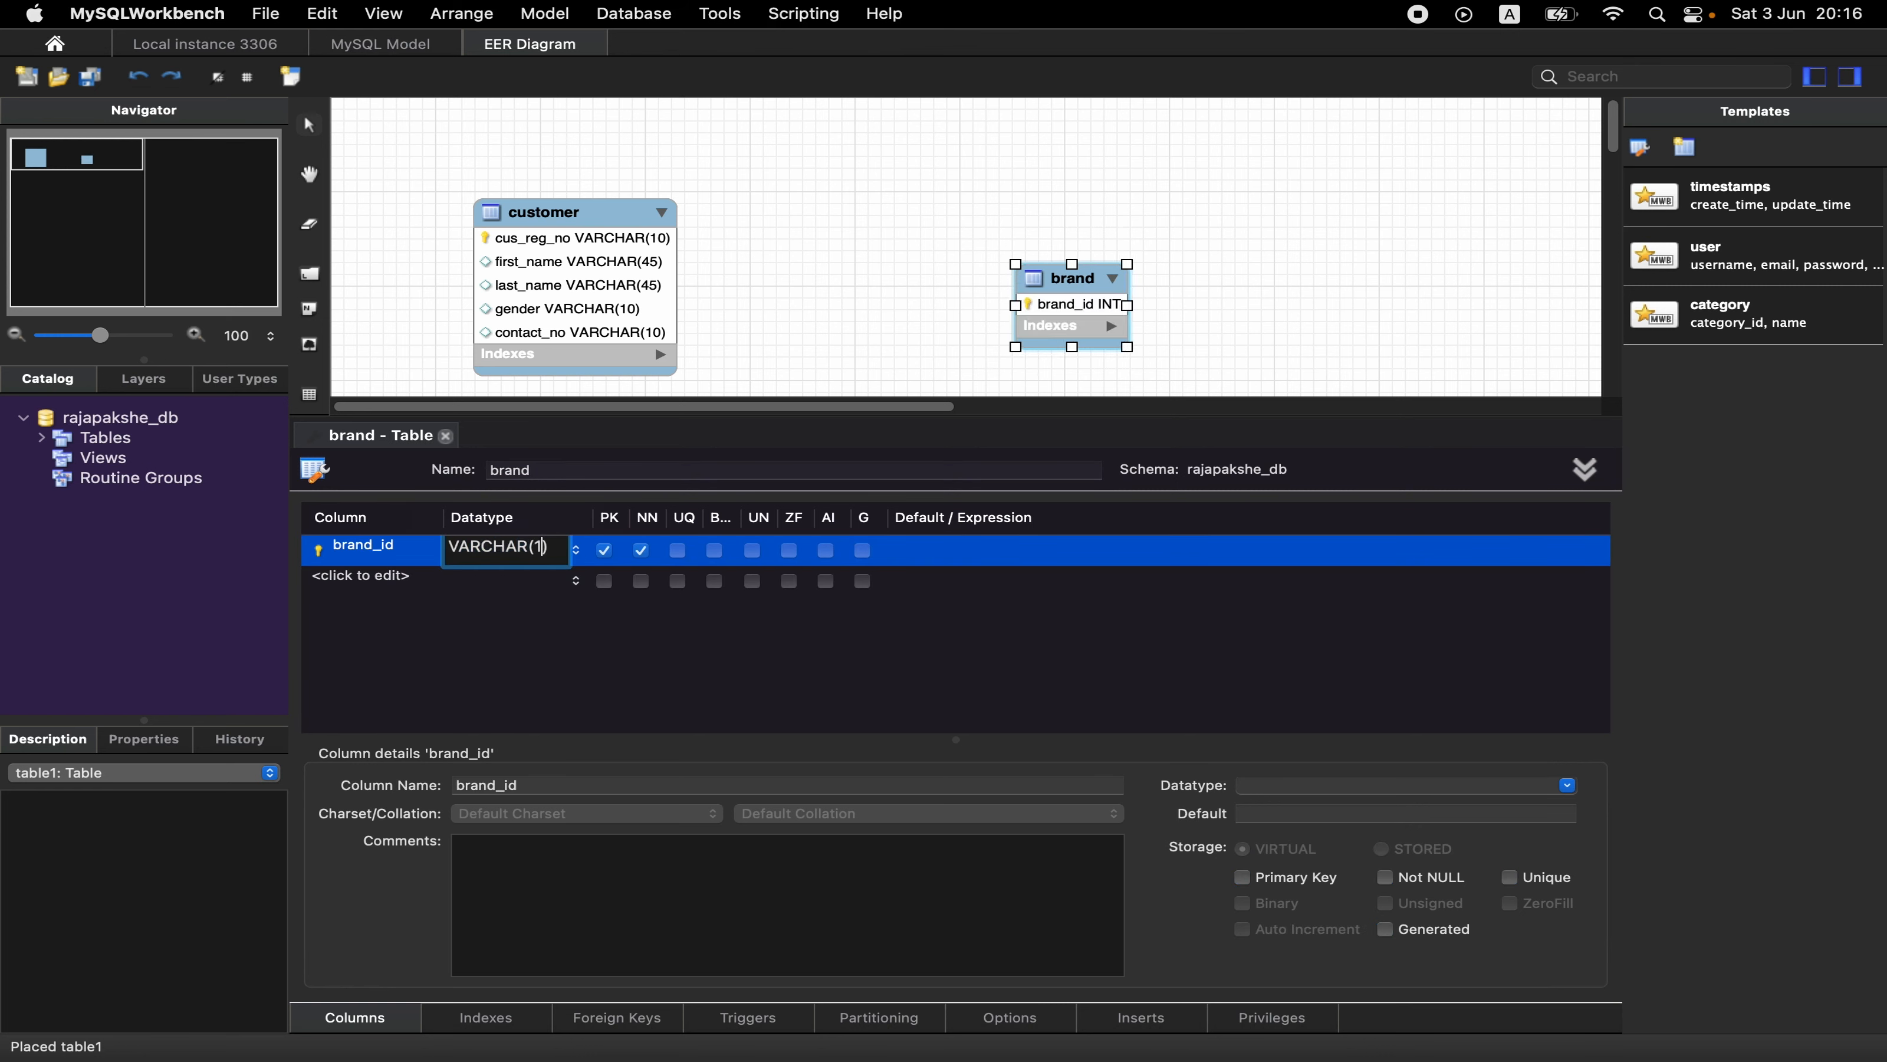
# - Add a brand_name column as VARCHAR(45) to the brand table, close its editor and move the table to the diagram's lower-right area
pyautogui.doubleClick(346, 580)
pyautogui.write('brand_name')
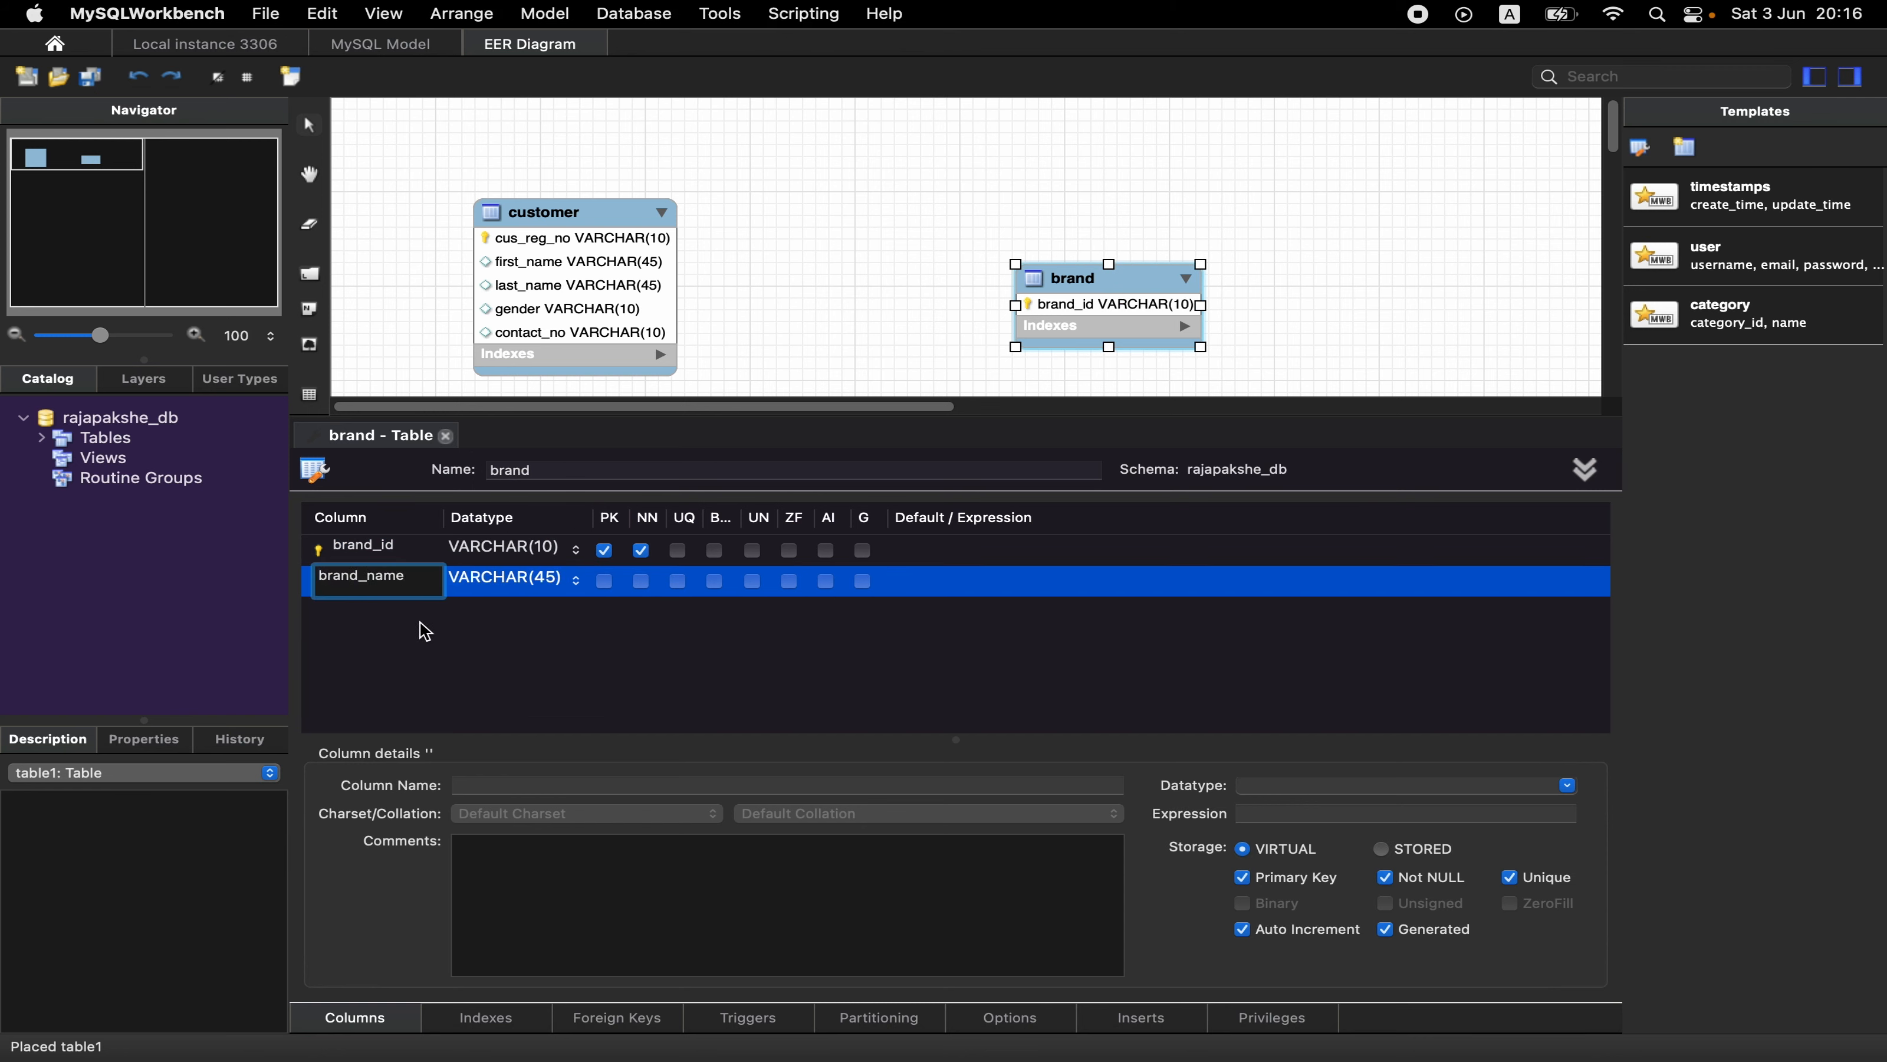
pyautogui.click(421, 623)
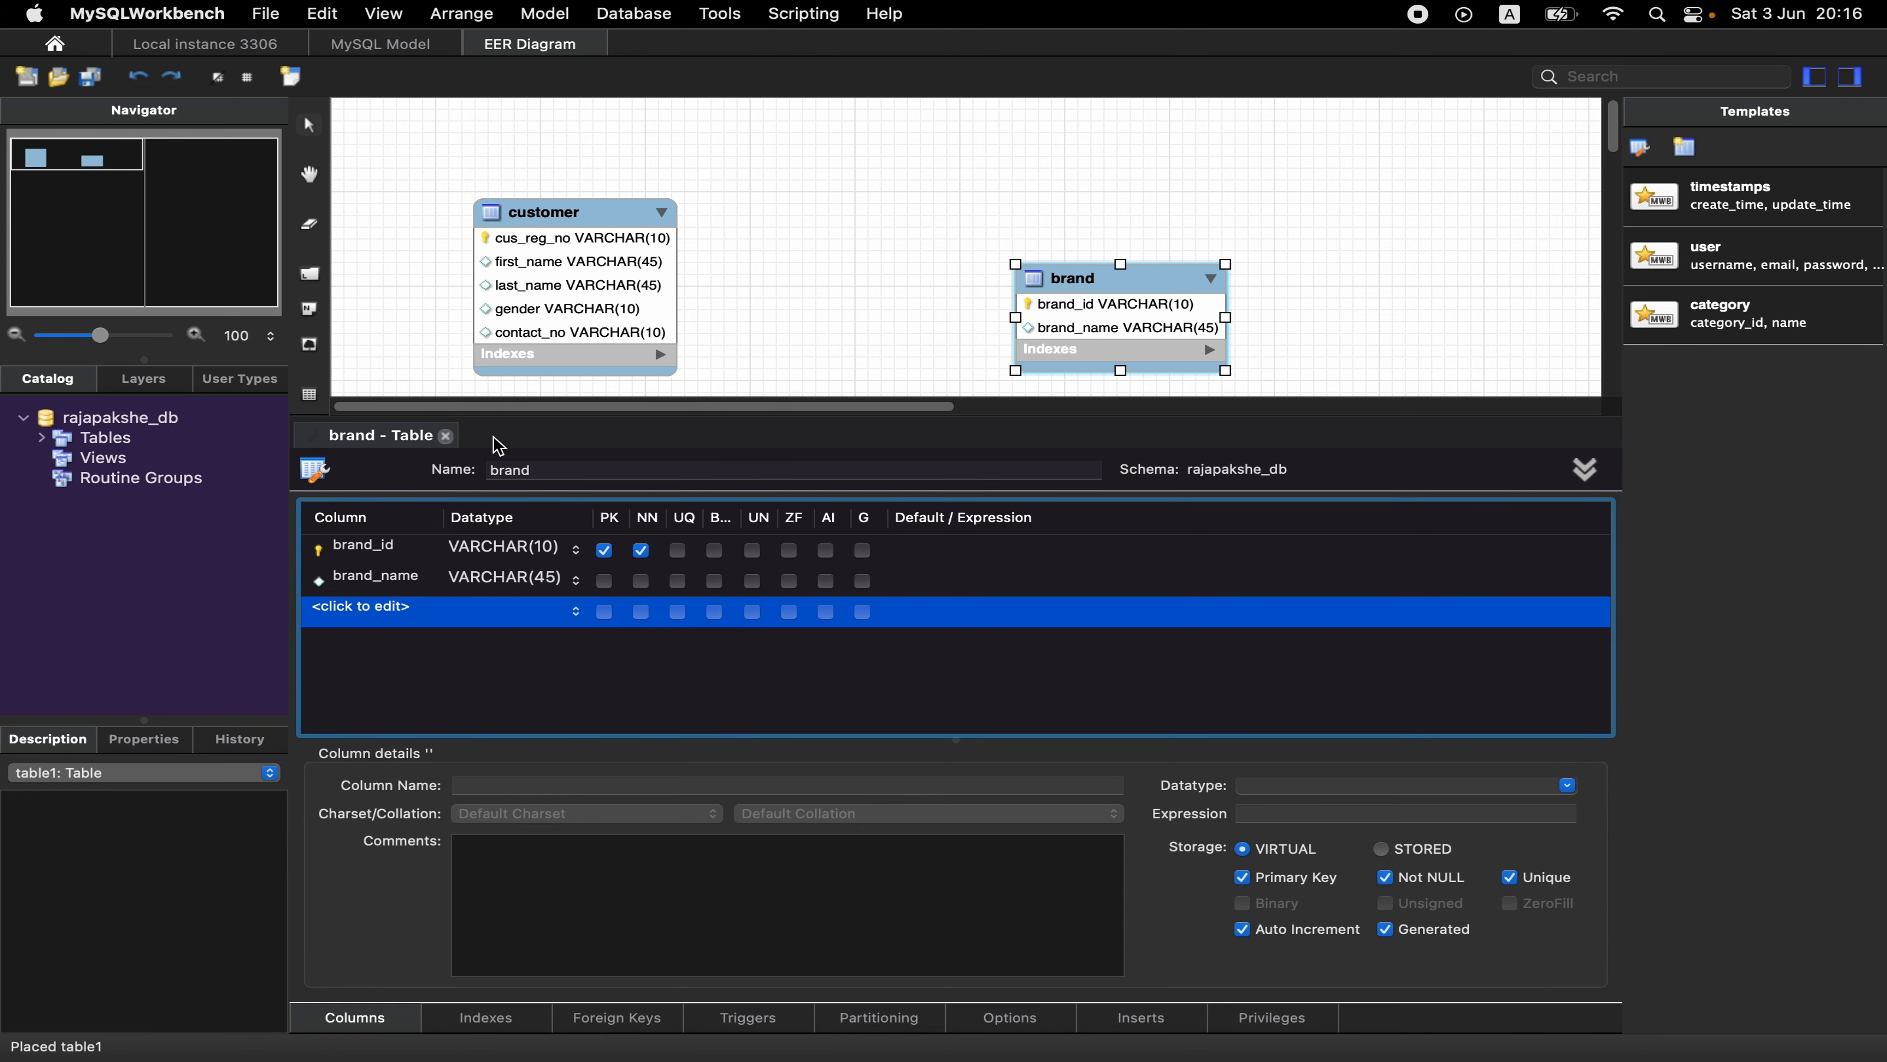
pyautogui.click(445, 436)
pyautogui.moveTo(1127, 256); pyautogui.dragTo(1289, 649)
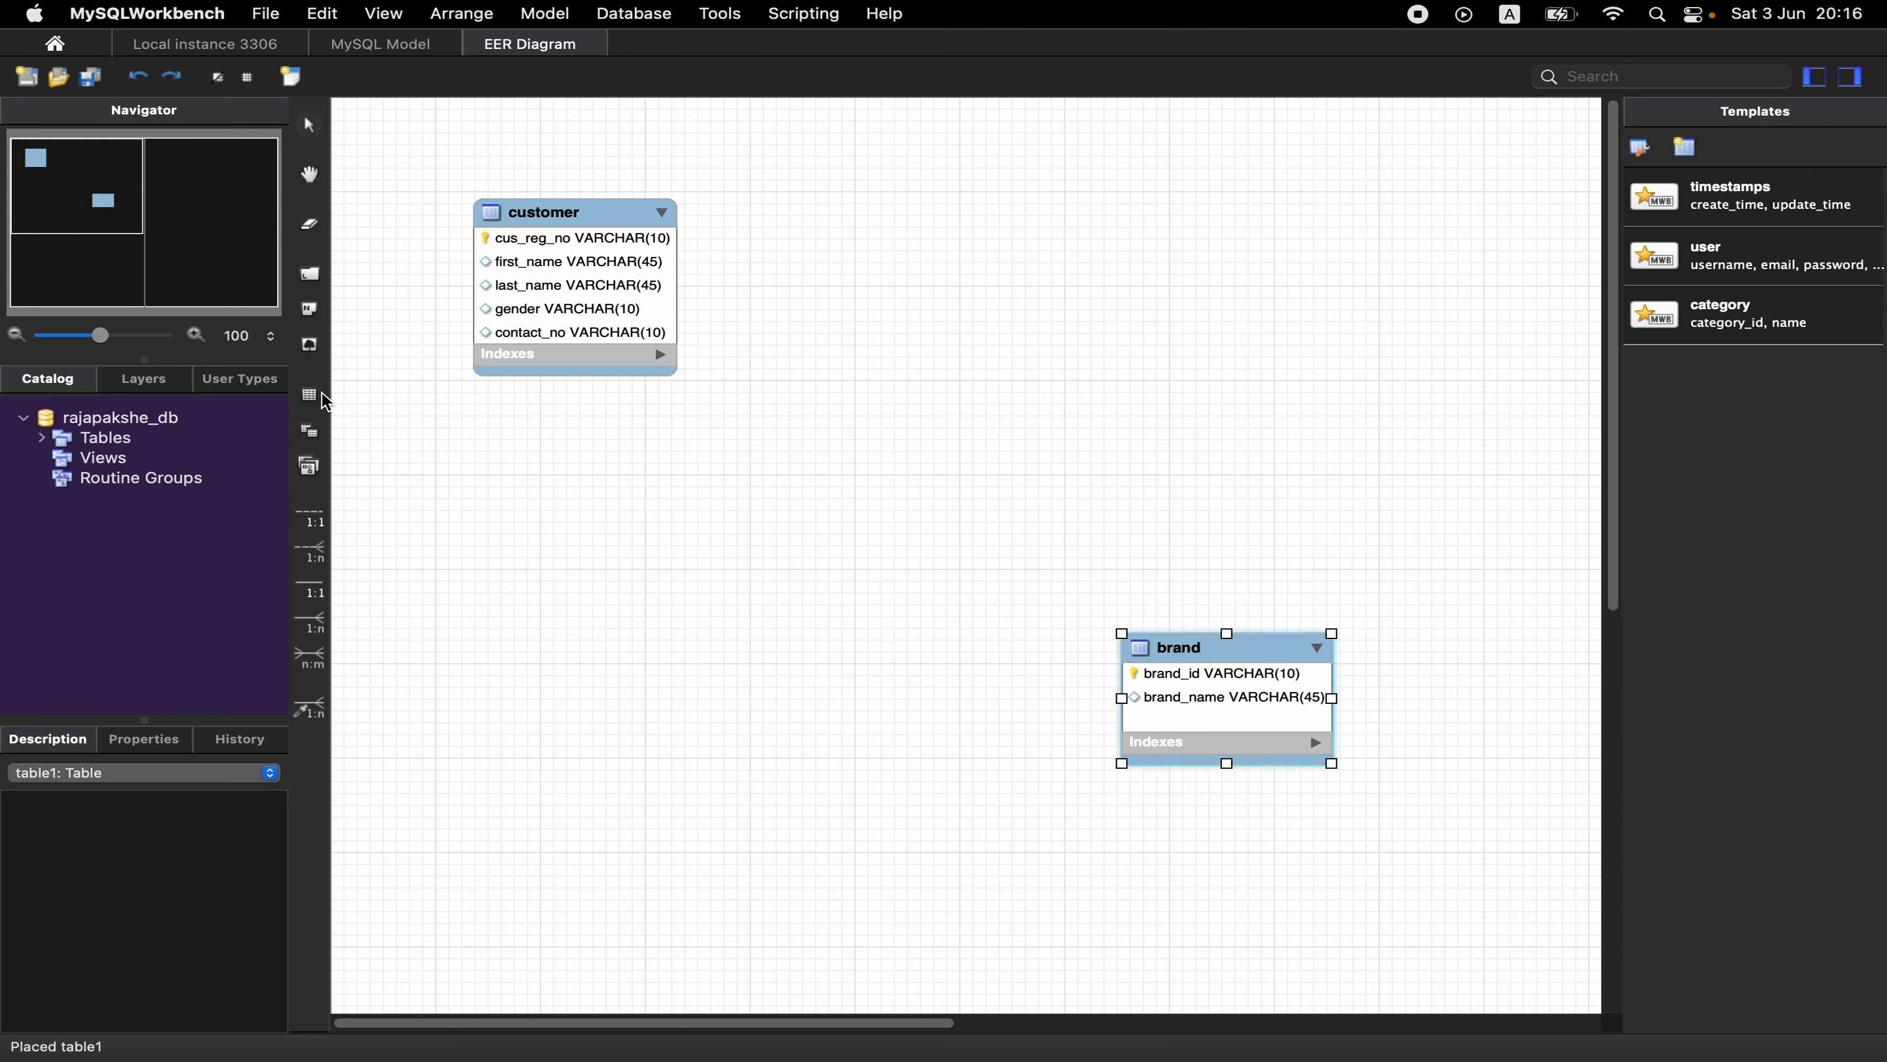
# - Place a third table on the diagram above the brand table and name it product
pyautogui.click(316, 395)
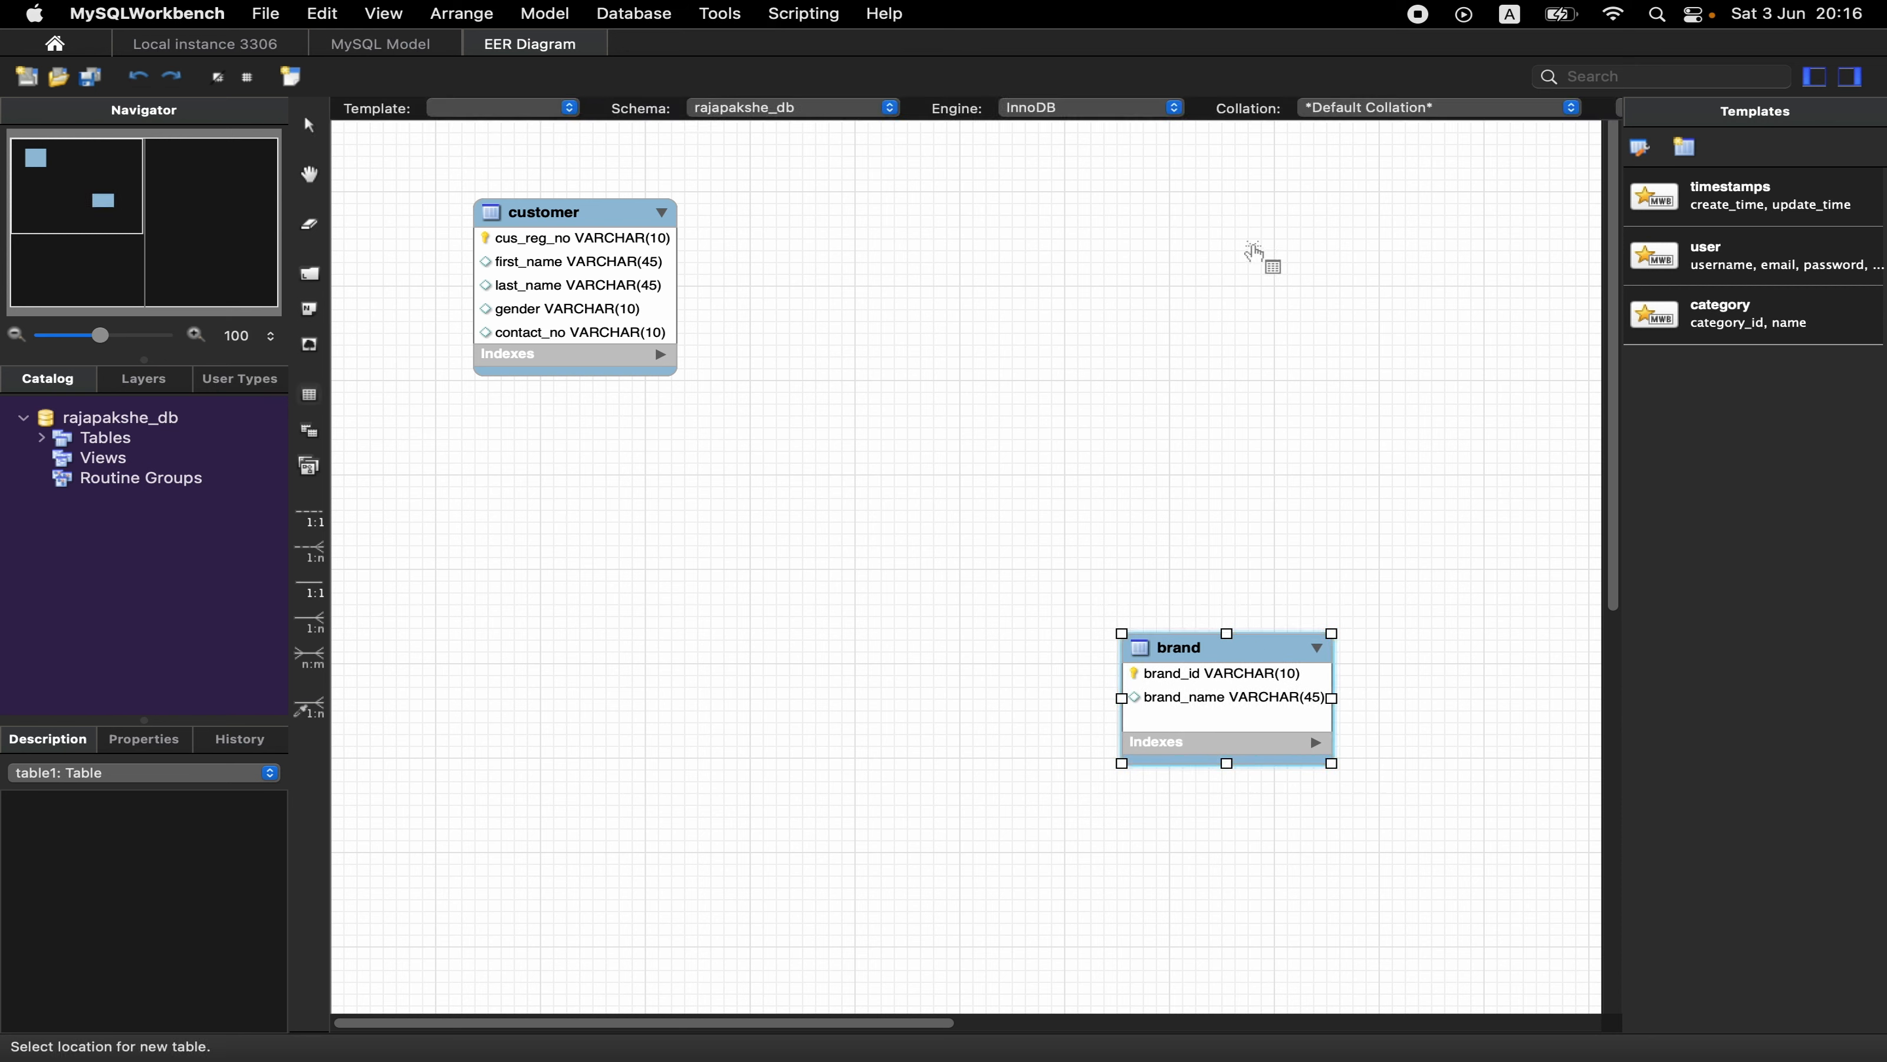
pyautogui.click(1255, 256)
pyautogui.doubleClick(1301, 254)
pyautogui.click(637, 470)
pyautogui.press('BackSpace')
pyautogui.press('BackSpace')
pyautogui.press('BackSpace')
pyautogui.press('BackSpace')
pyautogui.press('BackSpace')
pyautogui.press('BackSpace')
pyautogui.write('prod')
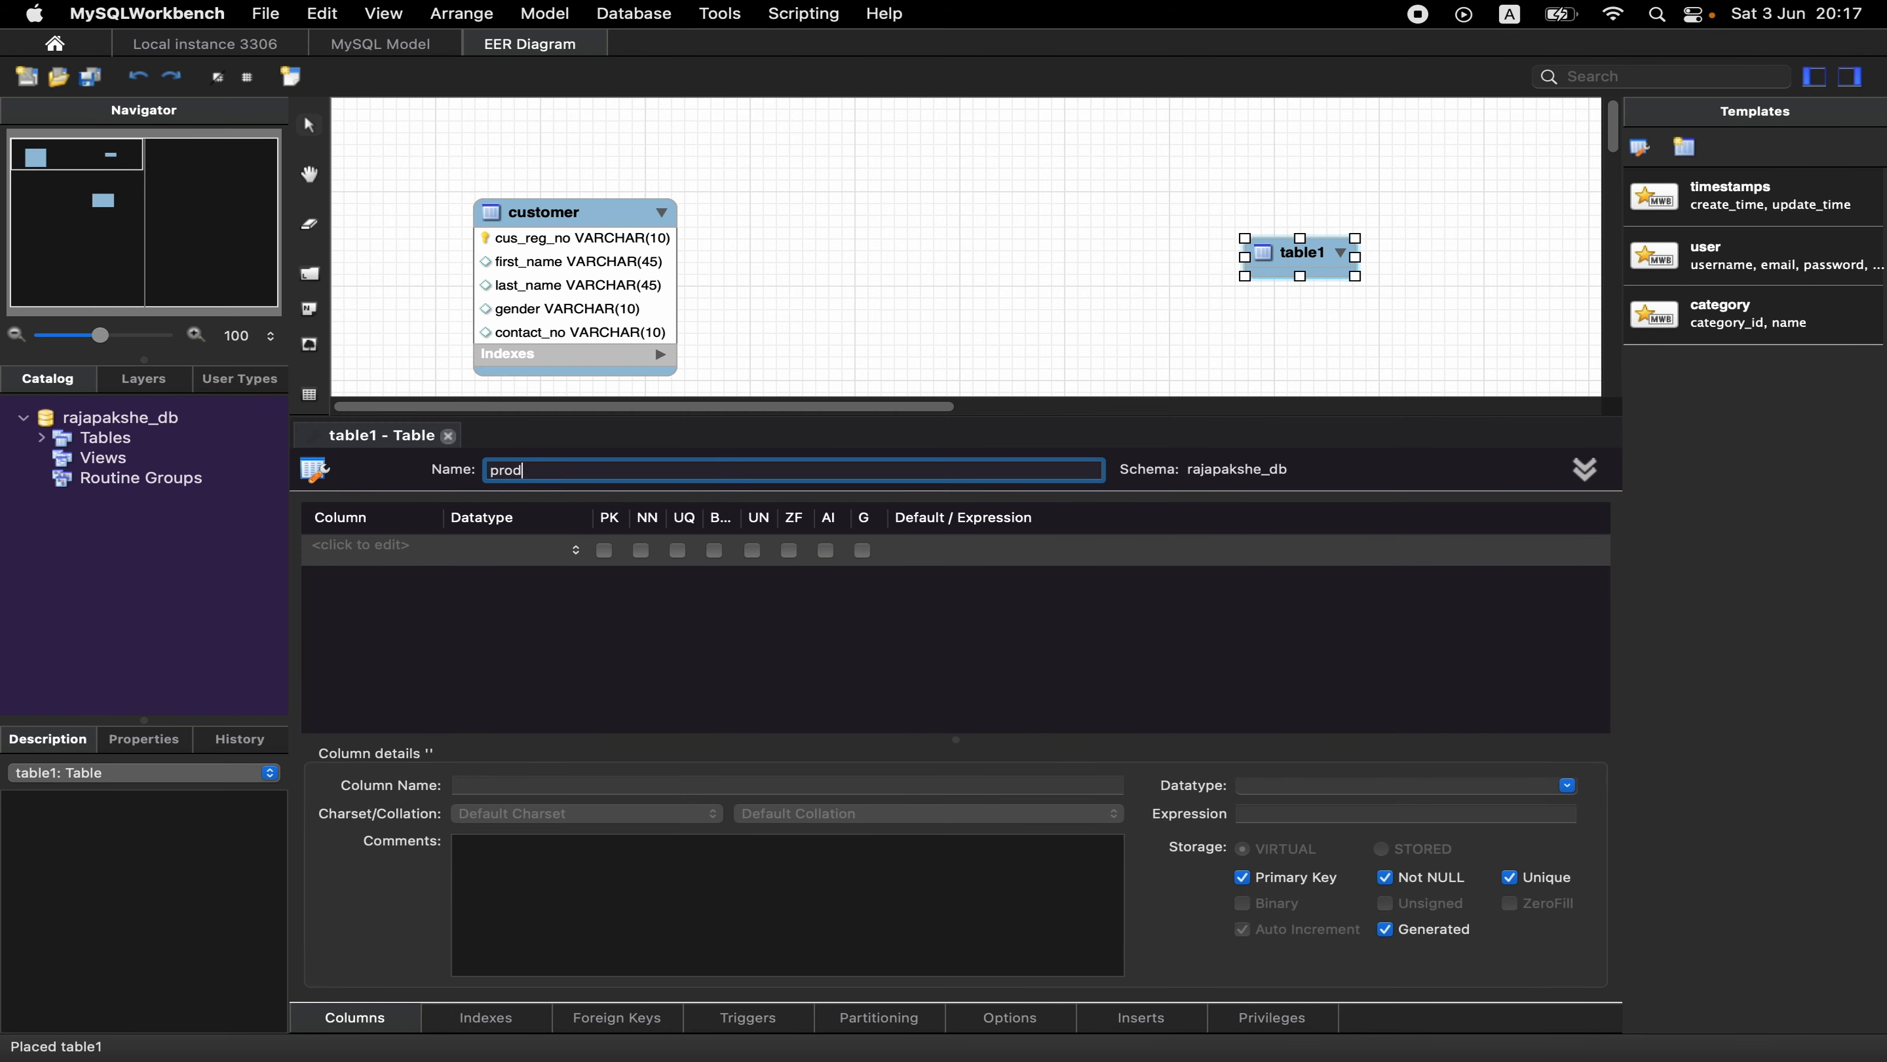
pyautogui.write('uct')
# - Add the primary key column product_id with datatype VARCHAR(10) to the product table
pyautogui.click(380, 553)
pyautogui.write('product_id')
pyautogui.press('Tab')
pyautogui.write('VARCHAR(10')
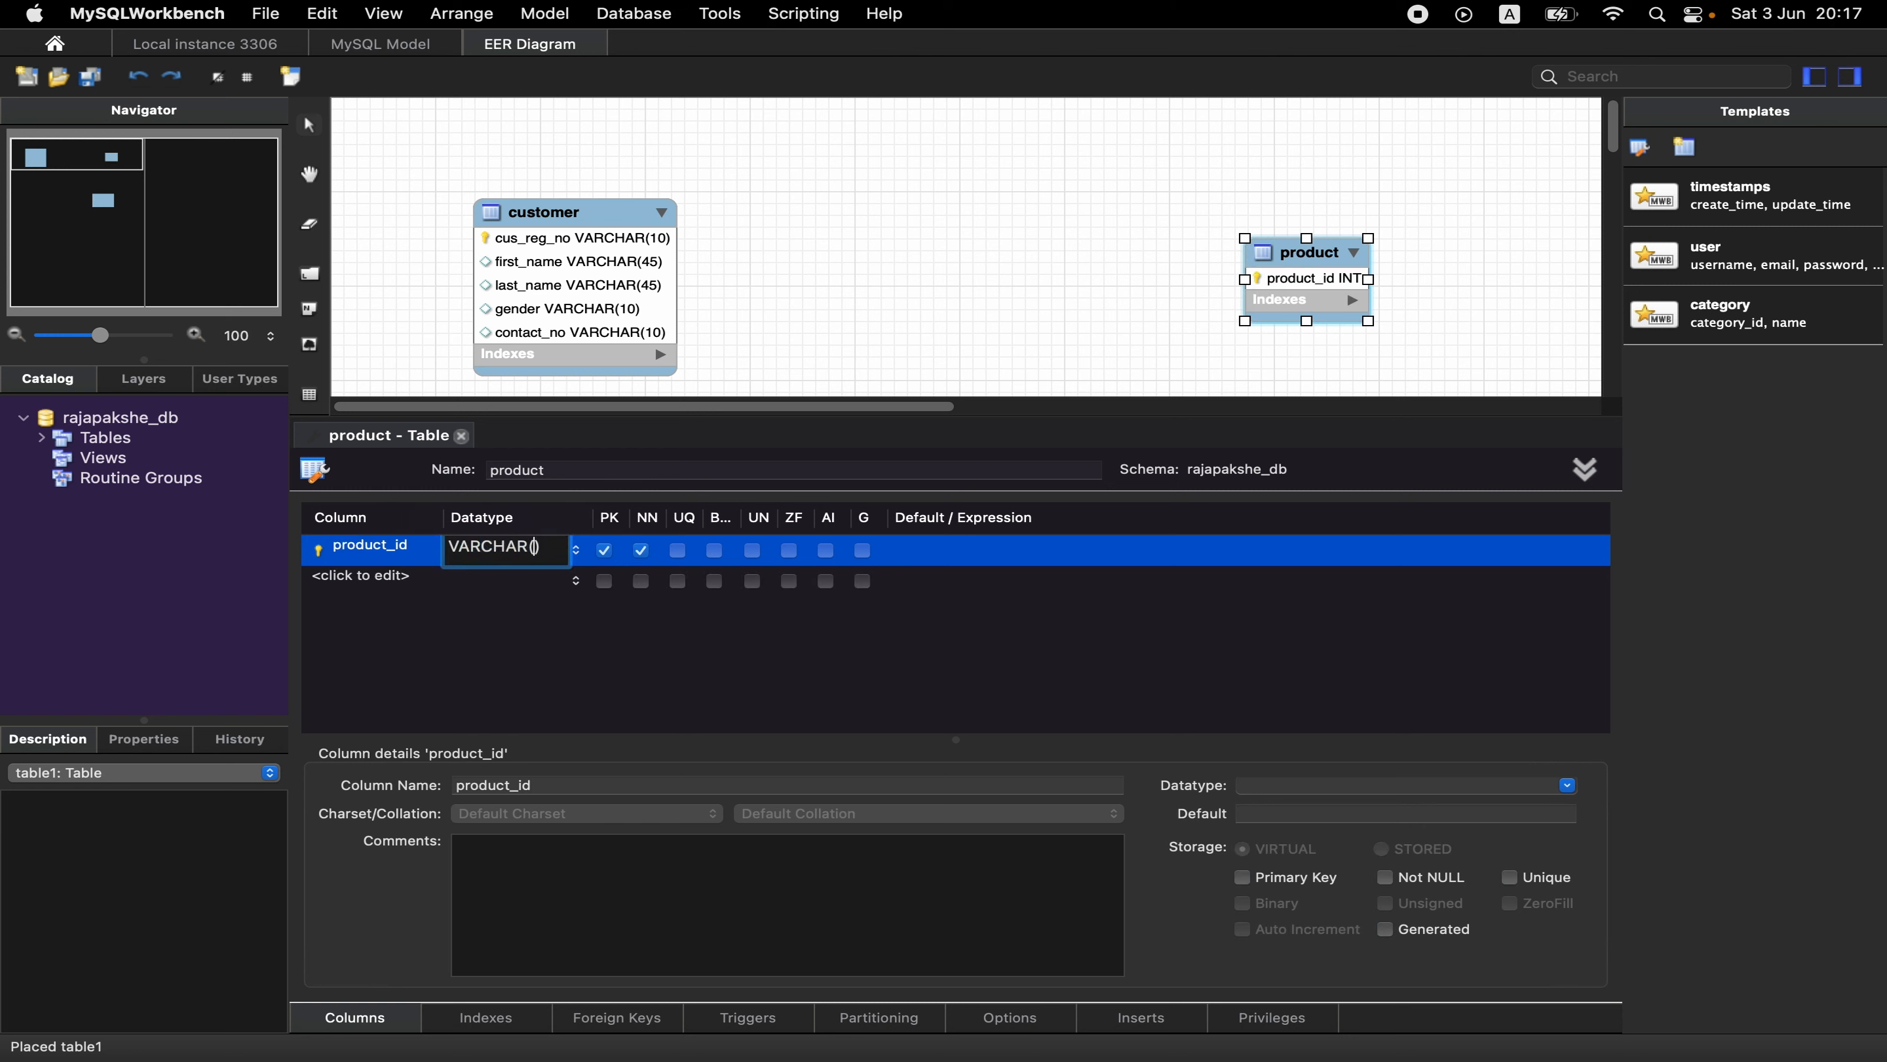
# - Add a product_name column as VARCHAR(45) to the product table, close its editor and move the table directly above brand
pyautogui.click(338, 588)
pyautogui.write('pr')
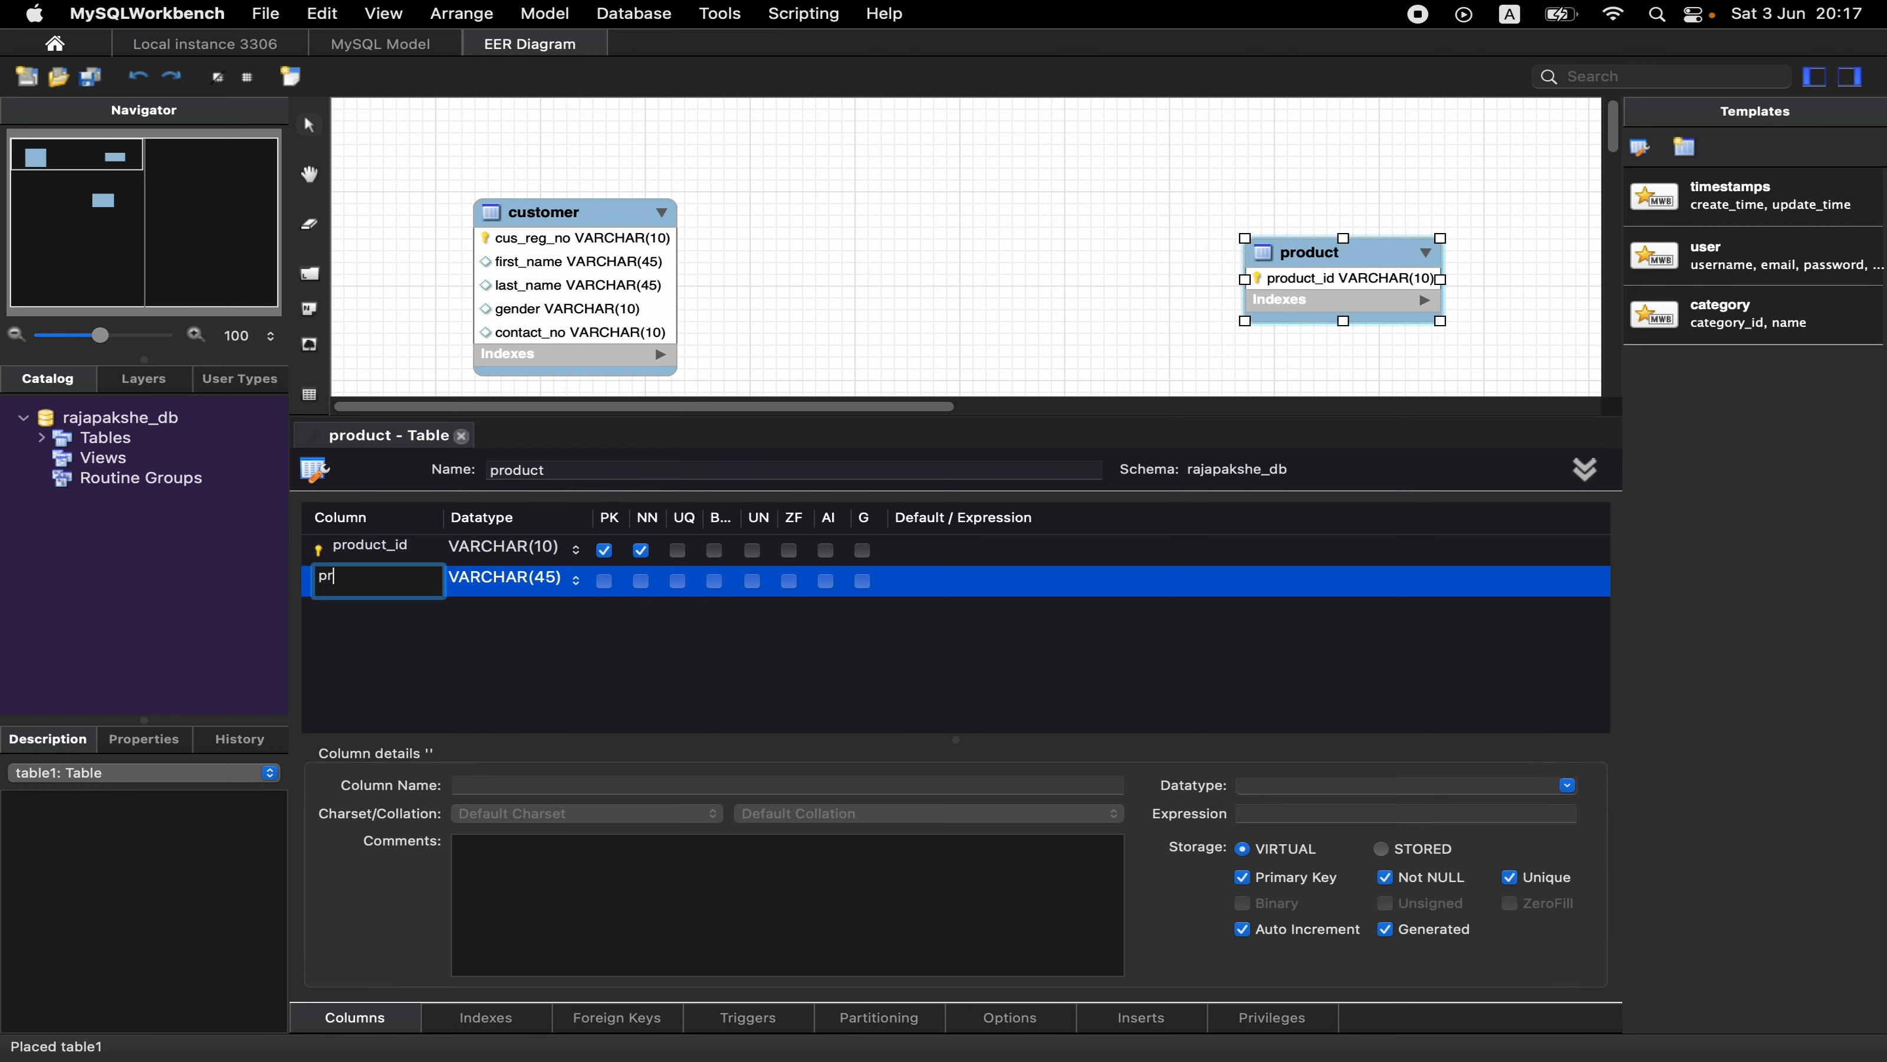
pyautogui.write('oduct_name')
pyautogui.press('Return')
pyautogui.click(343, 621)
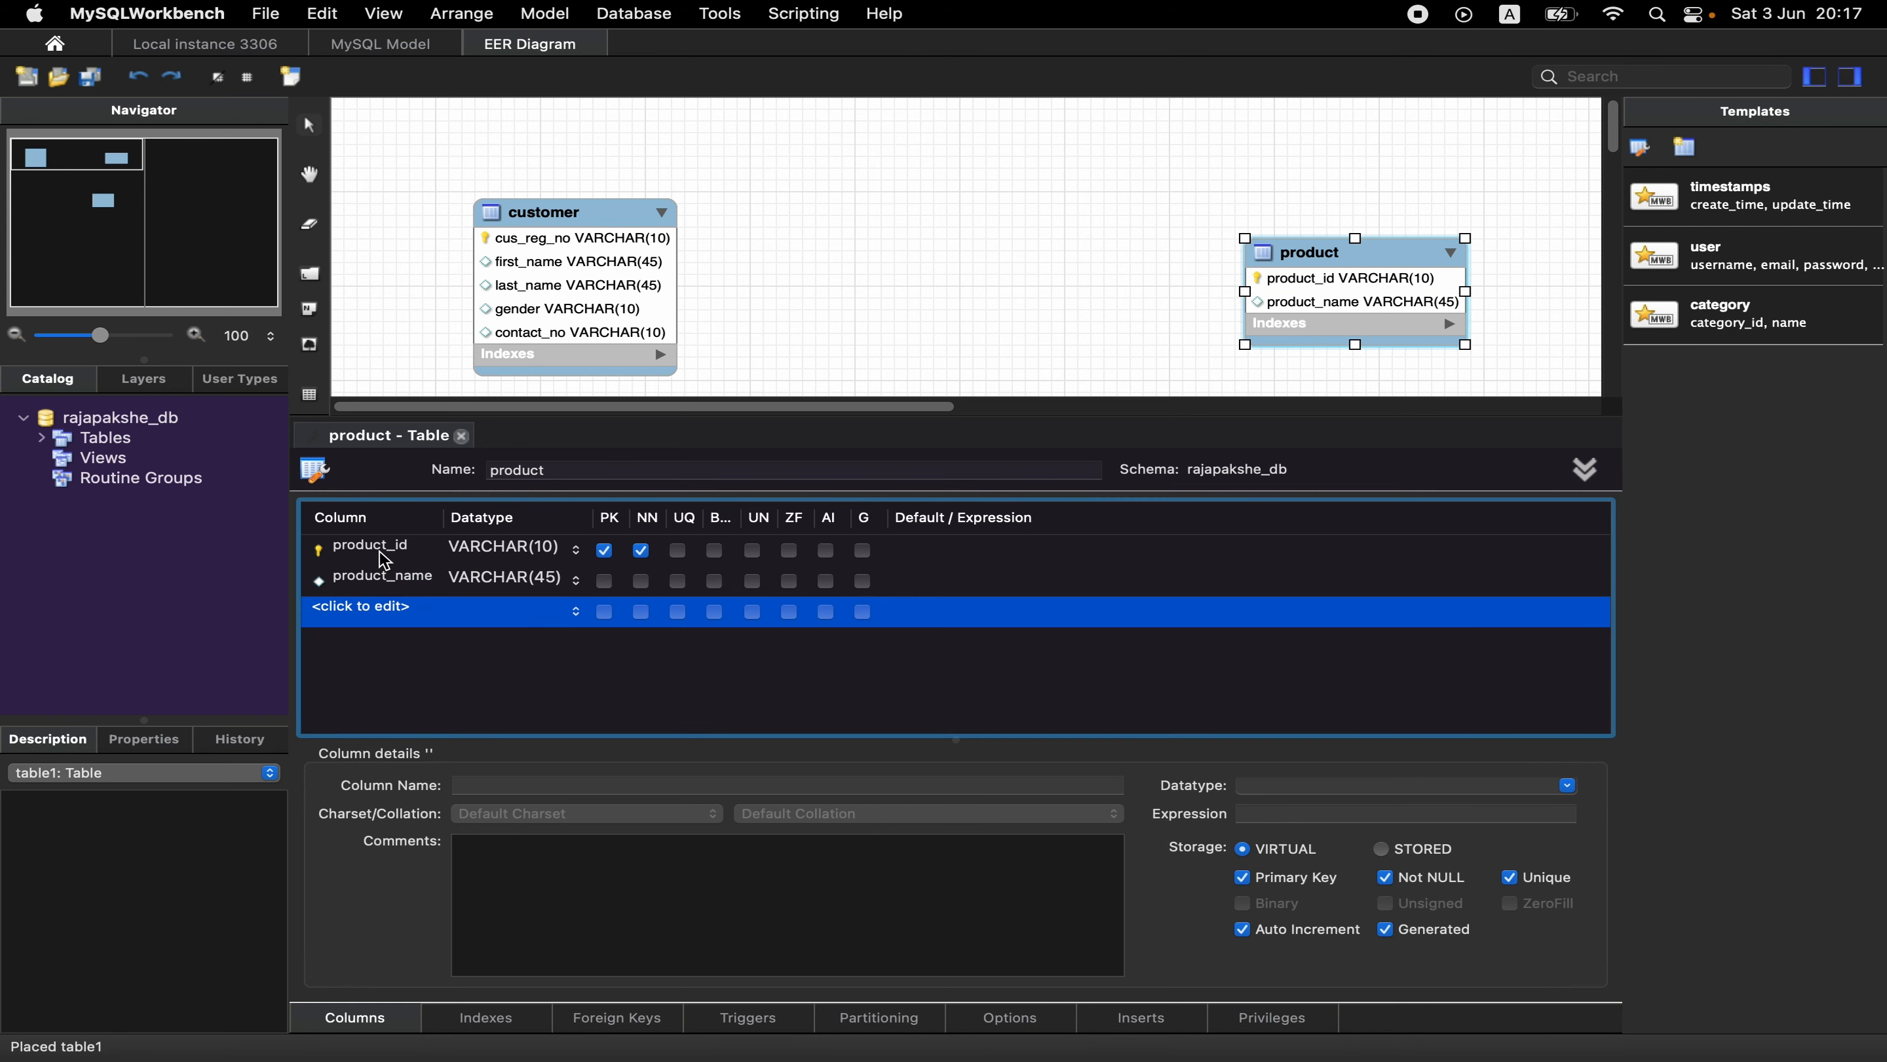
pyautogui.click(461, 437)
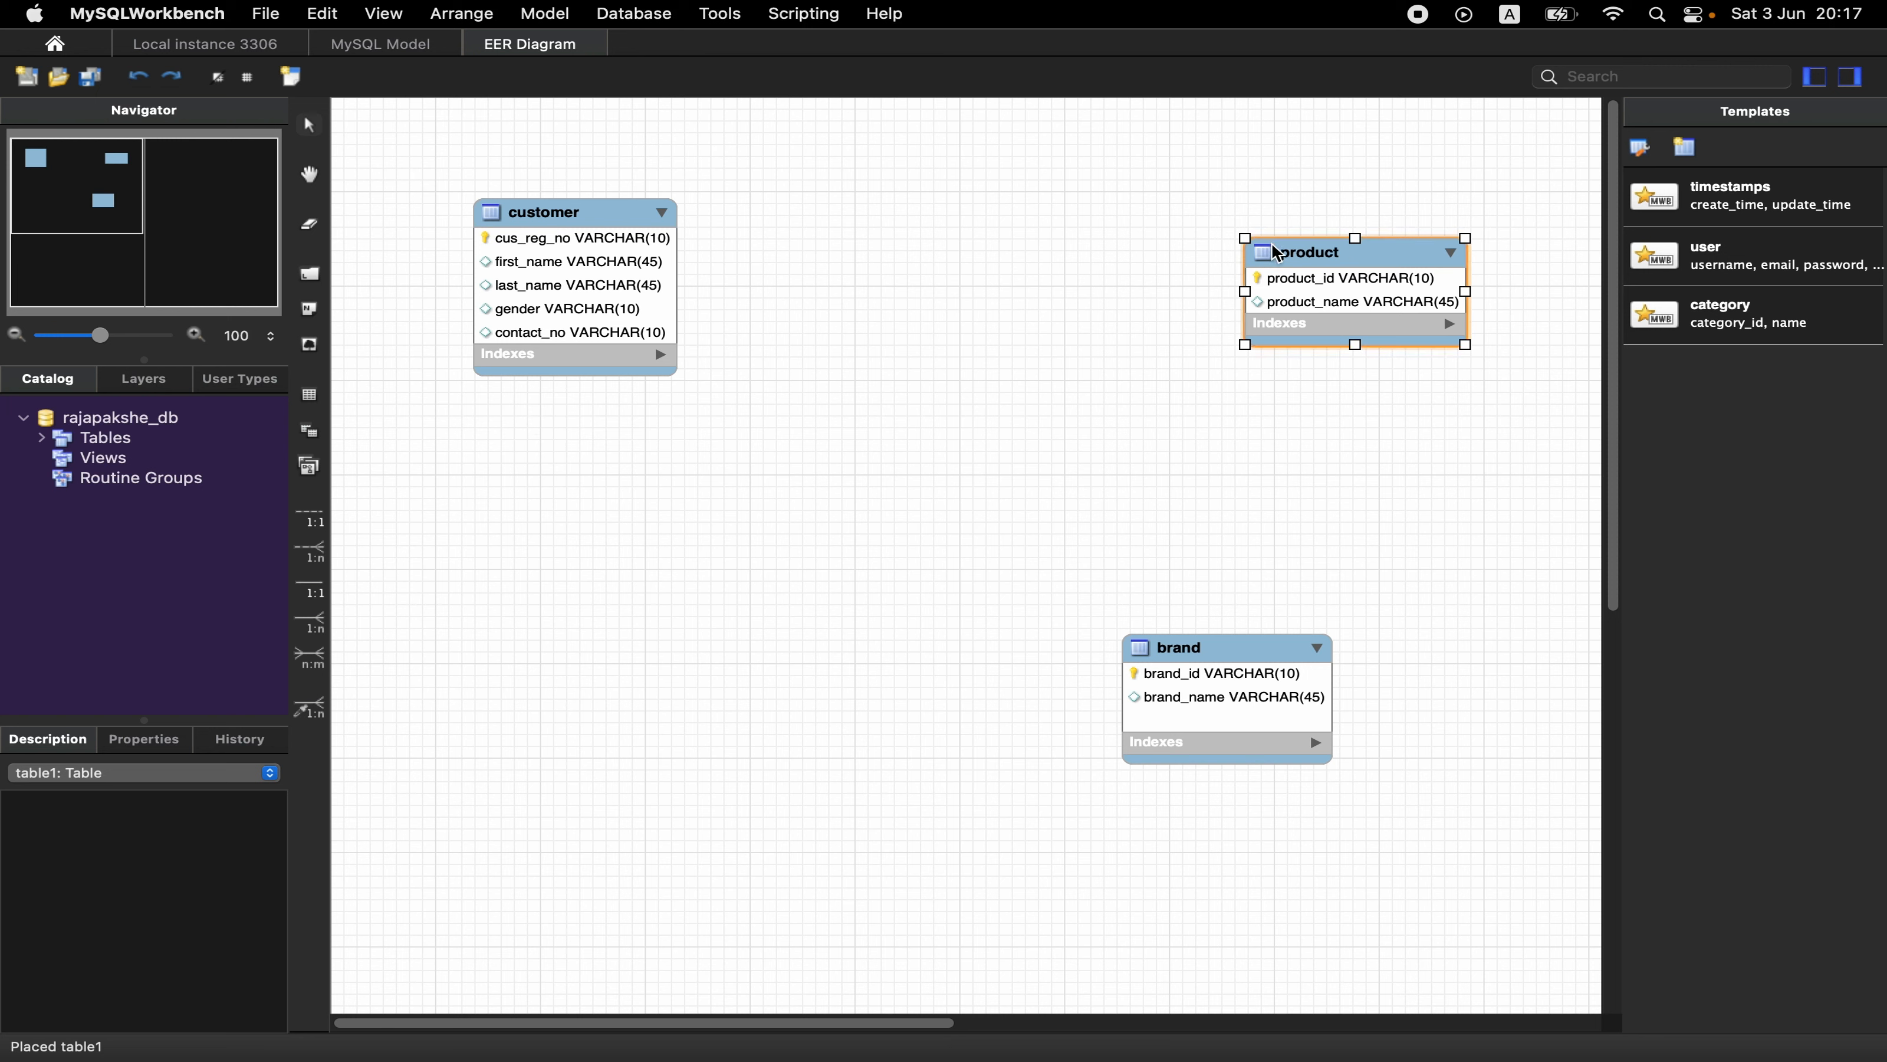
pyautogui.moveTo(1375, 259); pyautogui.dragTo(1264, 208)
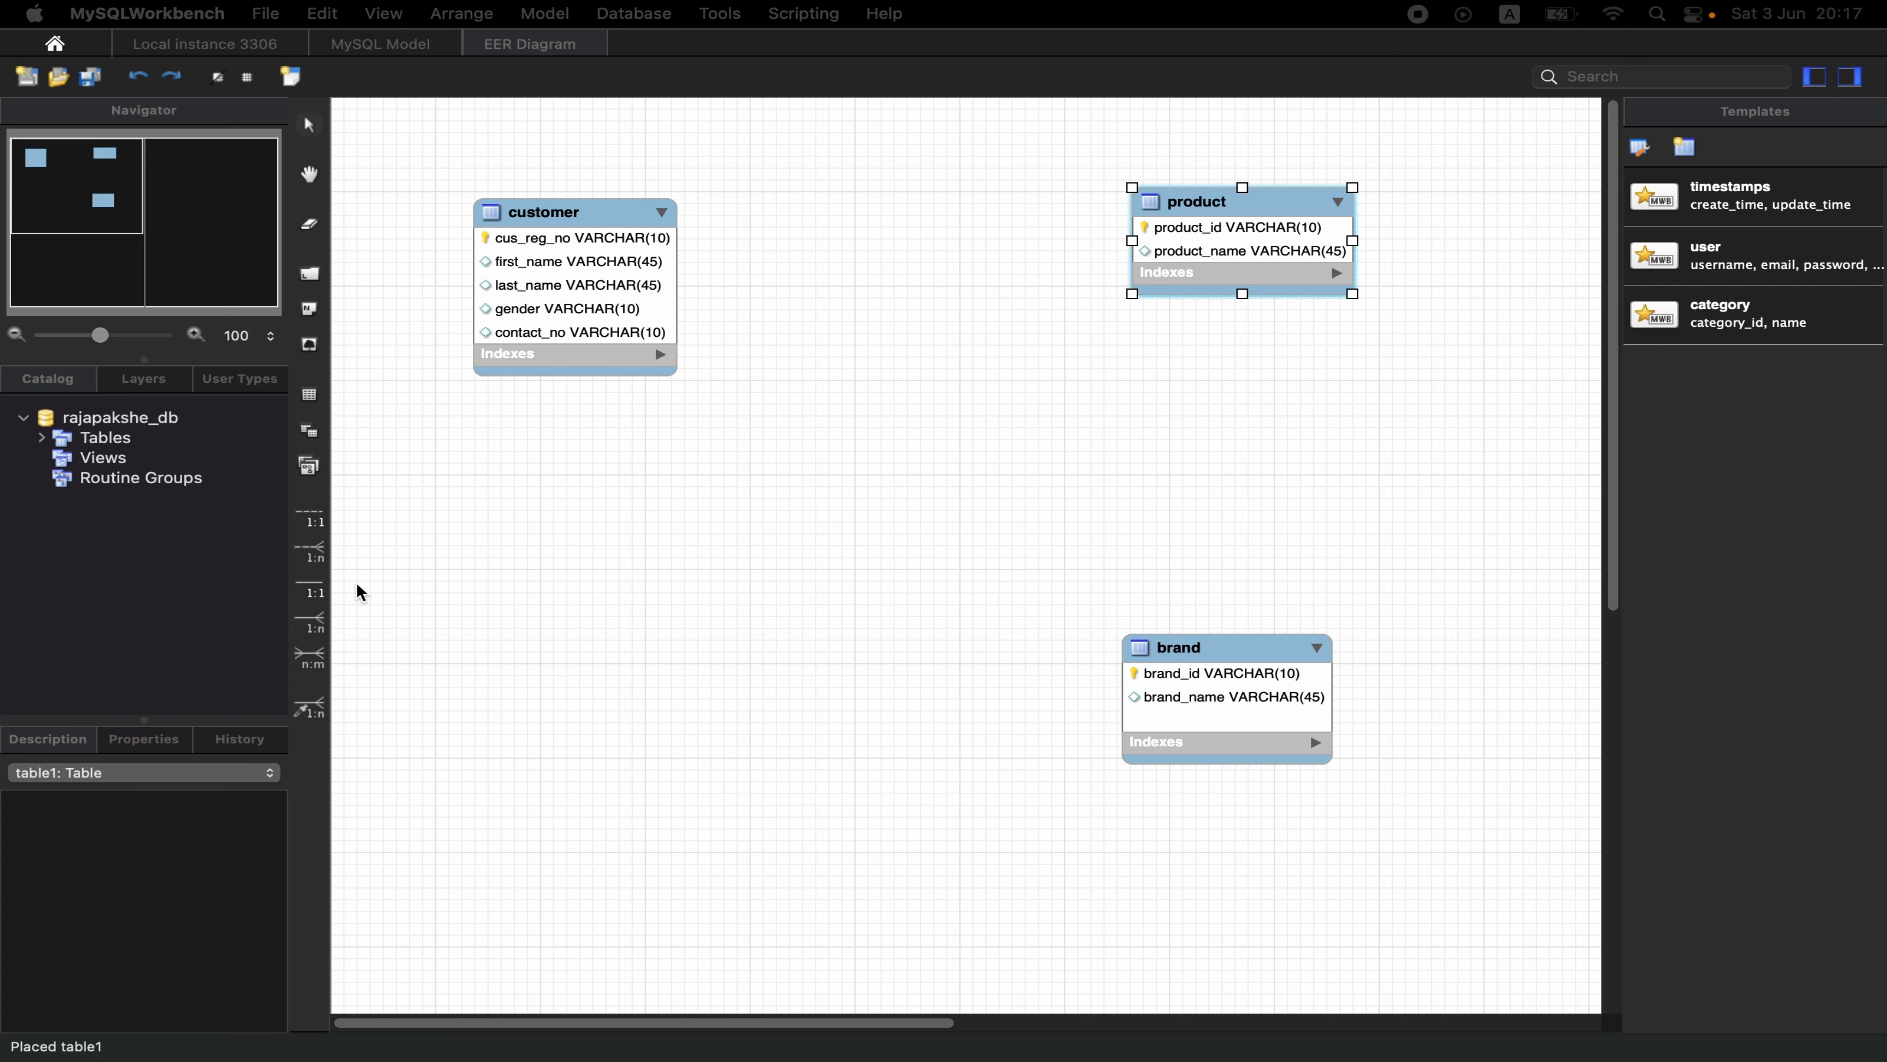
# - Create a 1:n non-identifying relationship from product to the referenced brand table, and move brand further down below product
pyautogui.click(311, 553)
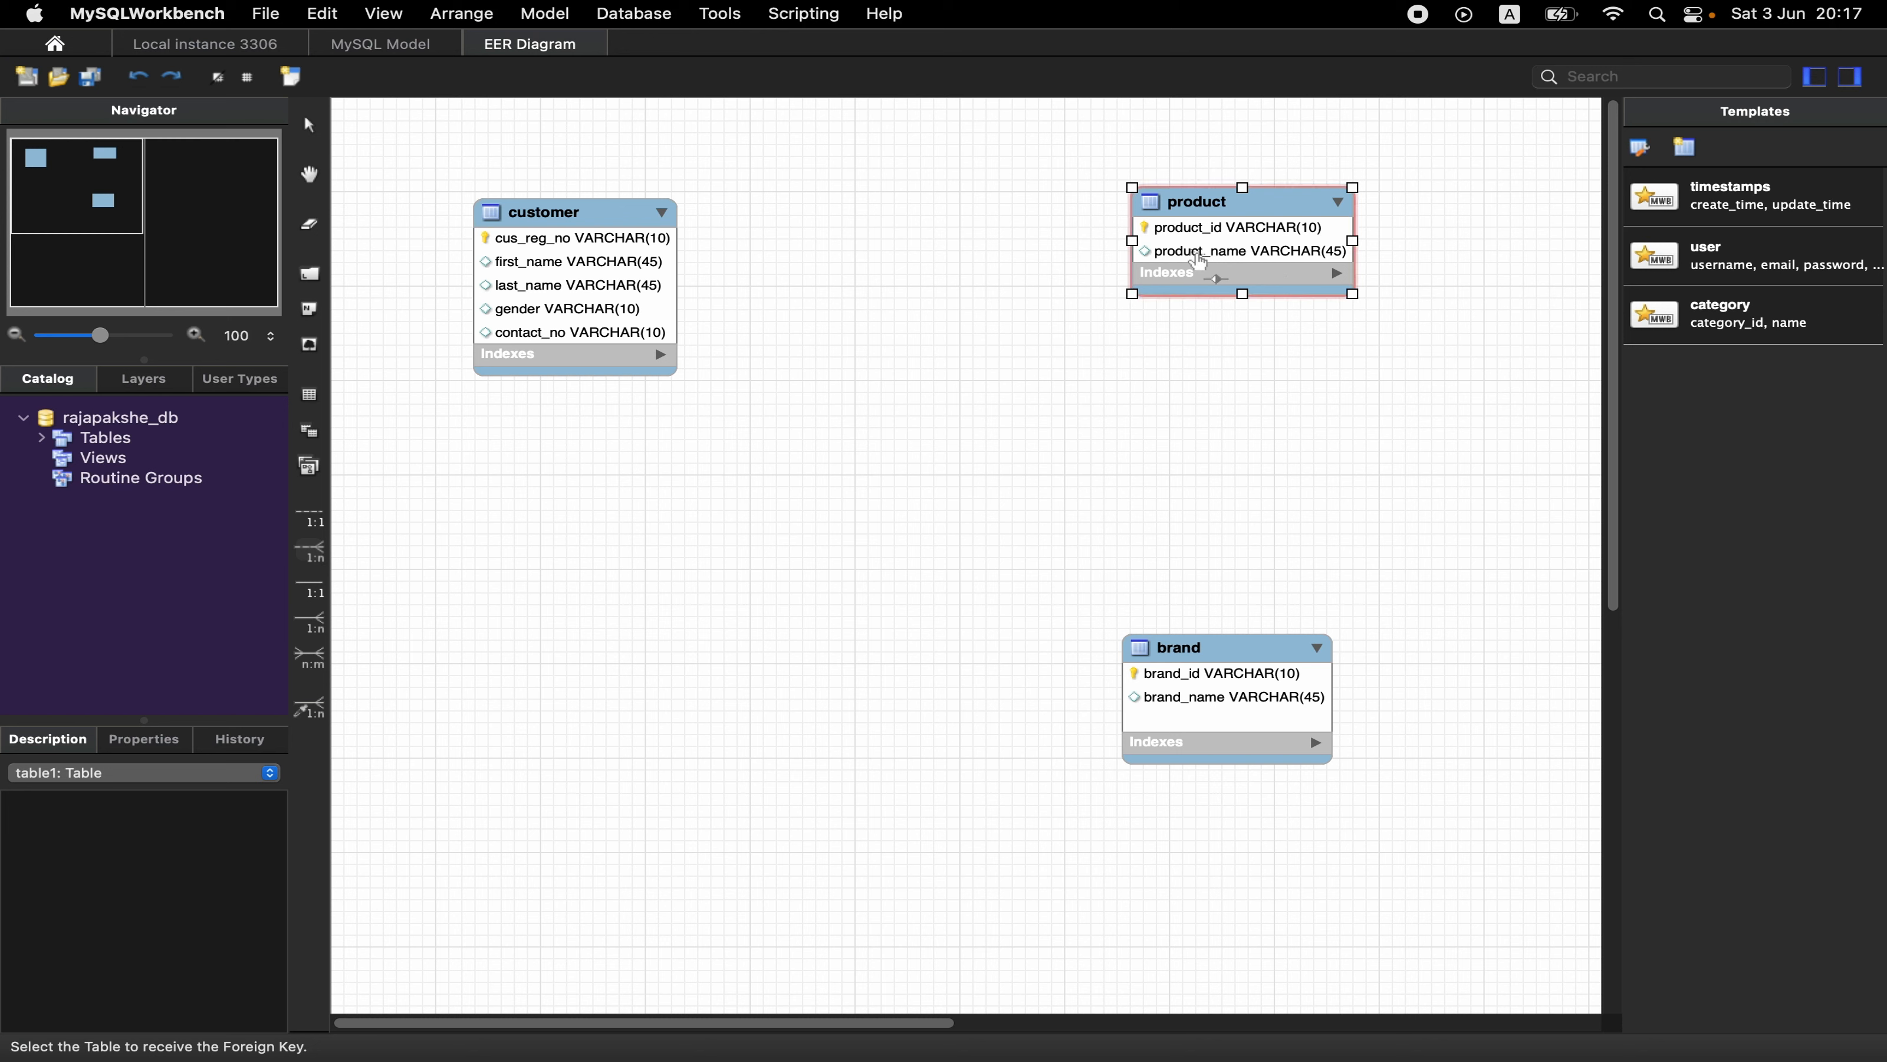
pyautogui.click(1202, 248)
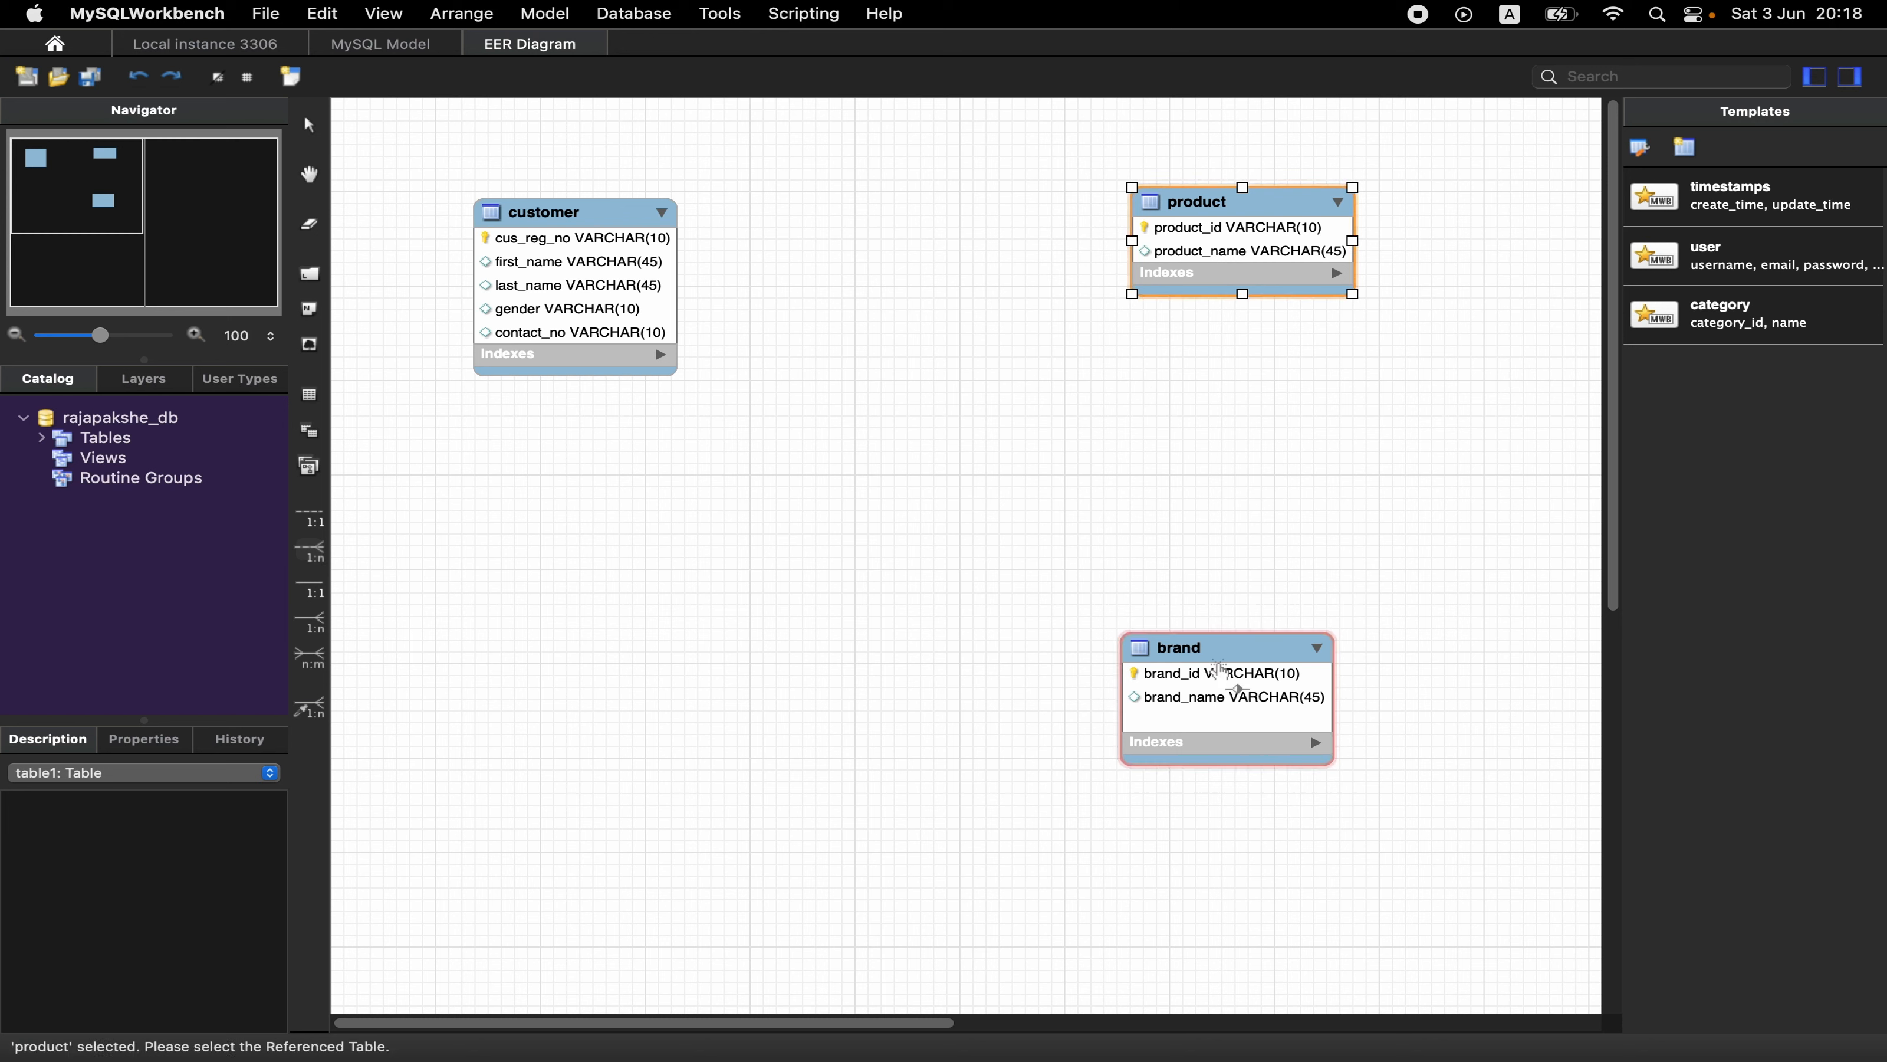
pyautogui.click(1218, 667)
pyautogui.moveTo(1222, 658); pyautogui.dragTo(1243, 782)
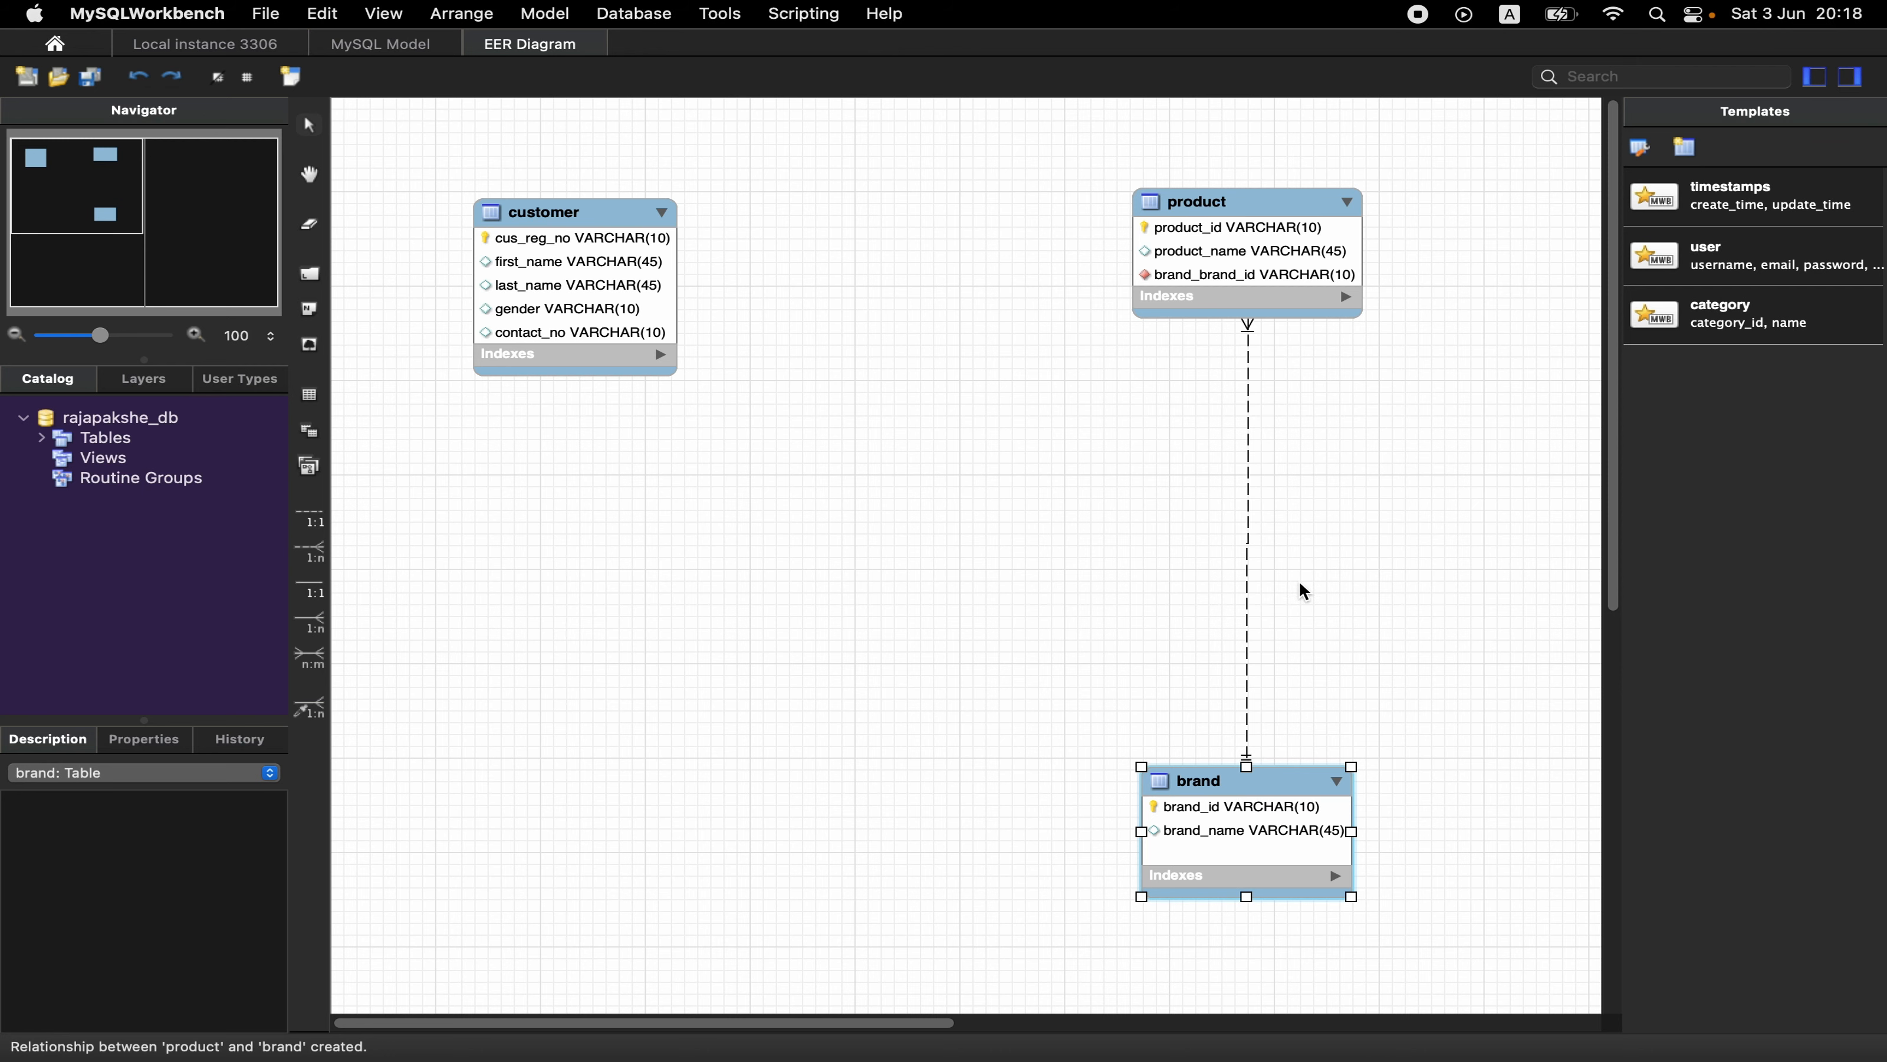
# - Examine the relationship line between product and brand and the foreign key column in product
pyautogui.press('super+=')
pyautogui.hscroll(5, 1302, 587)
pyautogui.scroll(-1, 1301, 587)
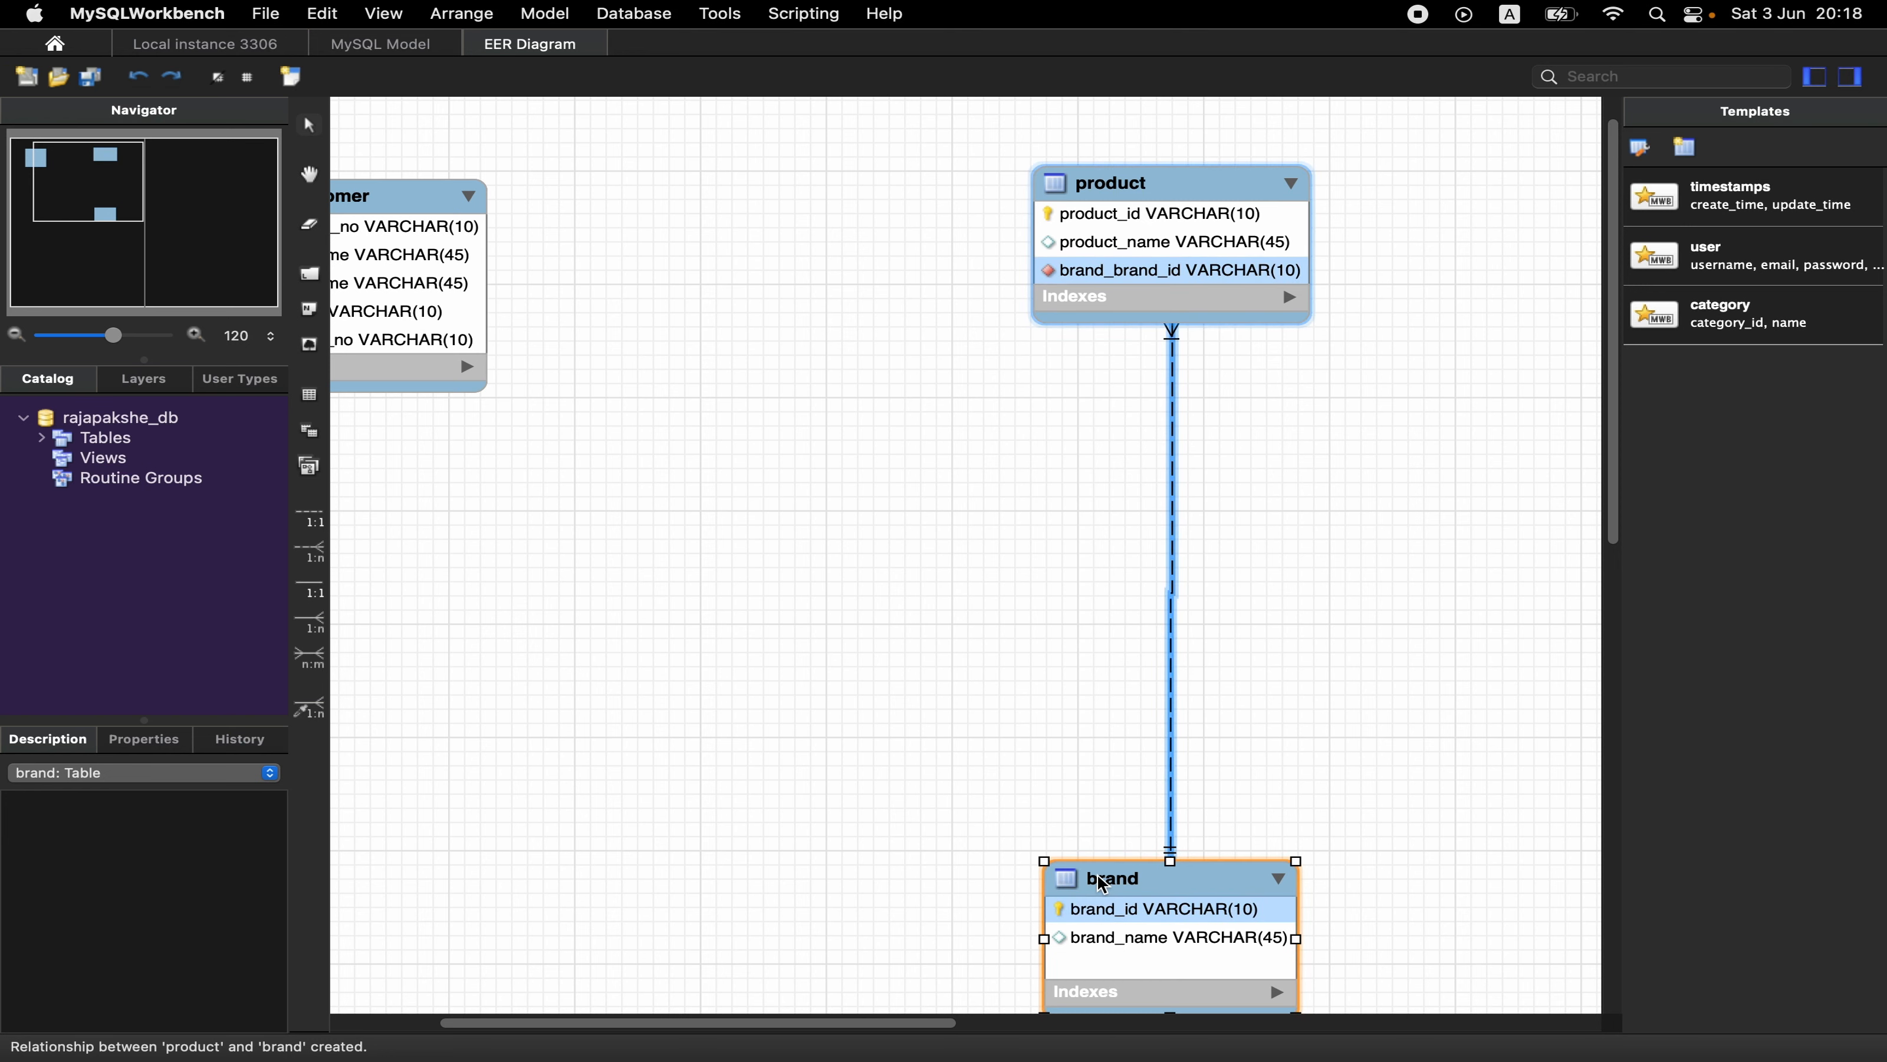
pyautogui.scroll(-2, 1011, 616)
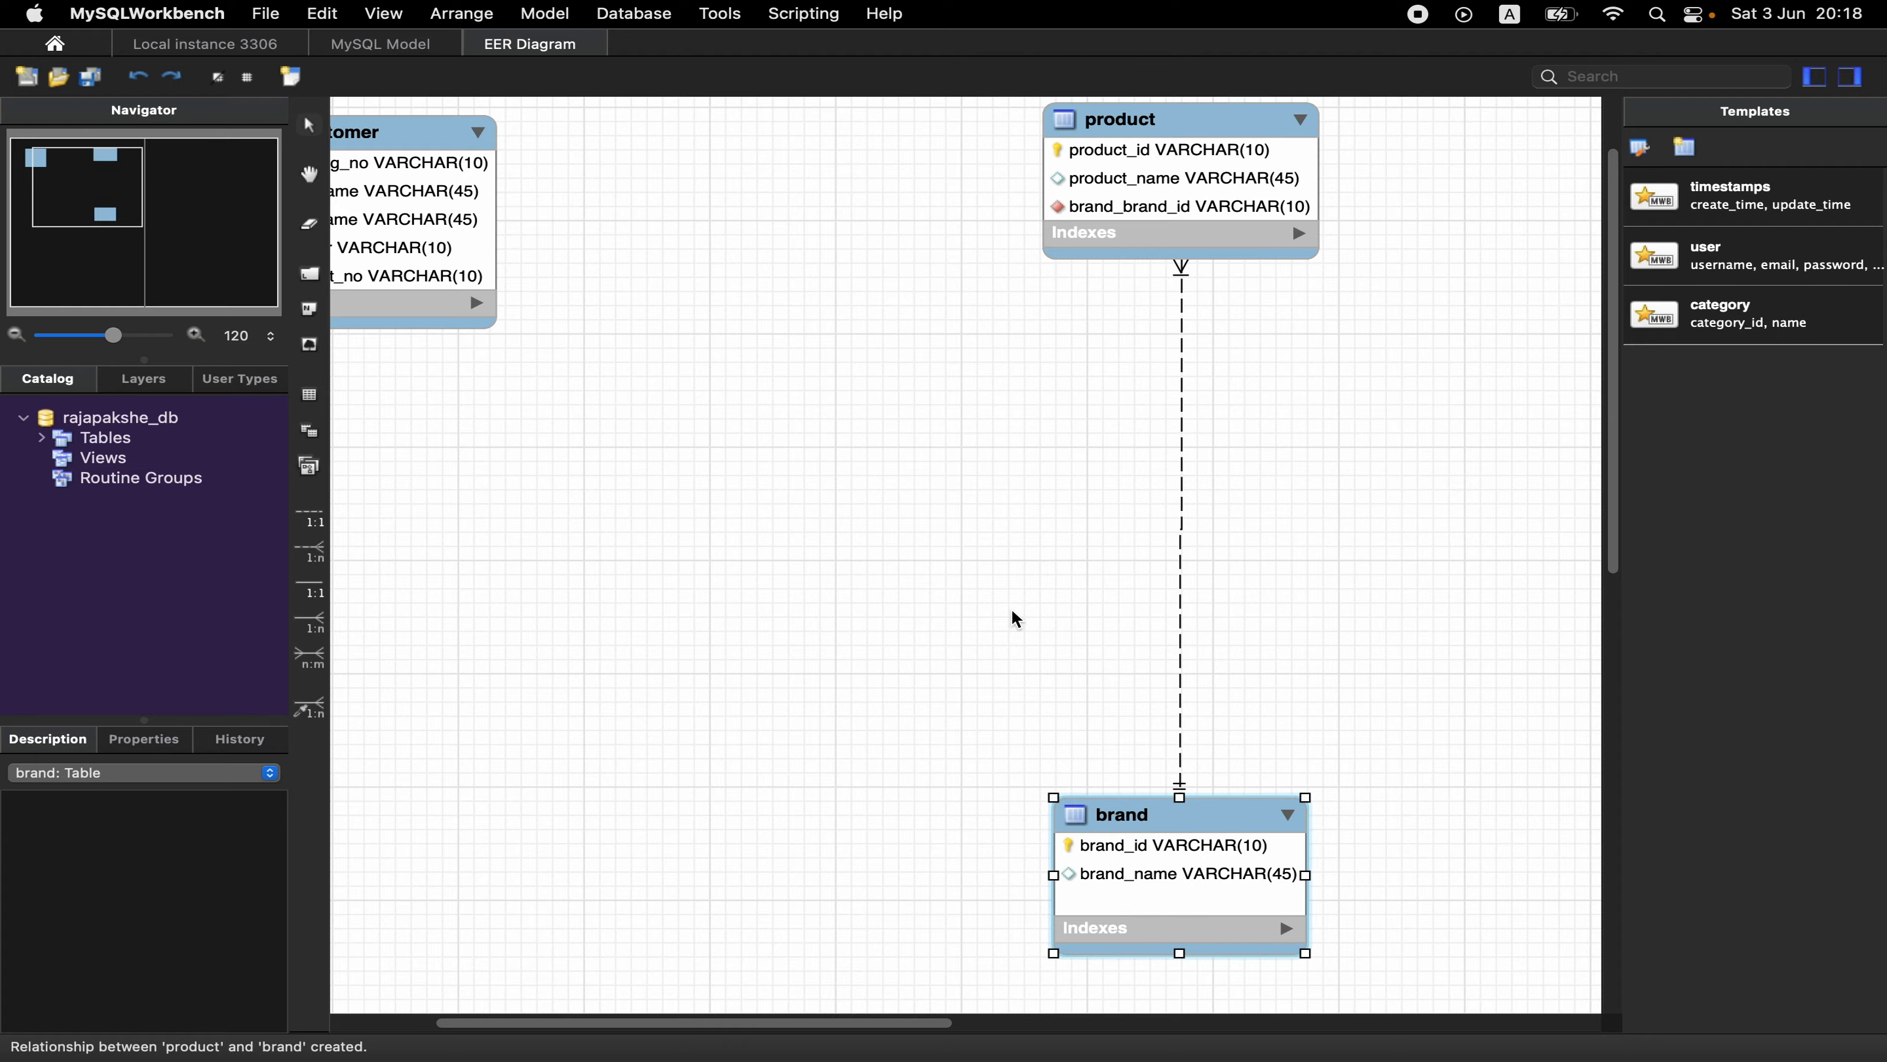
pyautogui.press('super+minus')
pyautogui.press('super+minus')
pyautogui.hscroll(-5, 1012, 610)
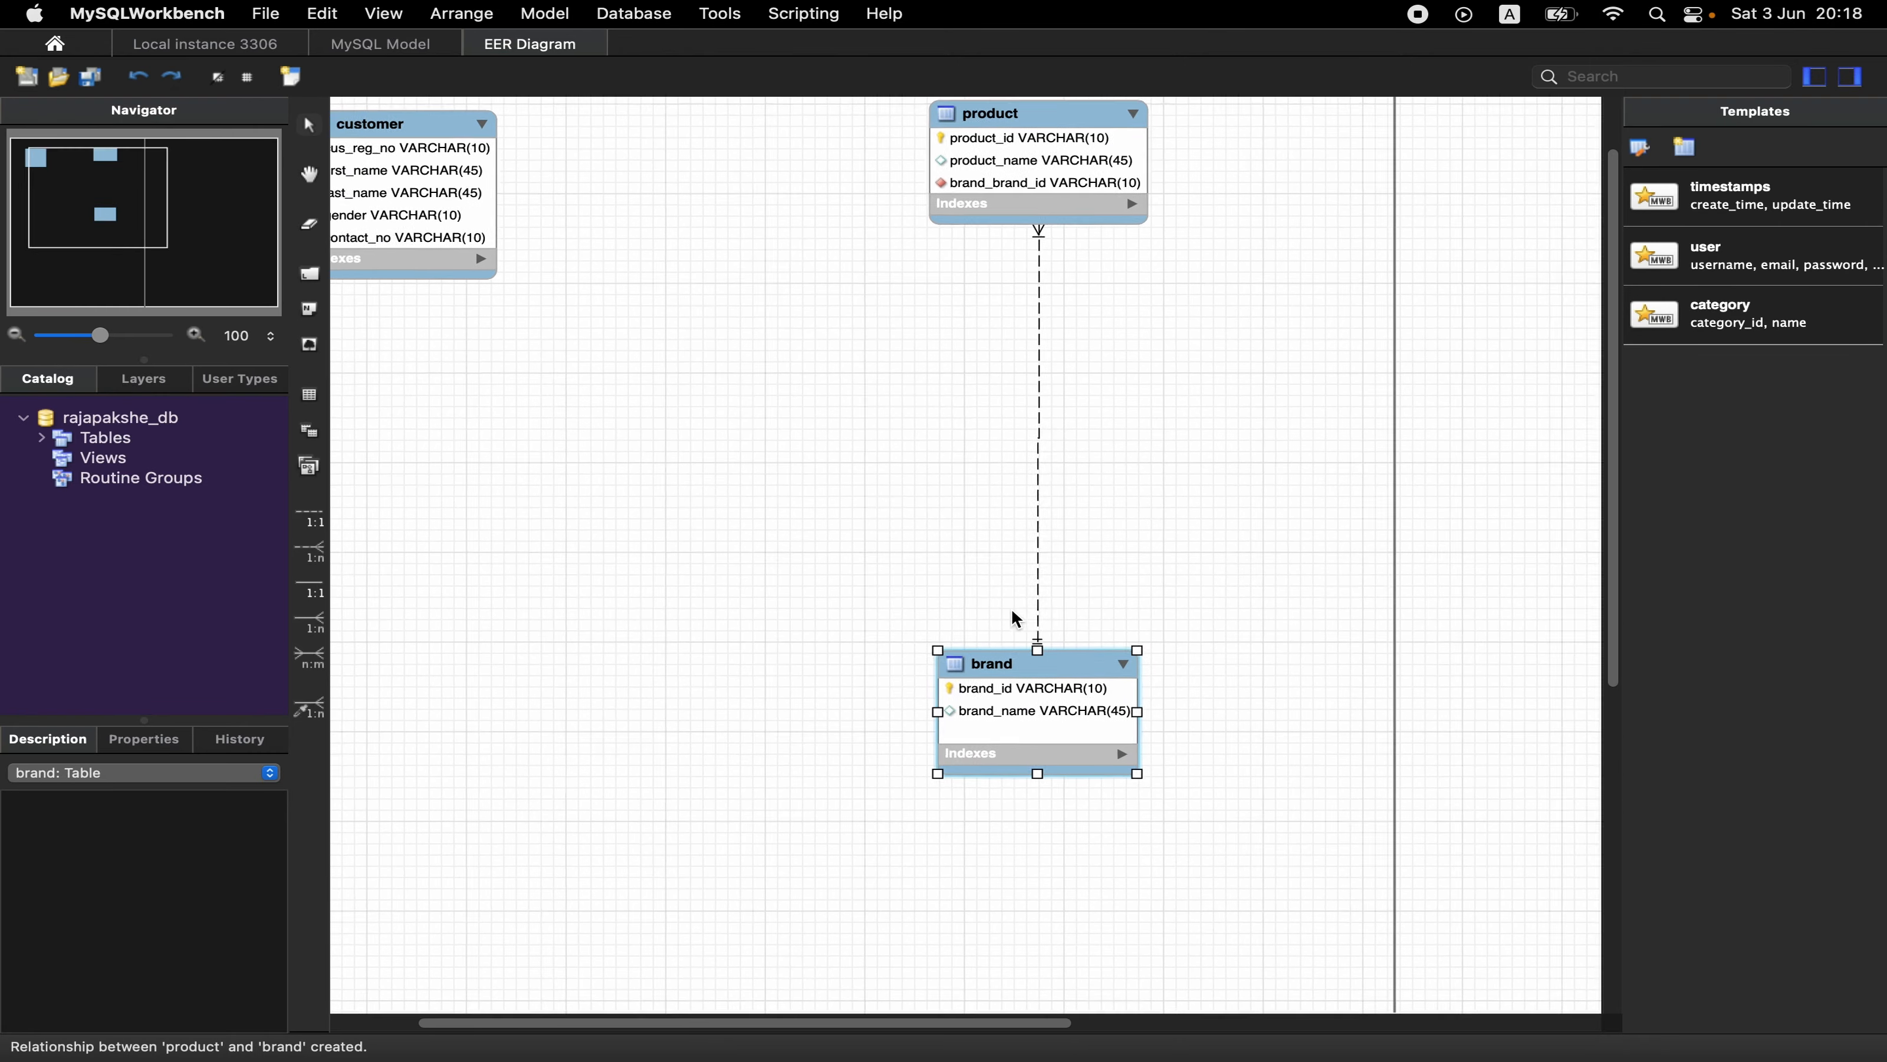
pyautogui.scroll(2, 1012, 610)
# - Switch to the question sheet in Preview and highlight the sentence in question 03 about customers buying as many items as they like
pyautogui.hotkey('ctrl', 'Left')
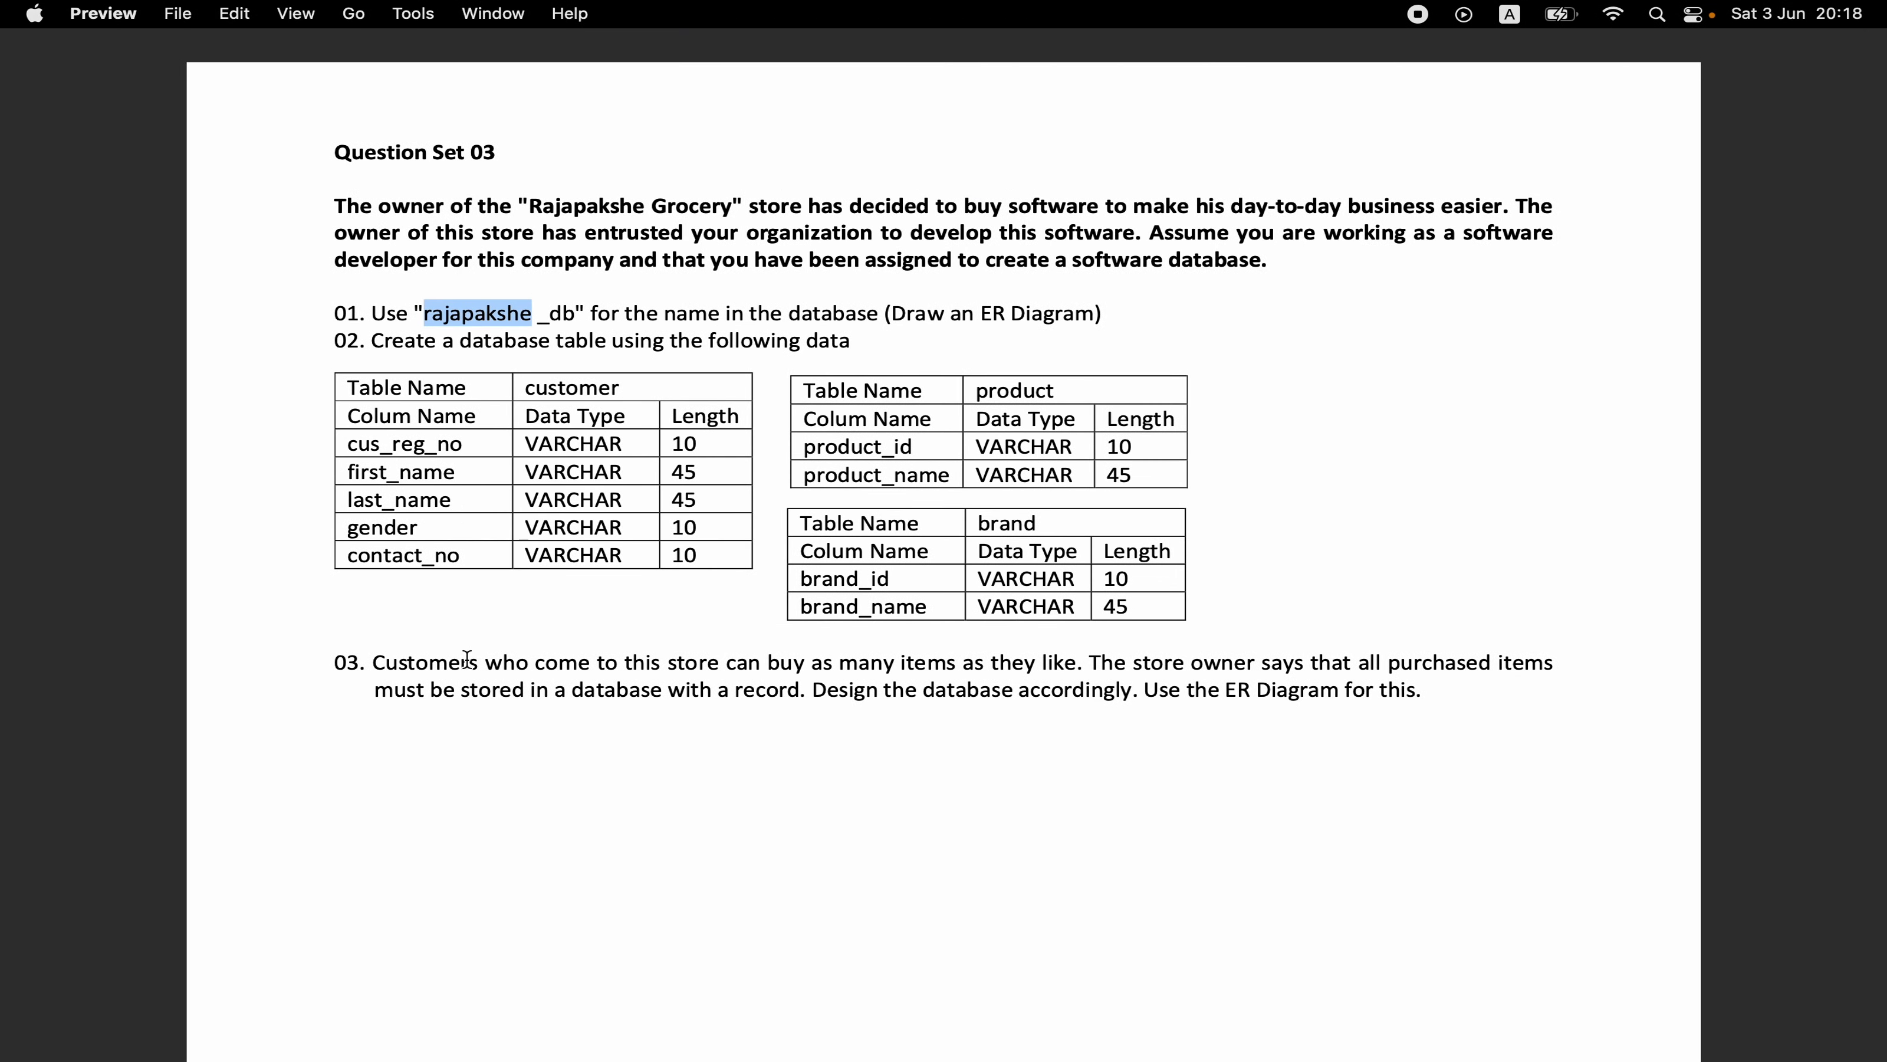
pyautogui.moveTo(383, 665); pyautogui.dragTo(374, 668)
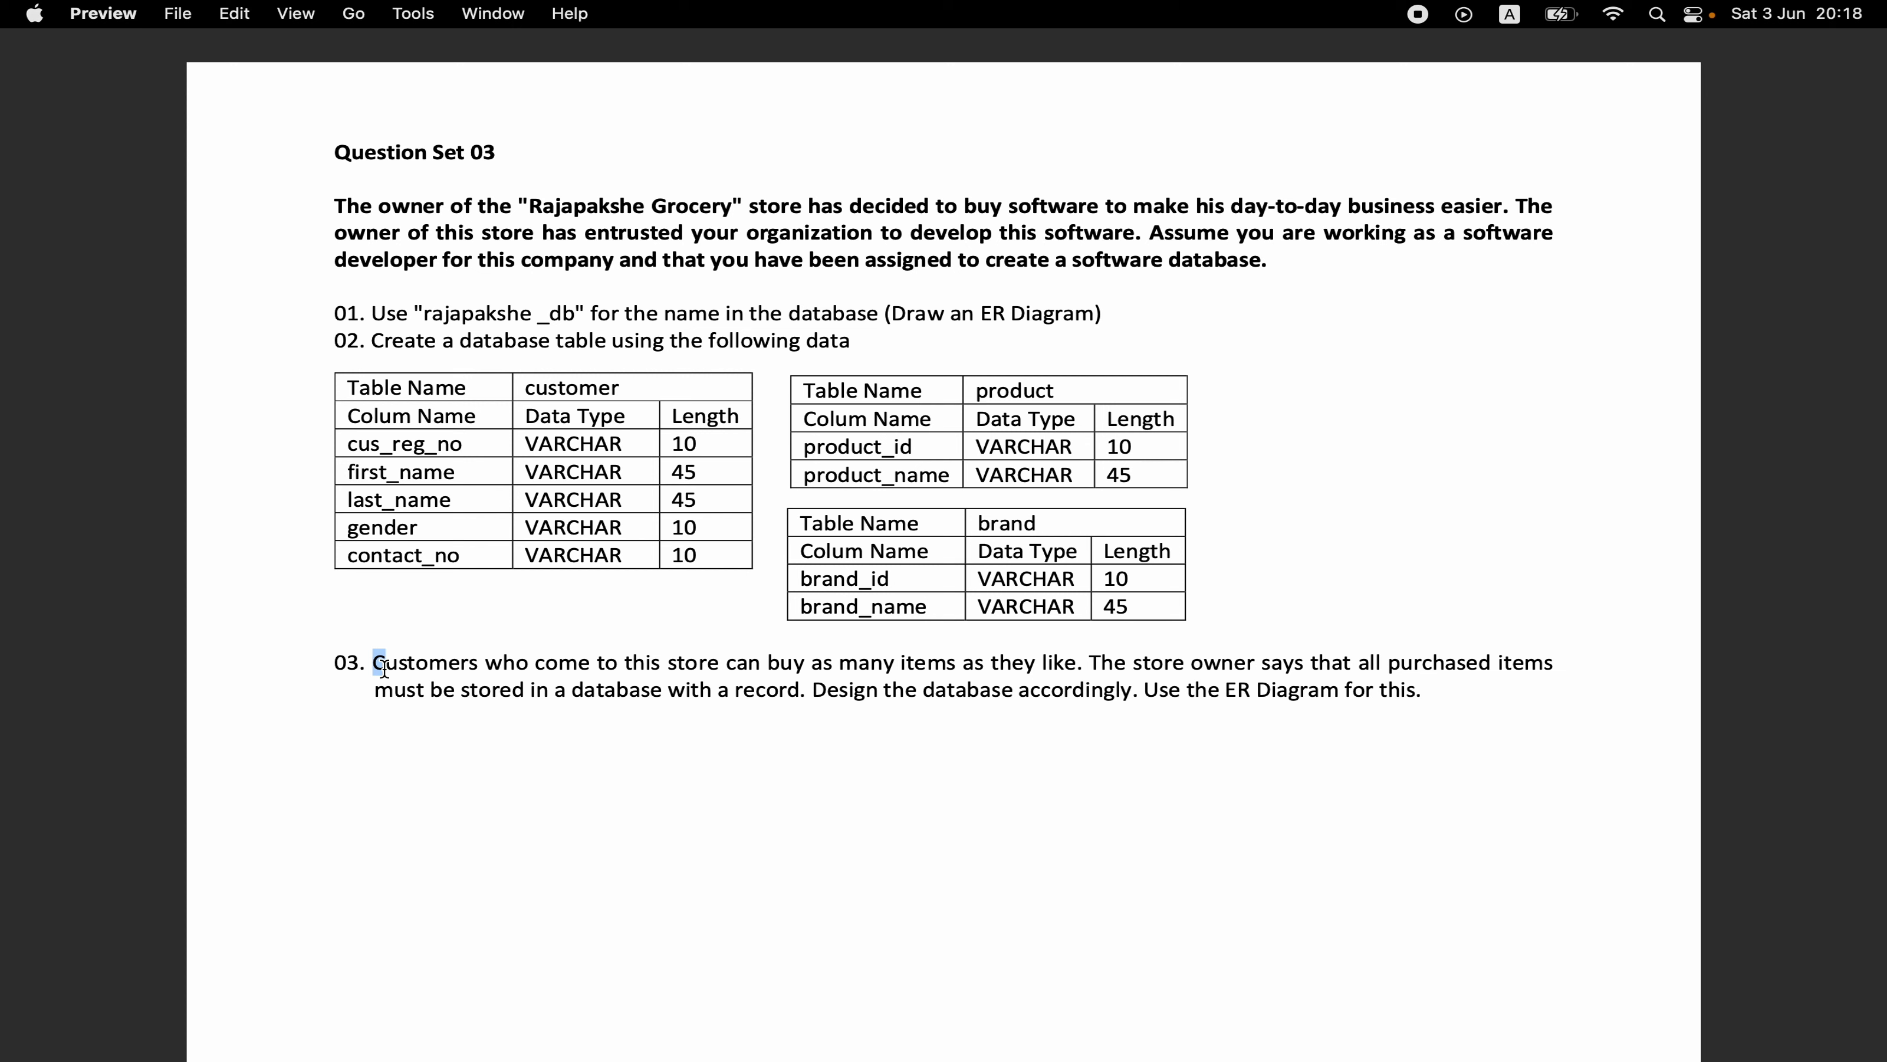
pyautogui.moveTo(374, 664); pyautogui.dragTo(1070, 652)
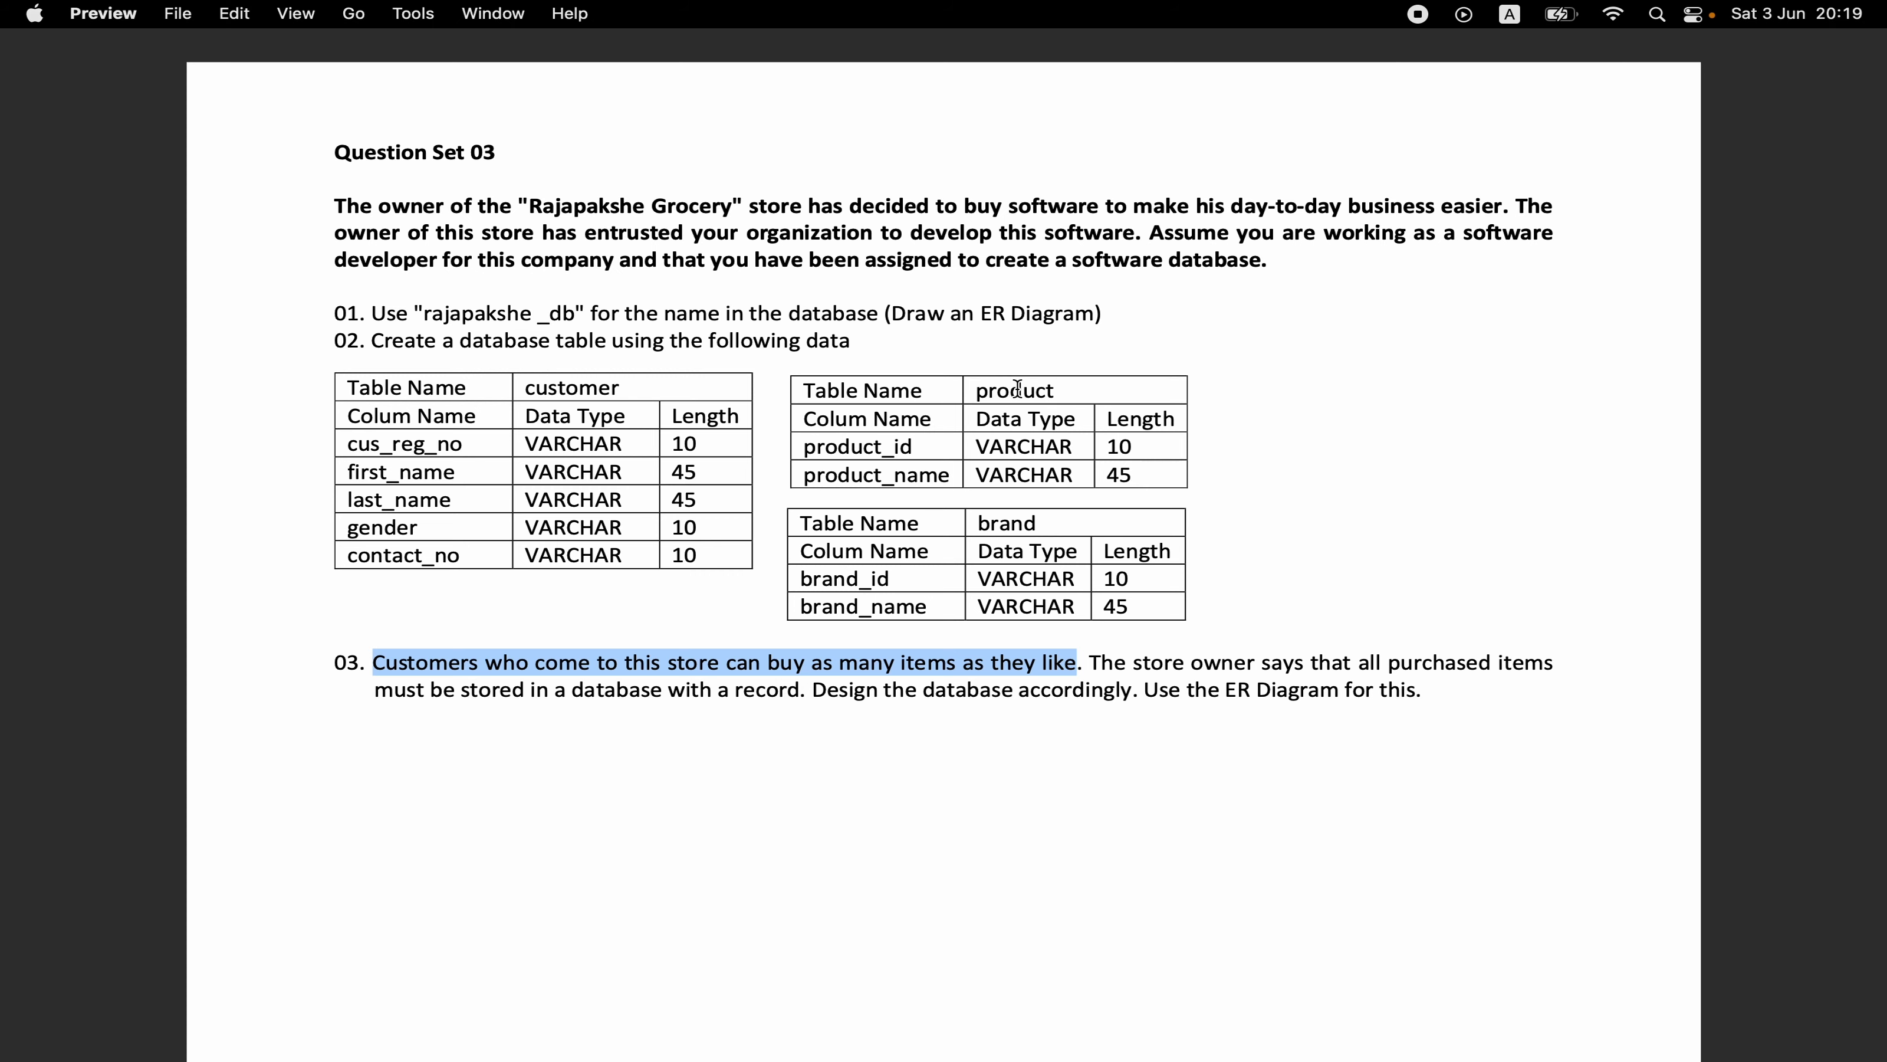
# - Switch back to MySQL Workbench, create an n:m relationship between customer and product, and move the associative table below and between them
pyautogui.hotkey('ctrl', 'Right')
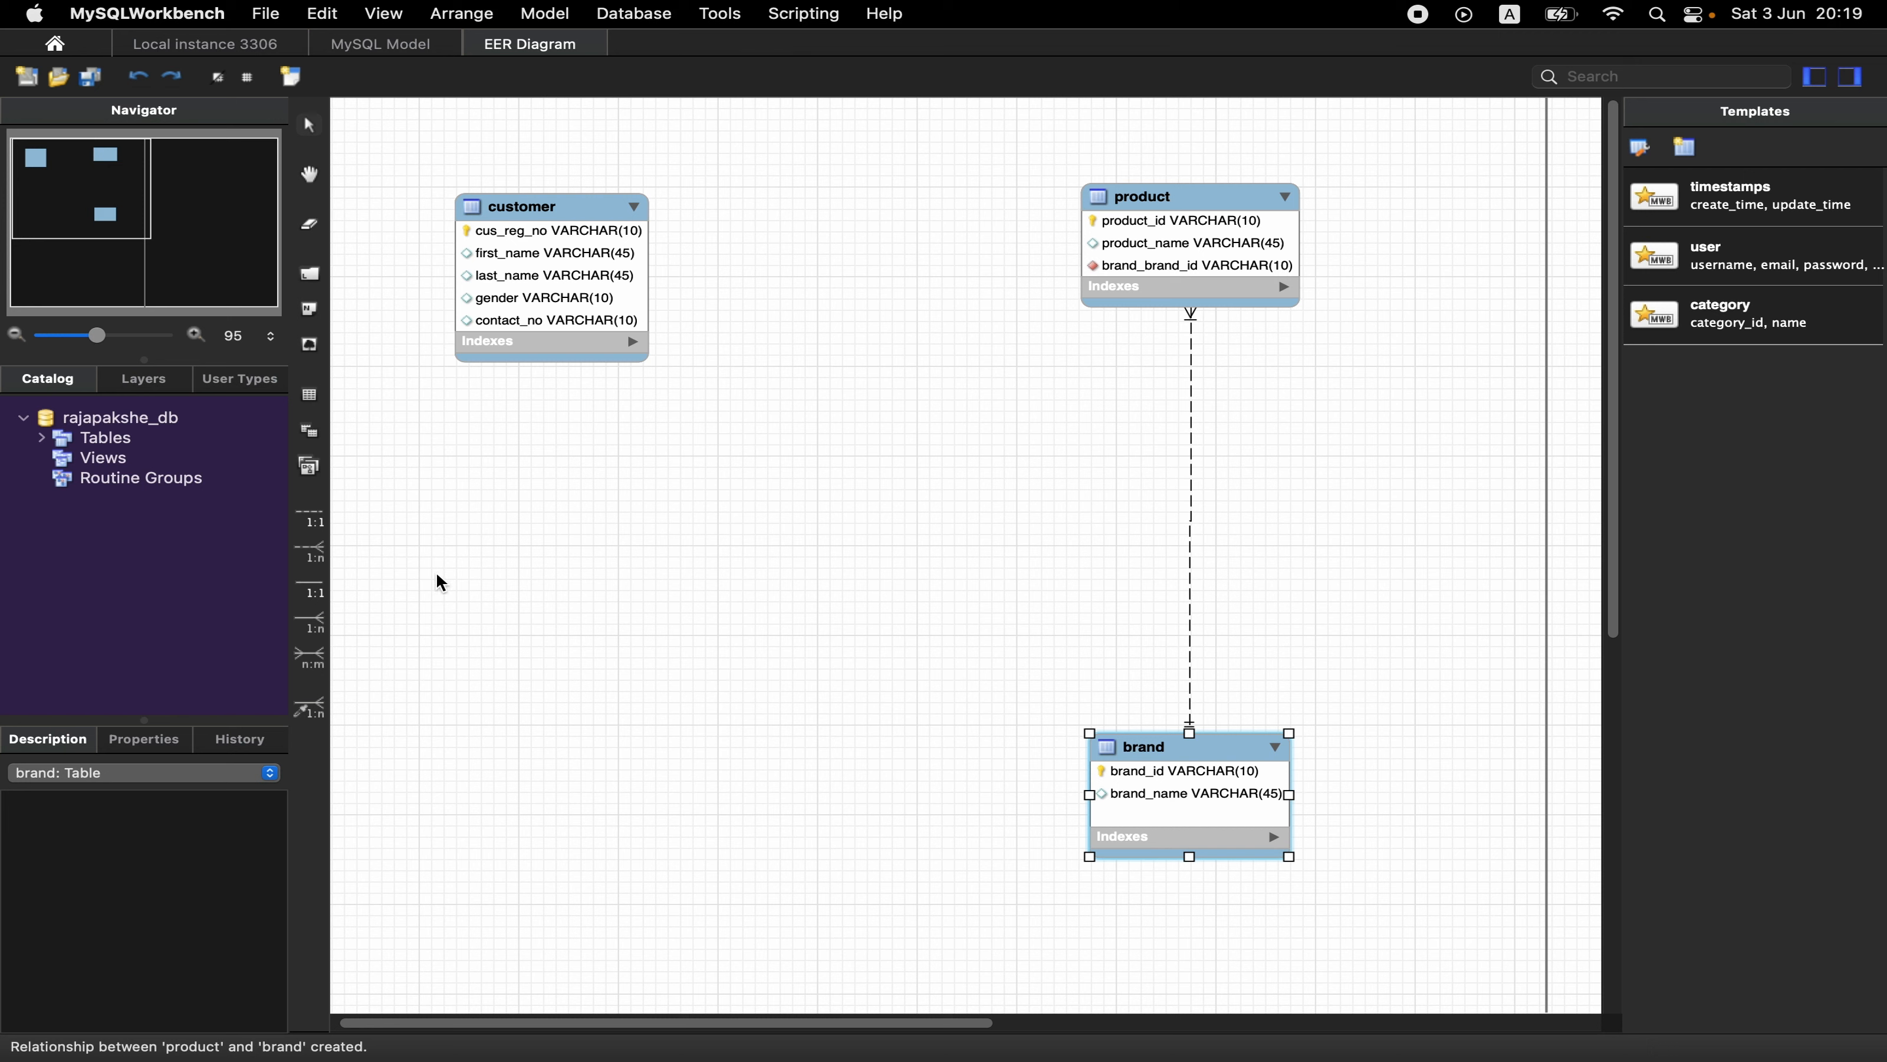
pyautogui.click(311, 669)
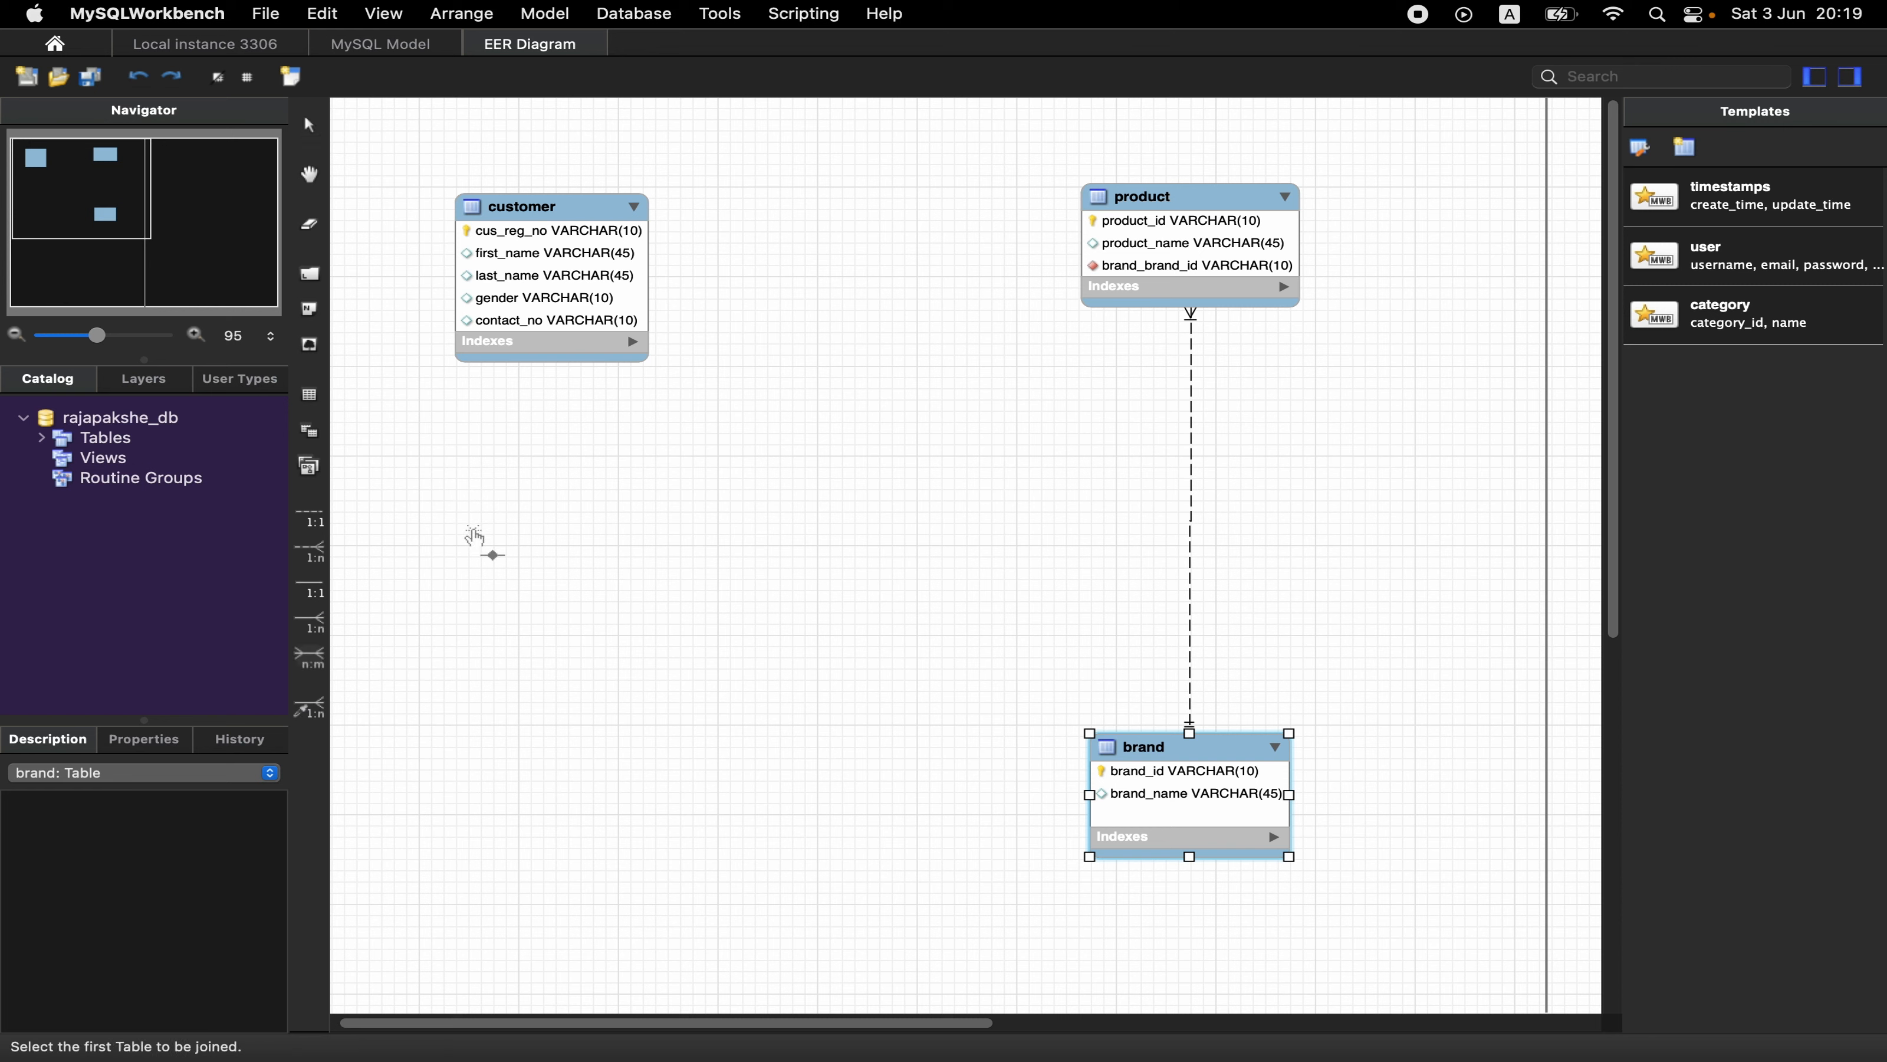
pyautogui.click(602, 265)
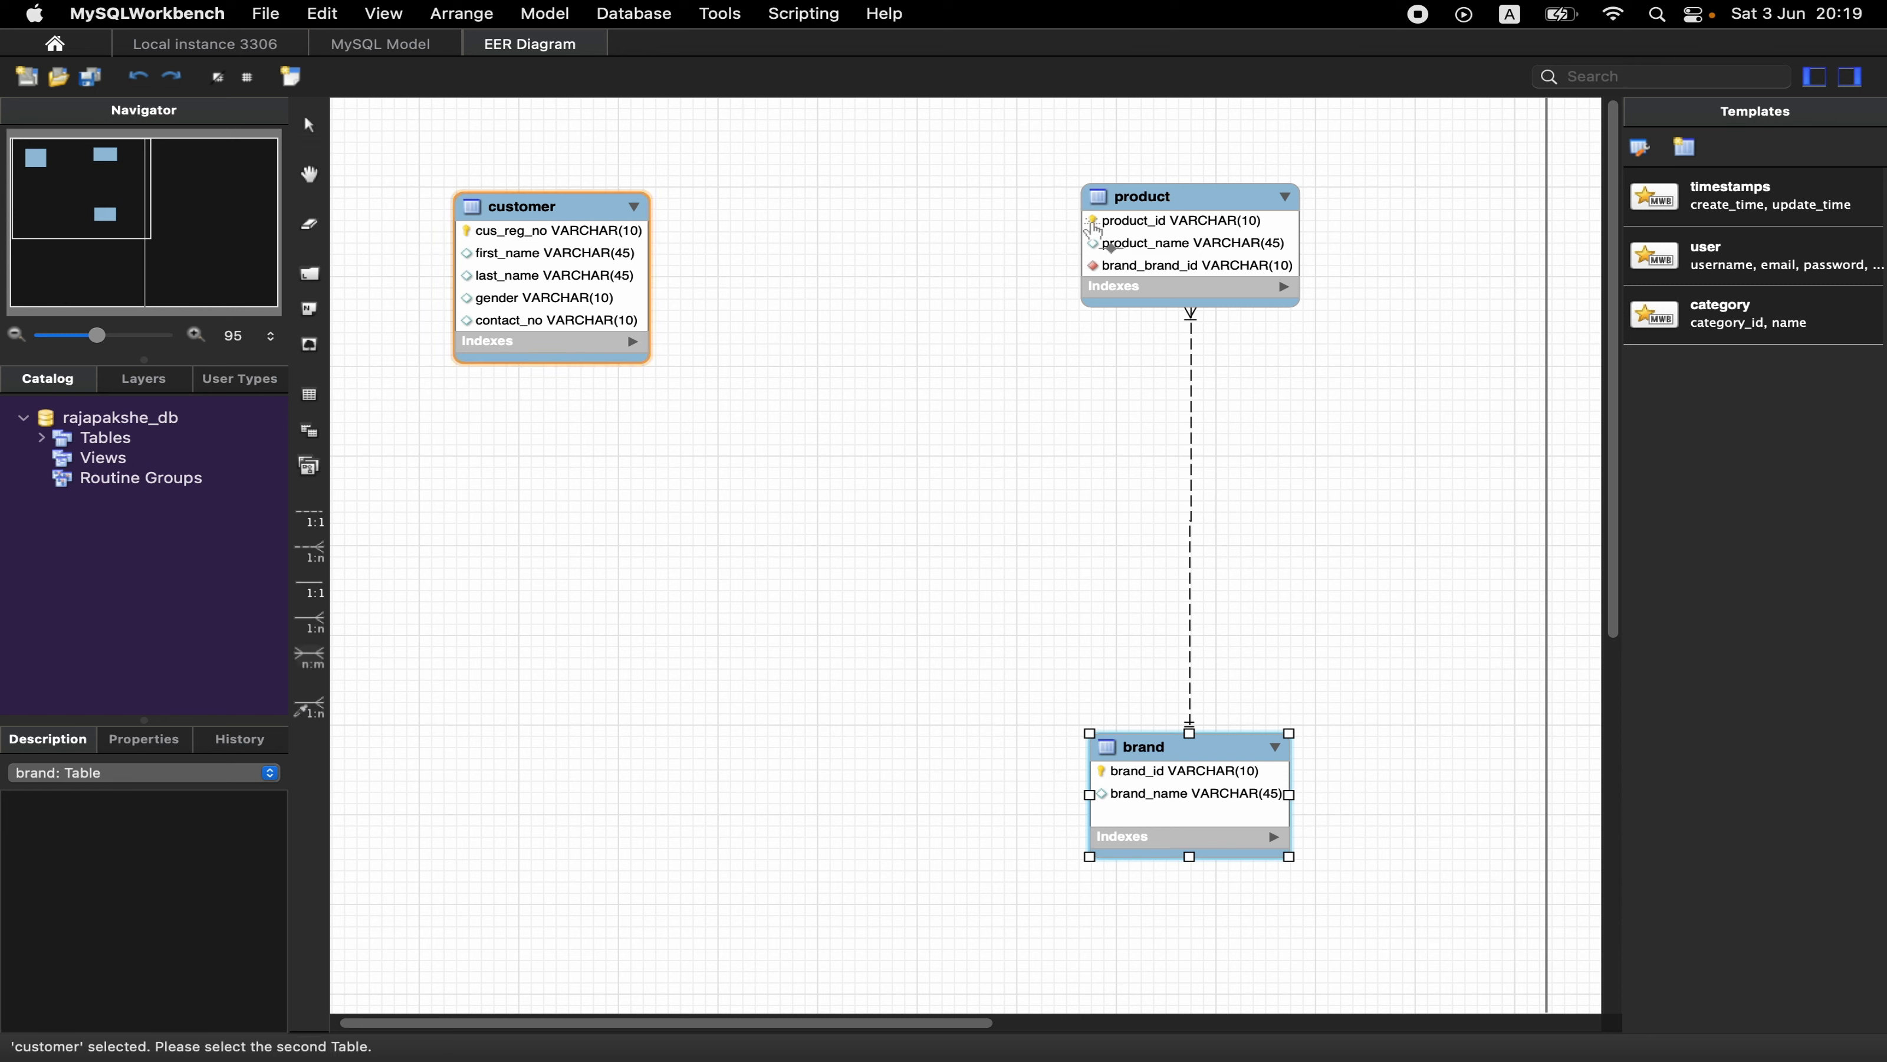
pyautogui.click(1147, 233)
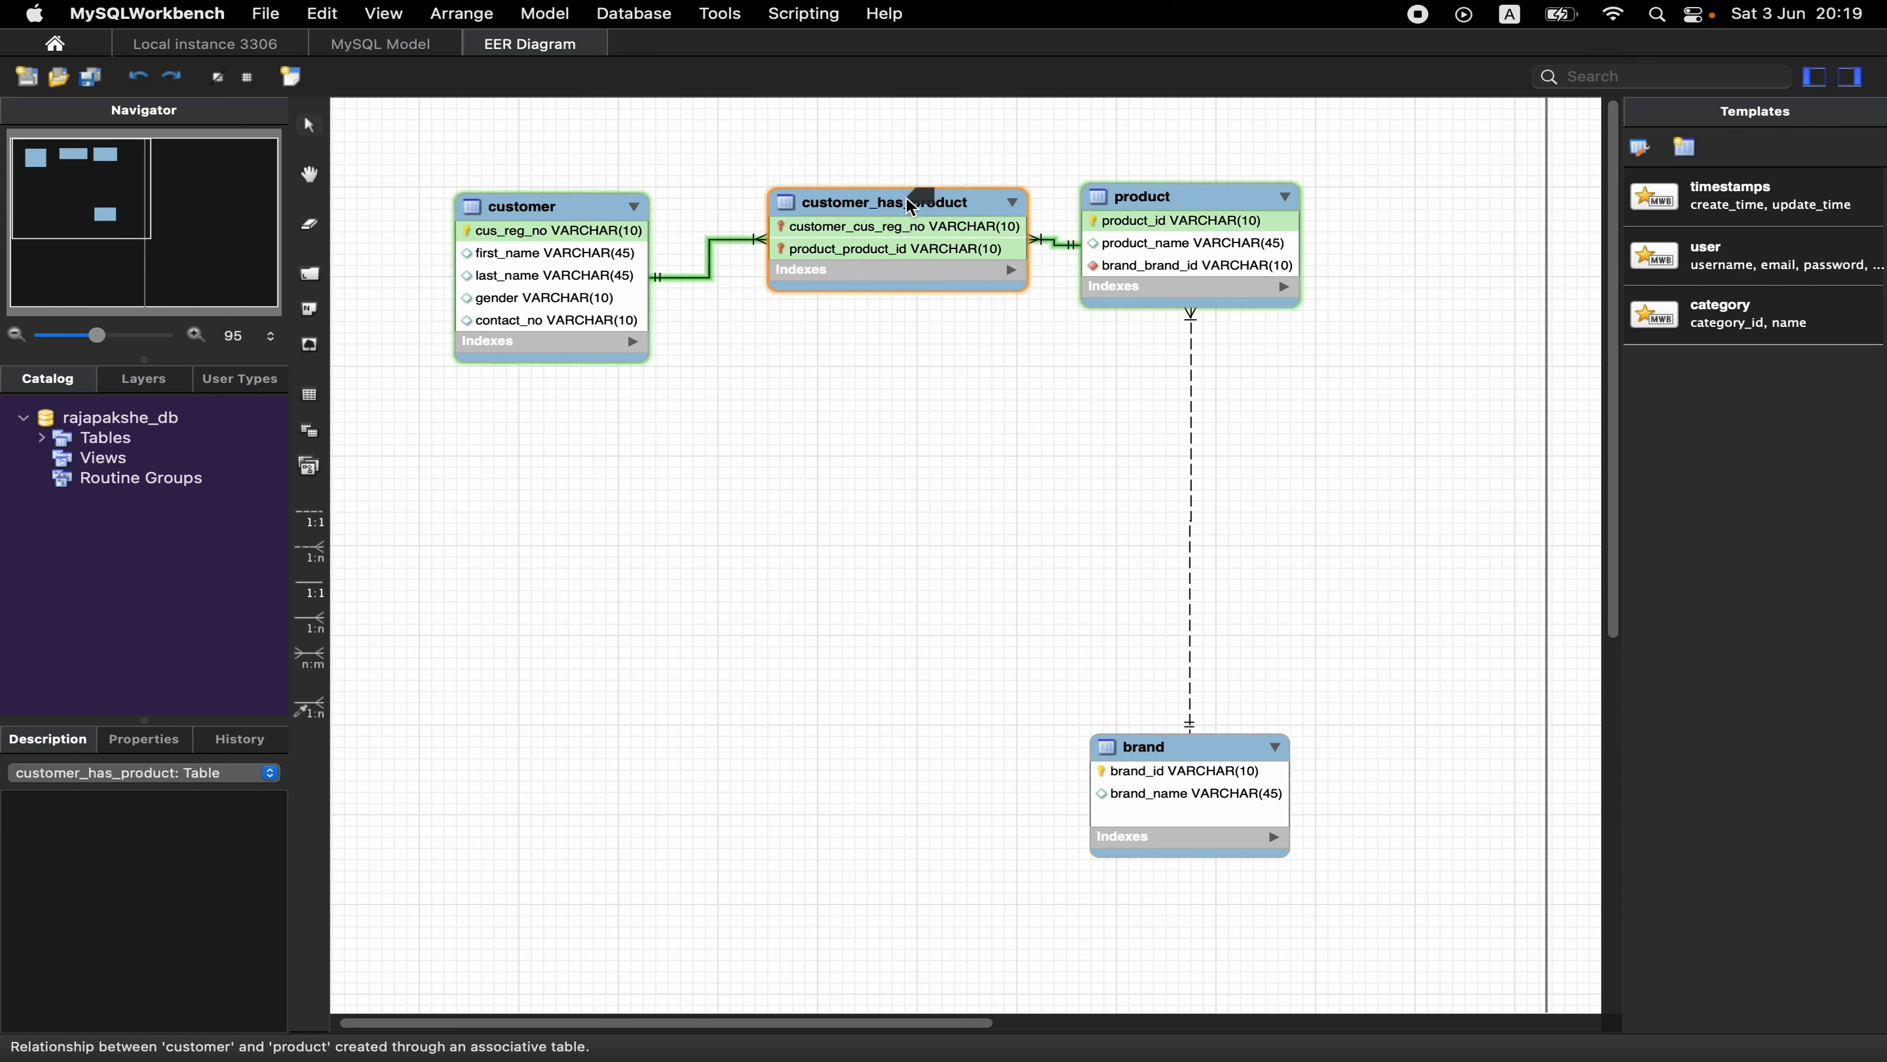
pyautogui.moveTo(908, 201); pyautogui.dragTo(803, 639)
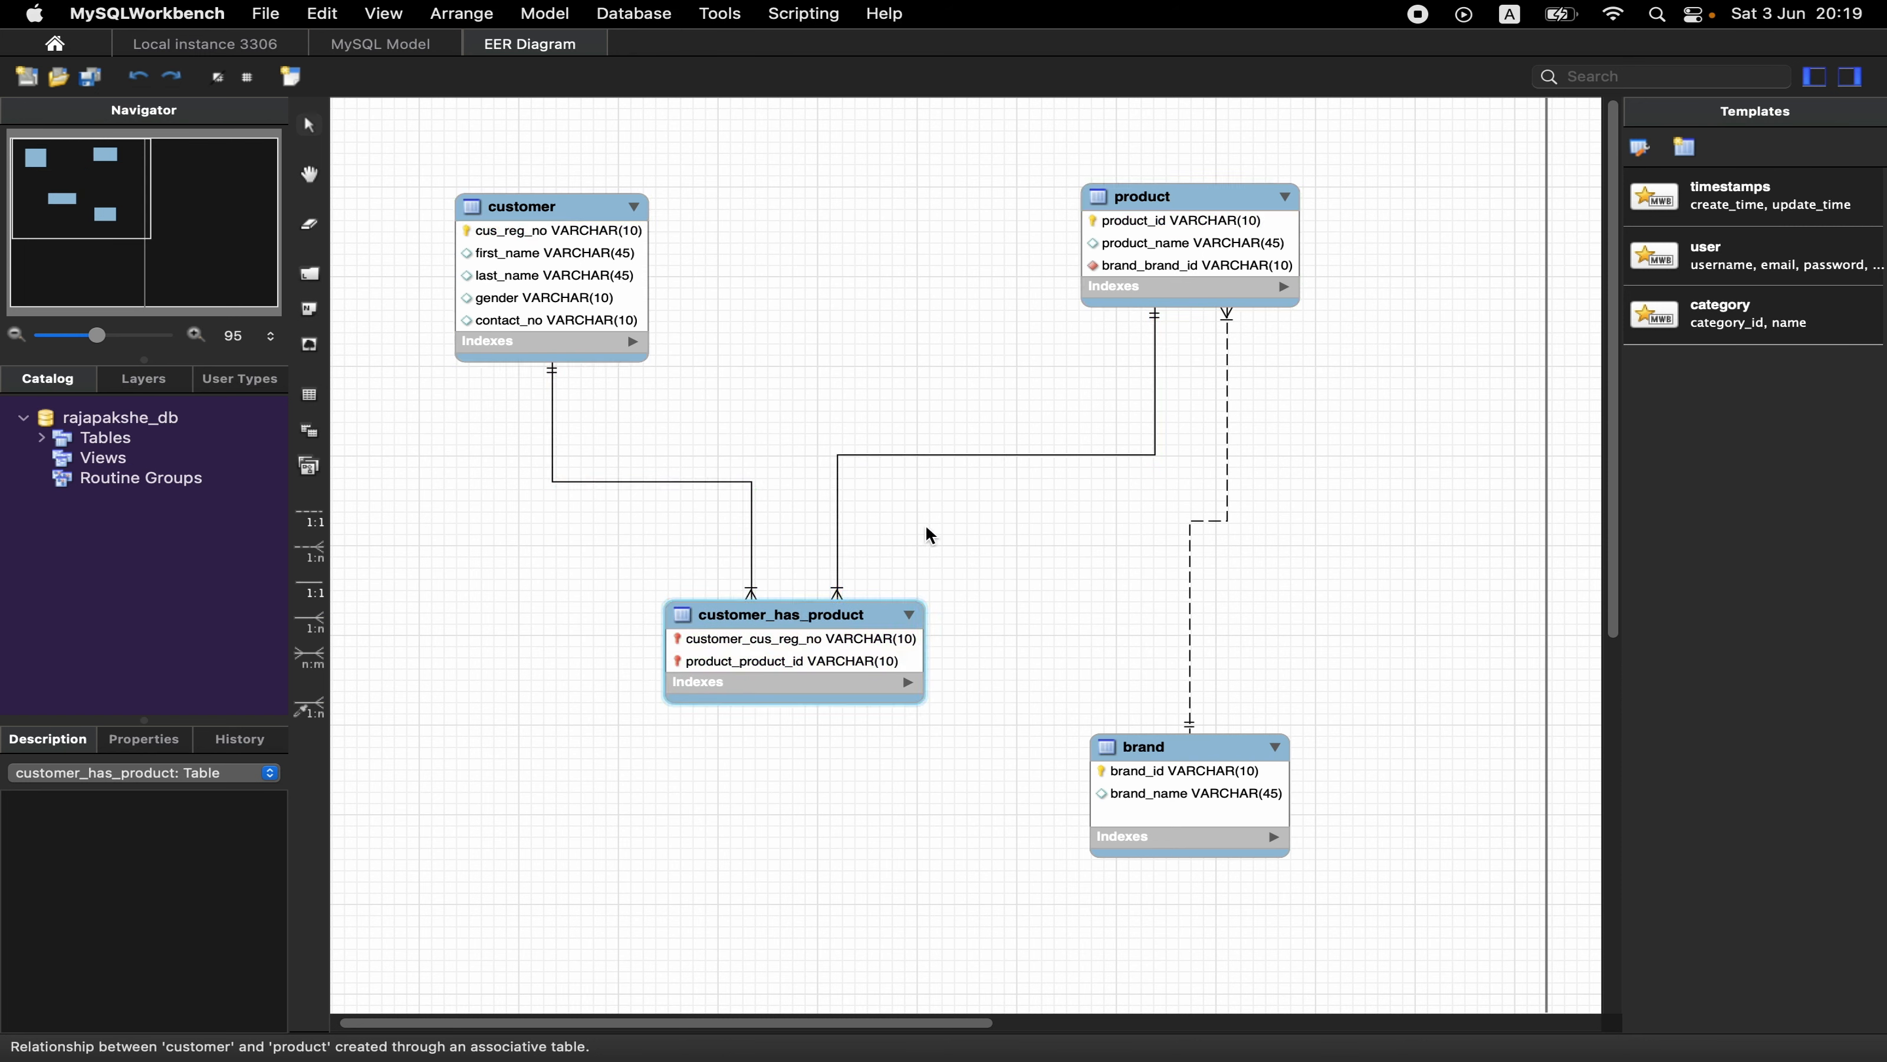
# - Rename the associative table between customer and product as invoice
pyautogui.doubleClick(776, 616)
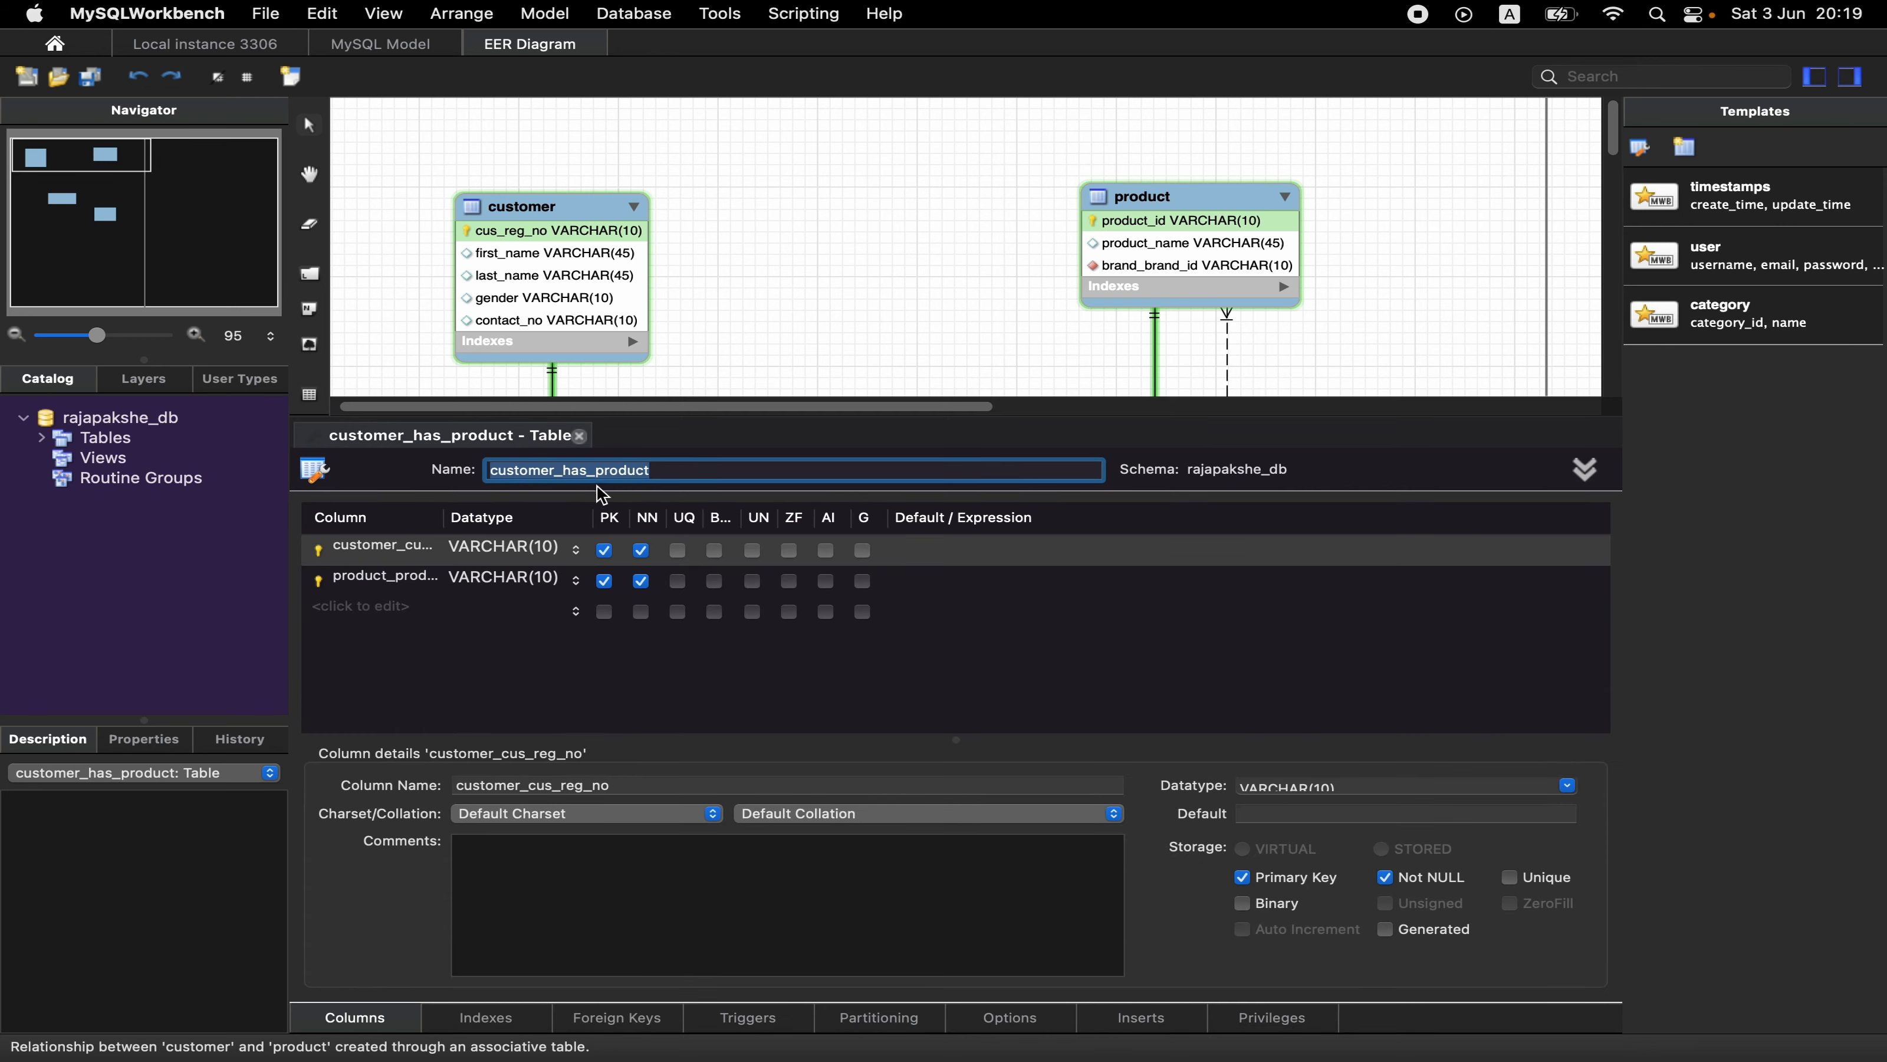
pyautogui.click(691, 470)
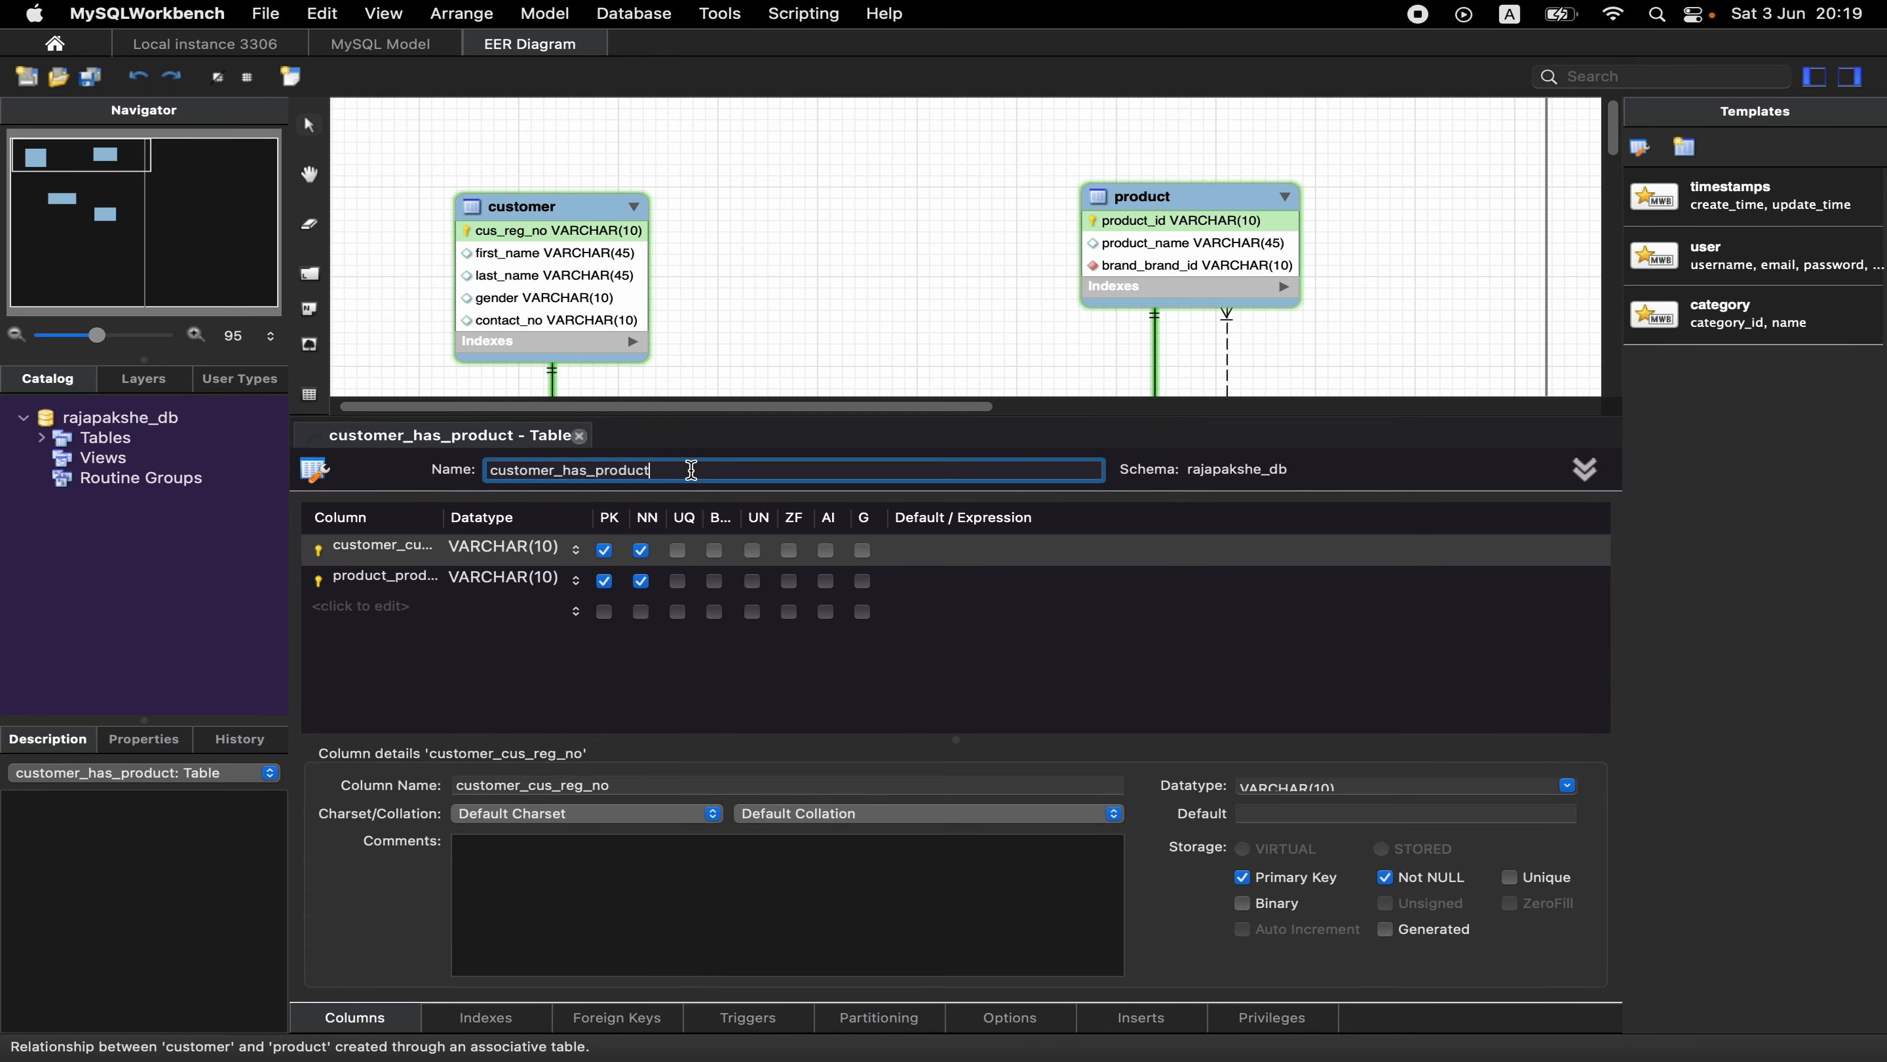
pyautogui.press('super+a')
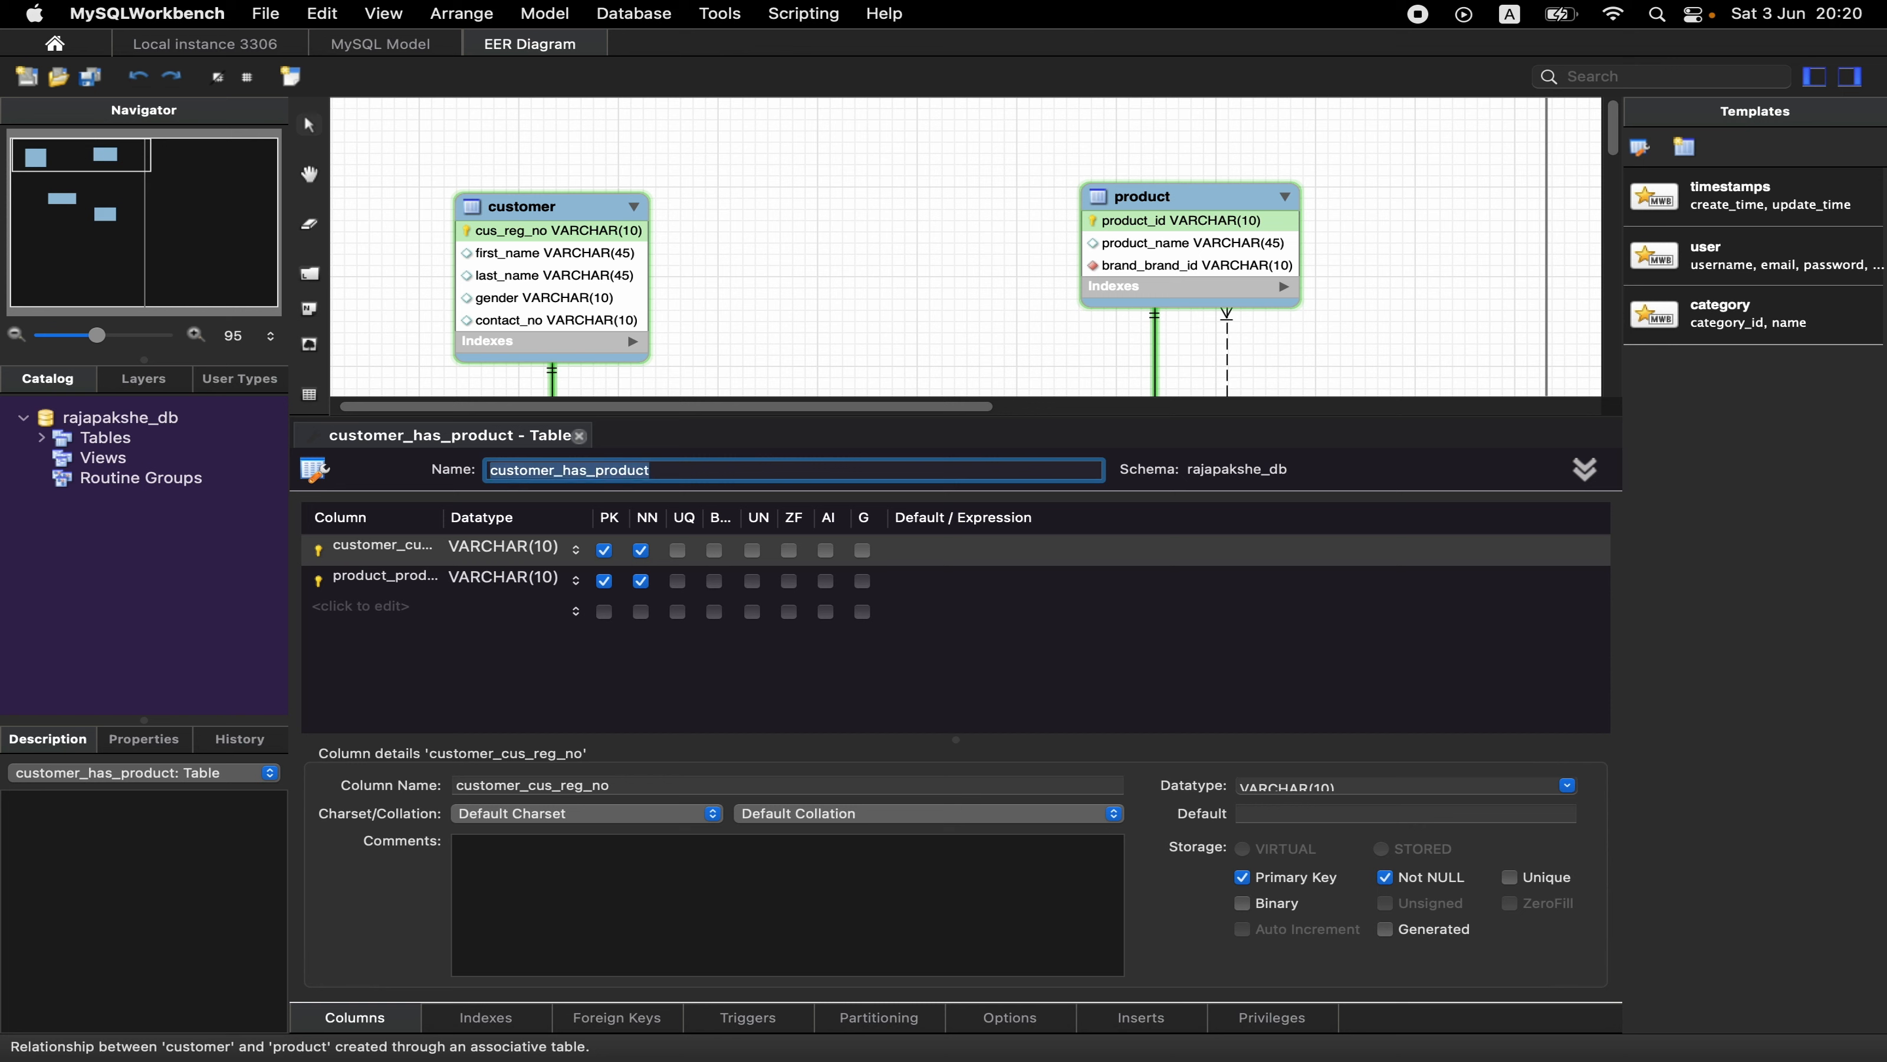
pyautogui.press('BackSpace')
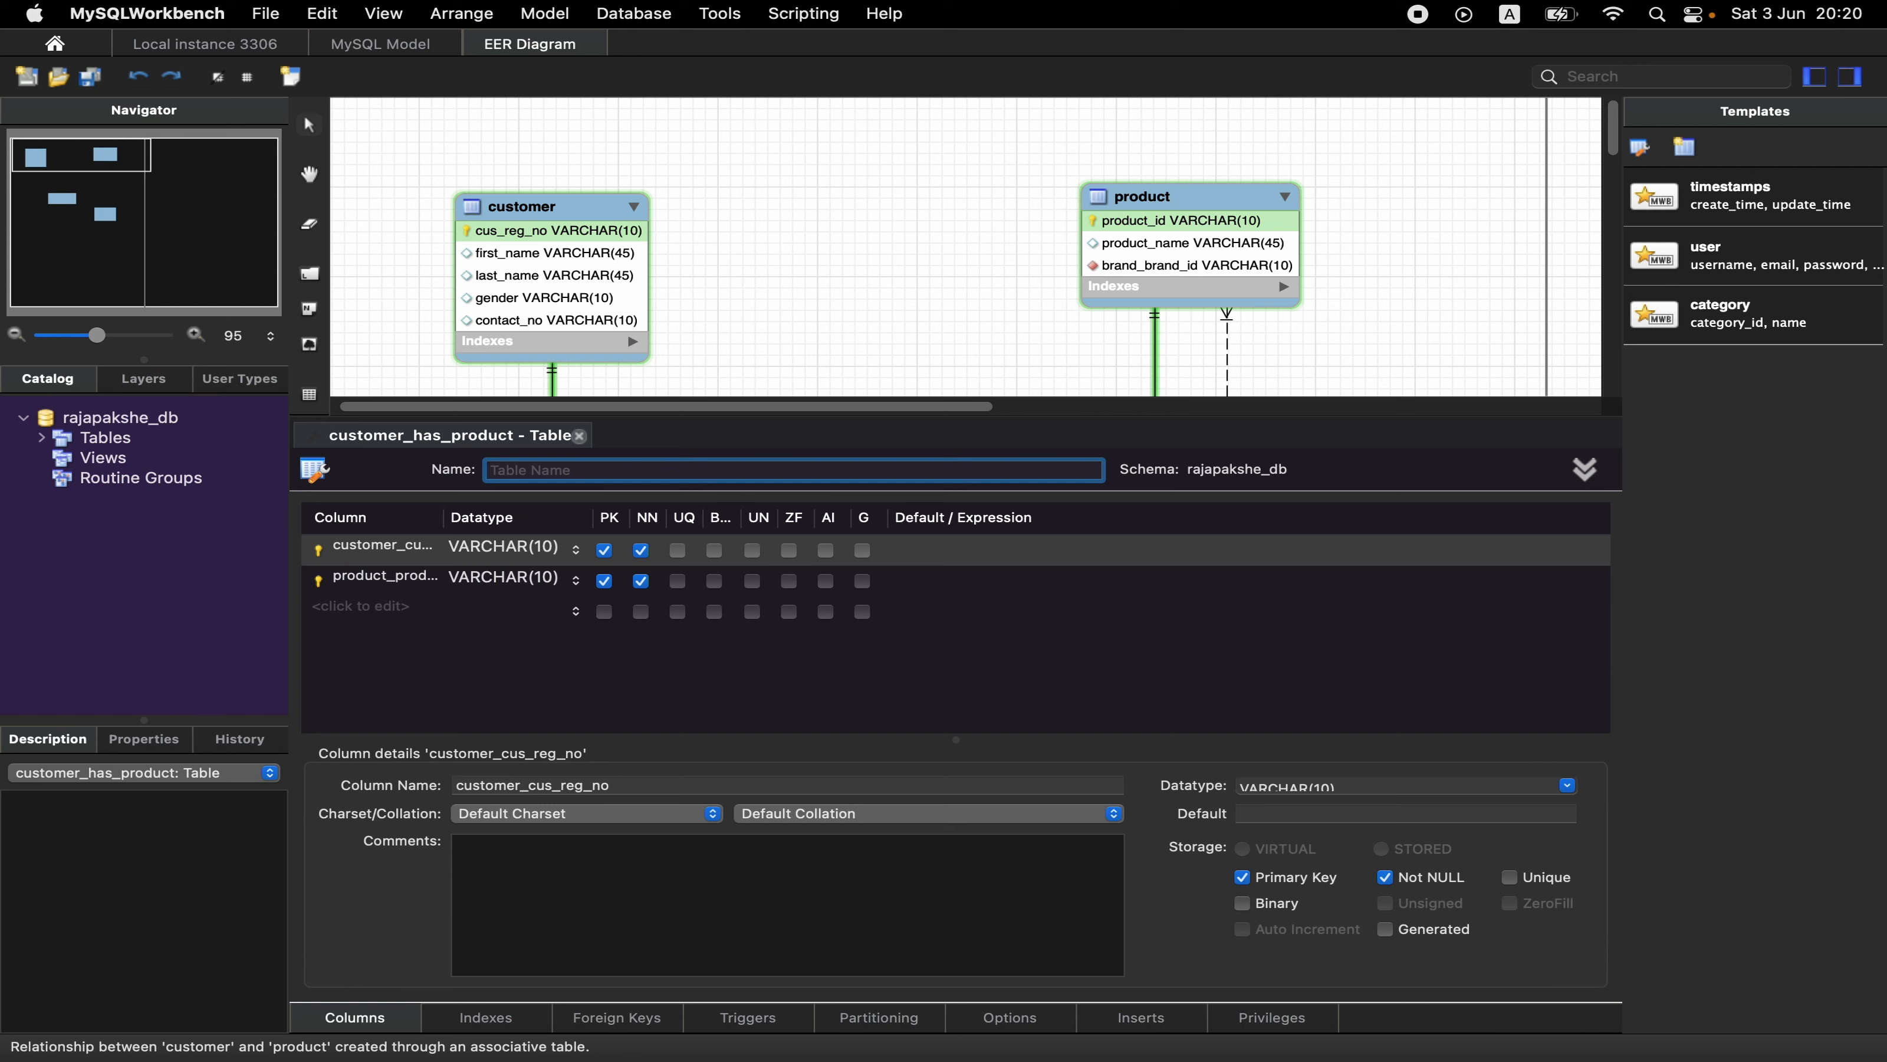
pyautogui.write('invoice')
# - Rename the invoice table's customer key column as cus_reg_no
pyautogui.doubleClick(403, 551)
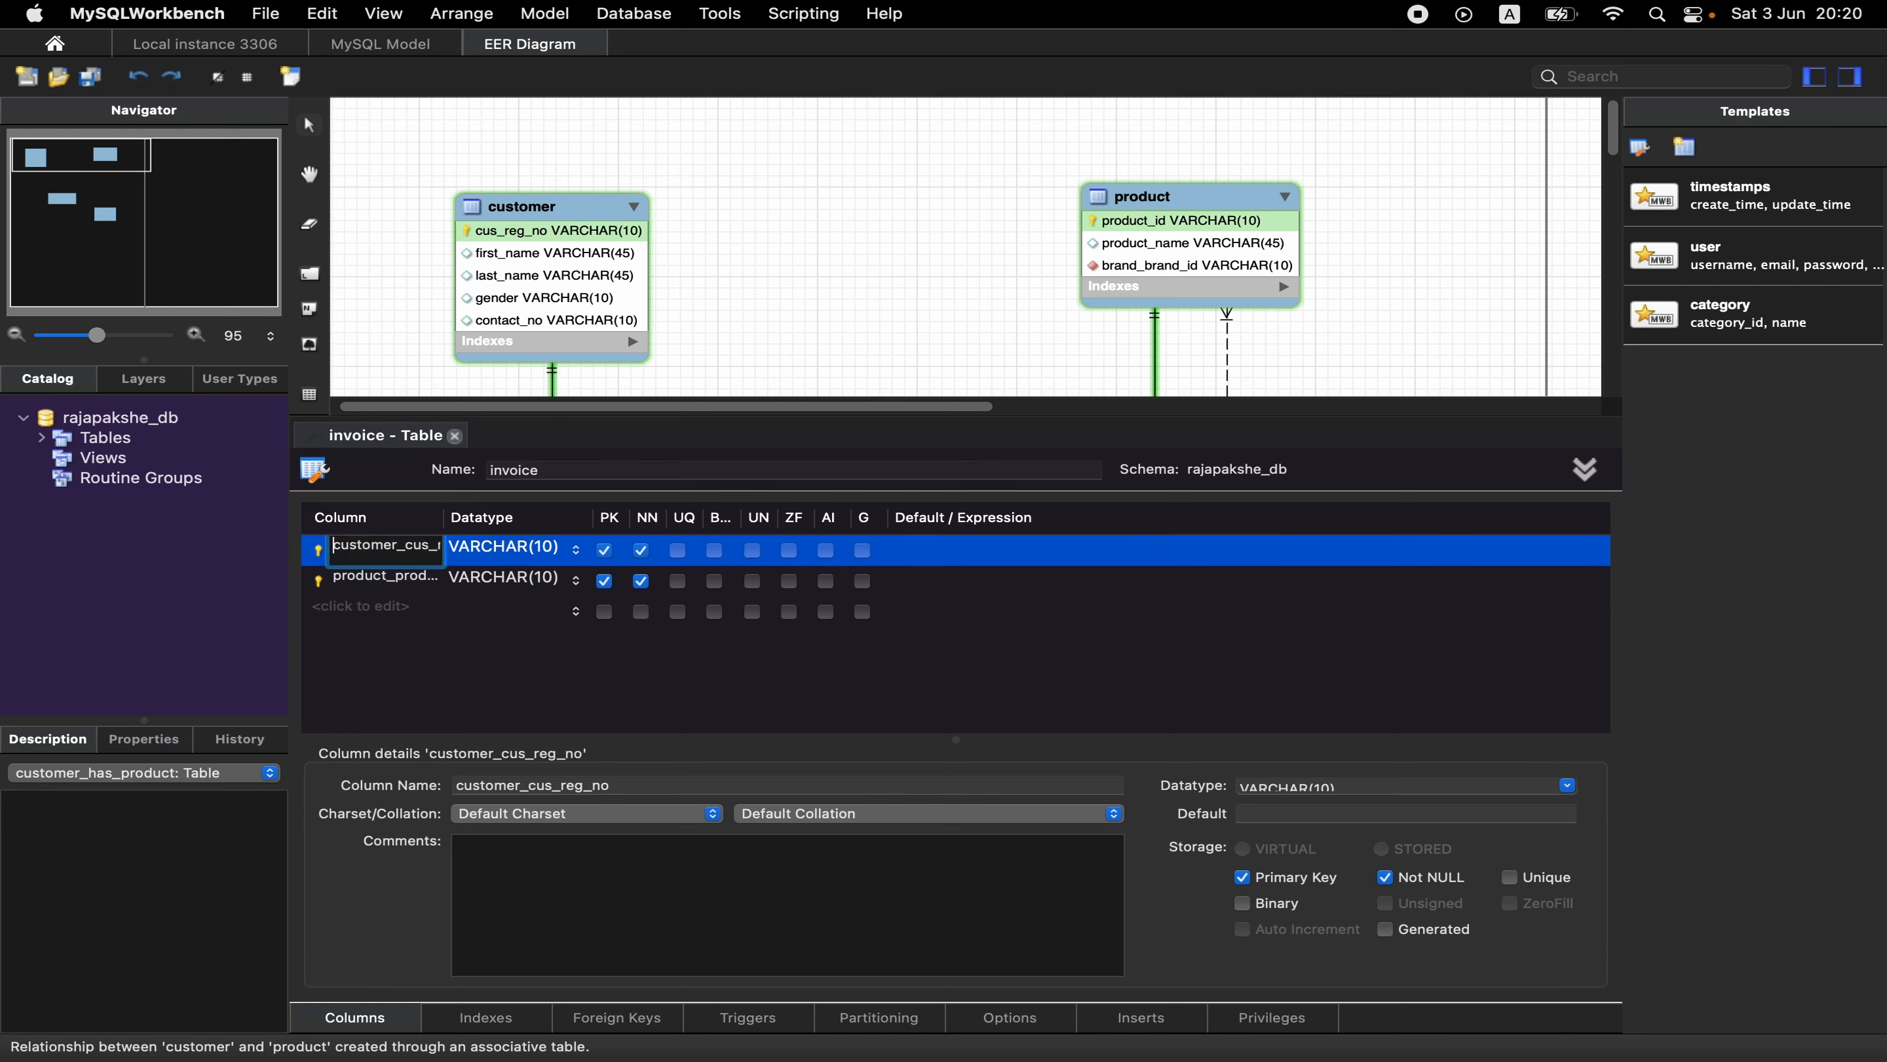
pyautogui.press('Right')
pyautogui.press('Right')
pyautogui.press('Right')
pyautogui.press('super+shift+Left')
pyautogui.press('BackSpace')
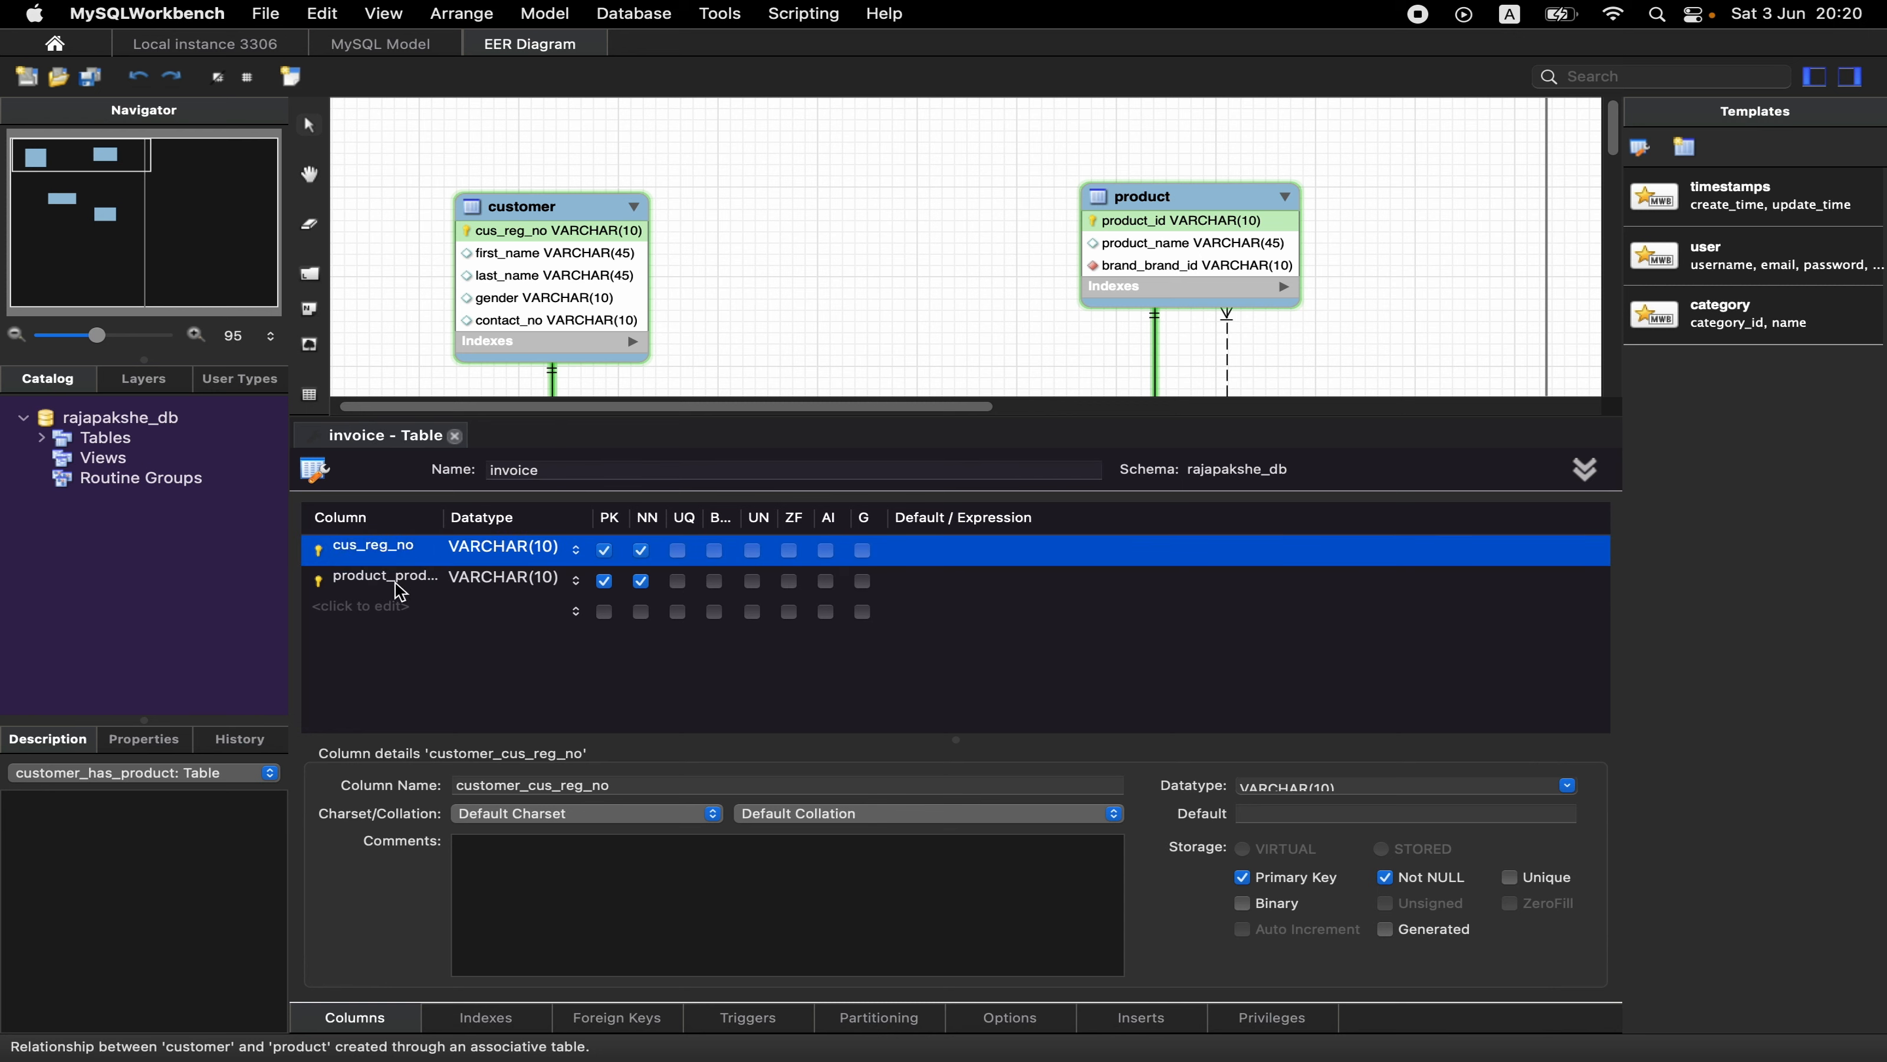
# - Rename the invoice table's product key column as product_id and close the table editor
pyautogui.doubleClick(393, 578)
pyautogui.press('BackSpace')
pyautogui.press('BackSpace')
pyautogui.press('BackSpace')
pyautogui.press('BackSpace')
pyautogui.press('BackSpace')
pyautogui.press('BackSpace')
pyautogui.press('BackSpace')
pyautogui.press('BackSpace')
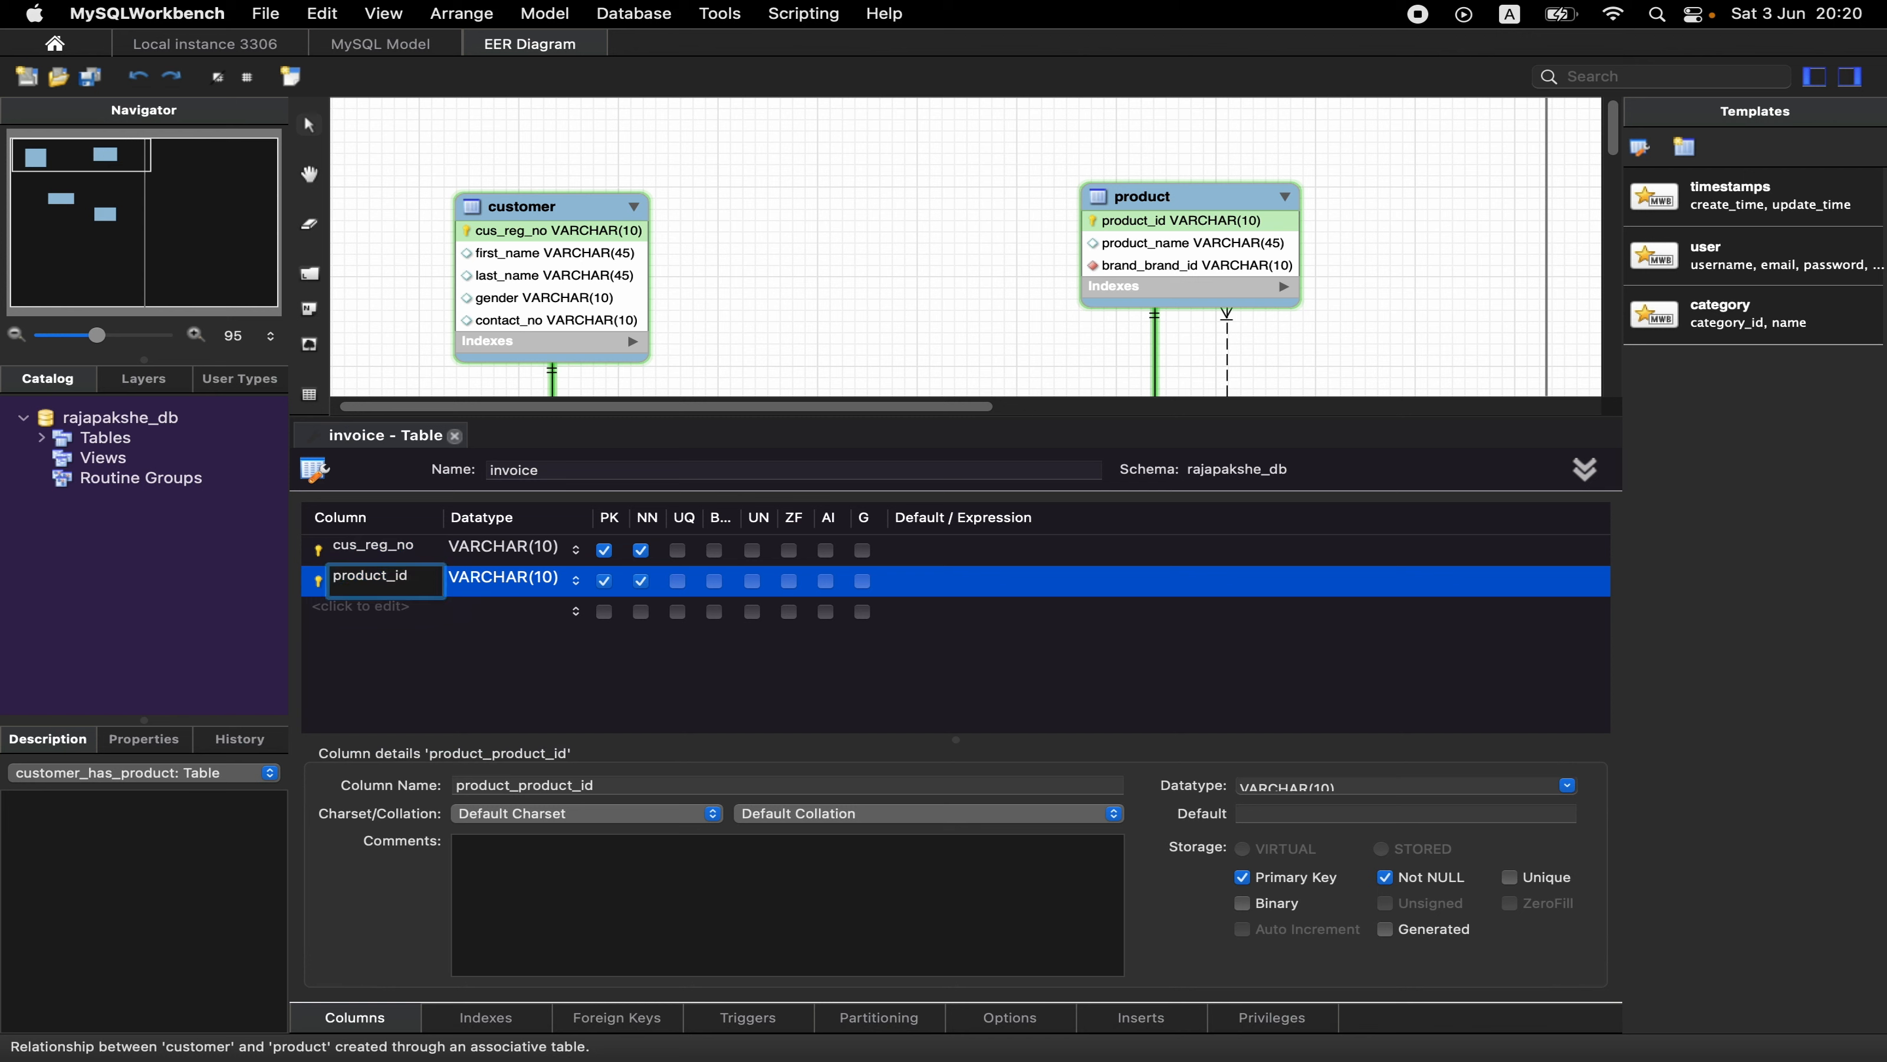
pyautogui.press('Return')
pyautogui.doubleClick(365, 571)
pyautogui.press('Right')
pyautogui.press('Left')
pyautogui.press('BackSpace')
pyautogui.press('BackSpace')
pyautogui.press('BackSpace')
pyautogui.press('BackSpace')
pyautogui.press('BackSpace')
pyautogui.press('BackSpace')
pyautogui.press('BackSpace')
pyautogui.press('BackSpace')
pyautogui.press('Return')
pyautogui.click(455, 434)
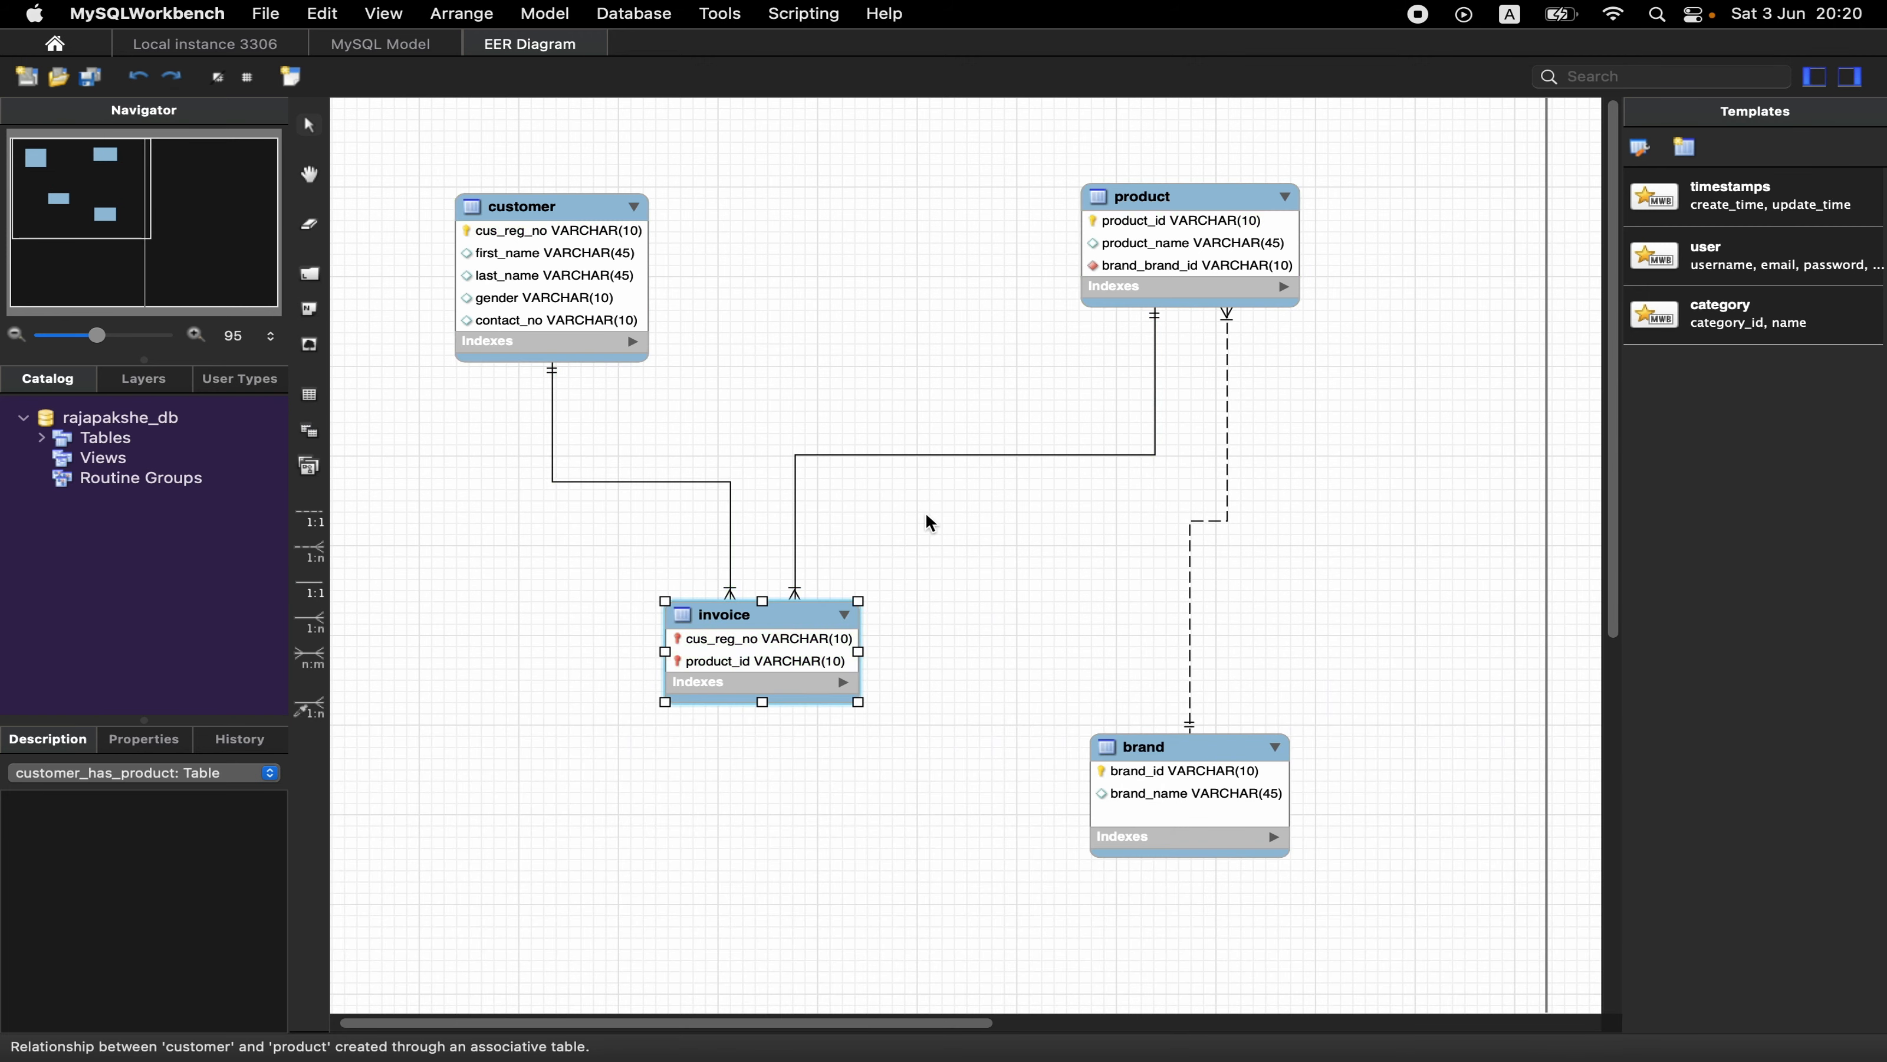
# - Rename the brand foreign key column in the product table as brand_id and close the table editor
pyautogui.doubleClick(1164, 269)
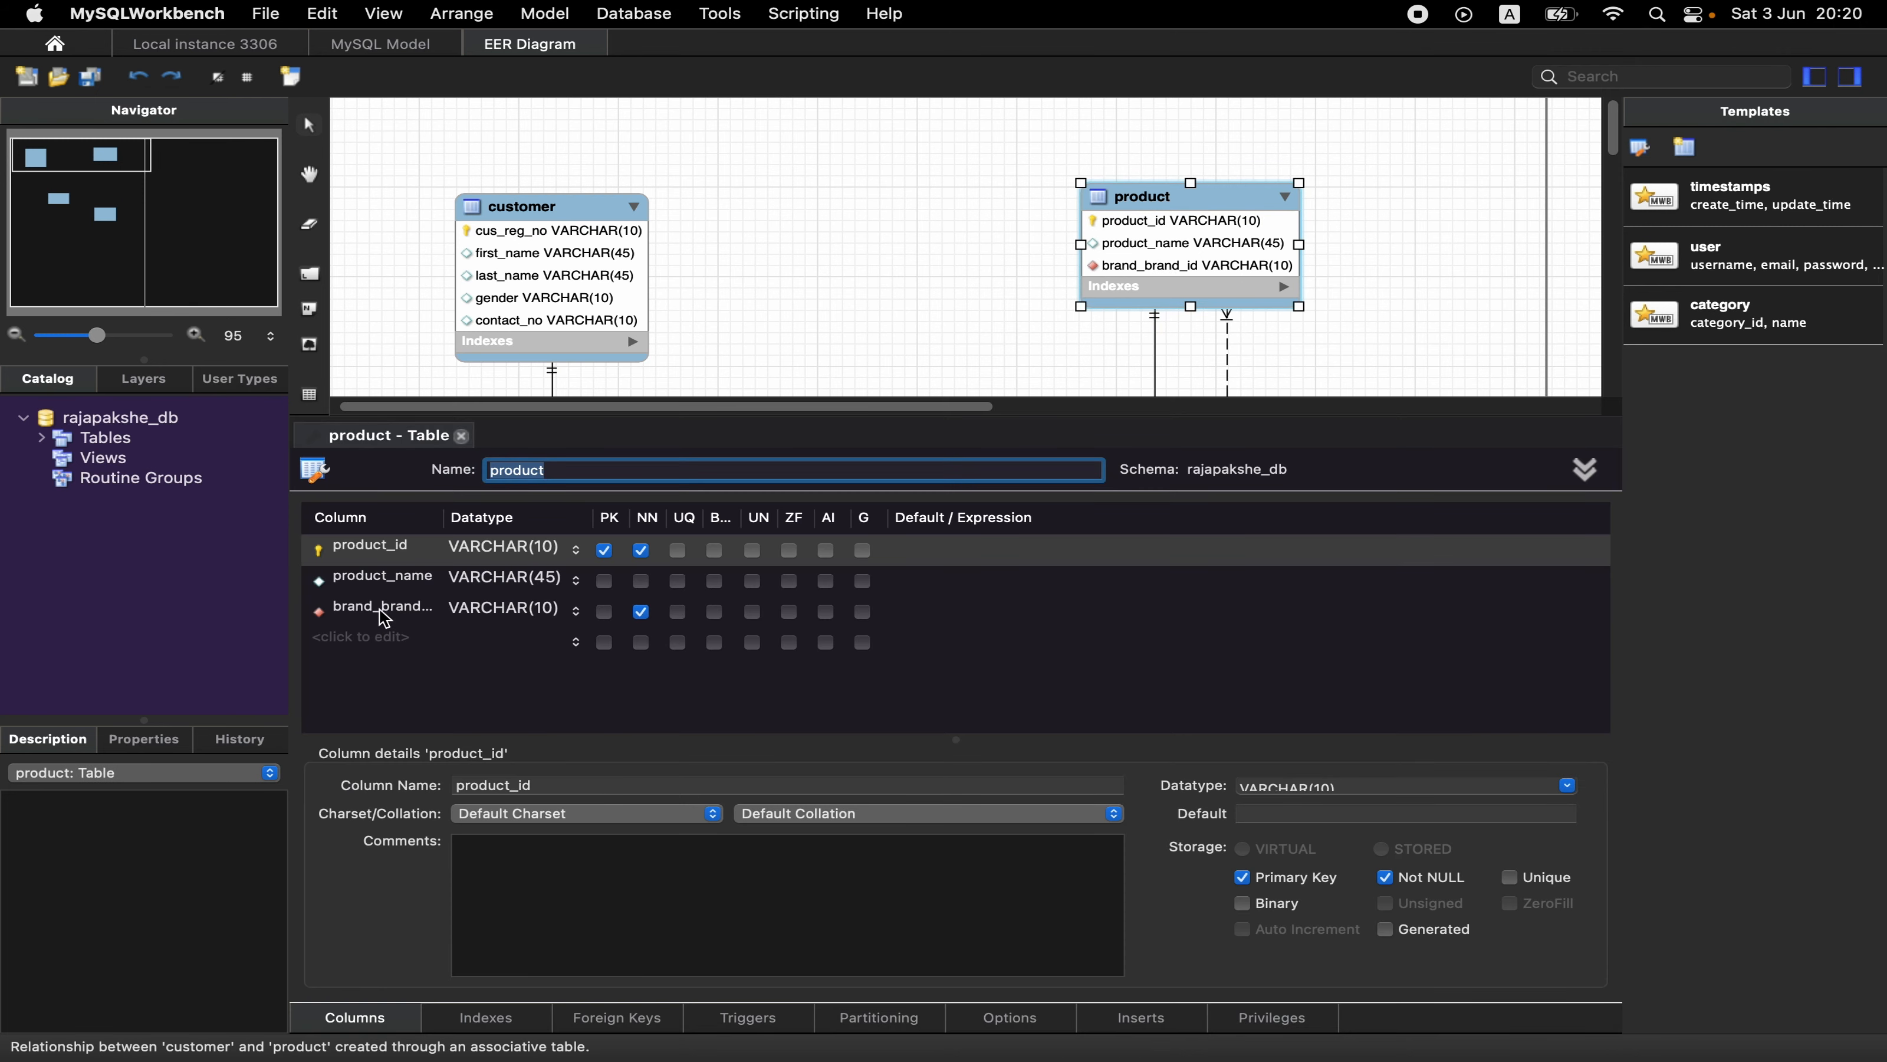
pyautogui.doubleClick(390, 608)
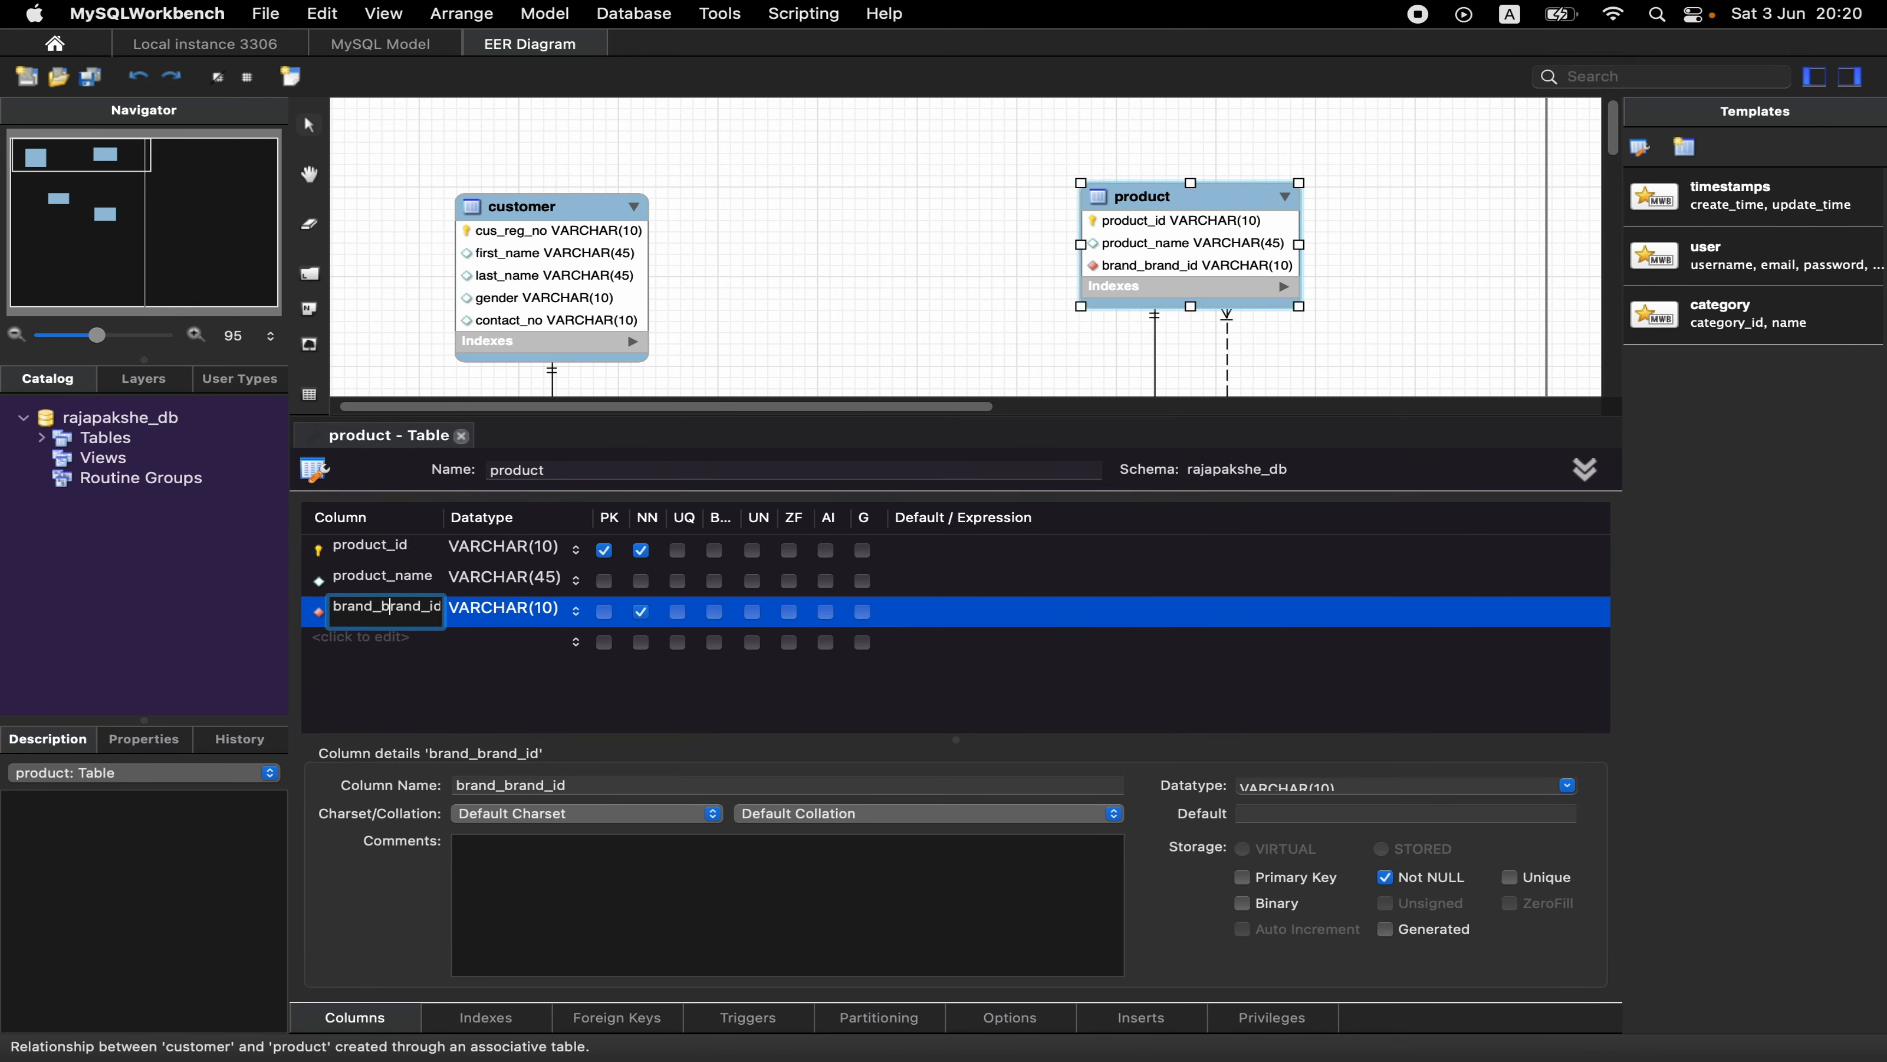
pyautogui.press('BackSpace')
pyautogui.press('BackSpace')
pyautogui.press('BackSpace')
pyautogui.press('BackSpace')
pyautogui.press('BackSpace')
pyautogui.press('BackSpace')
pyautogui.click(461, 436)
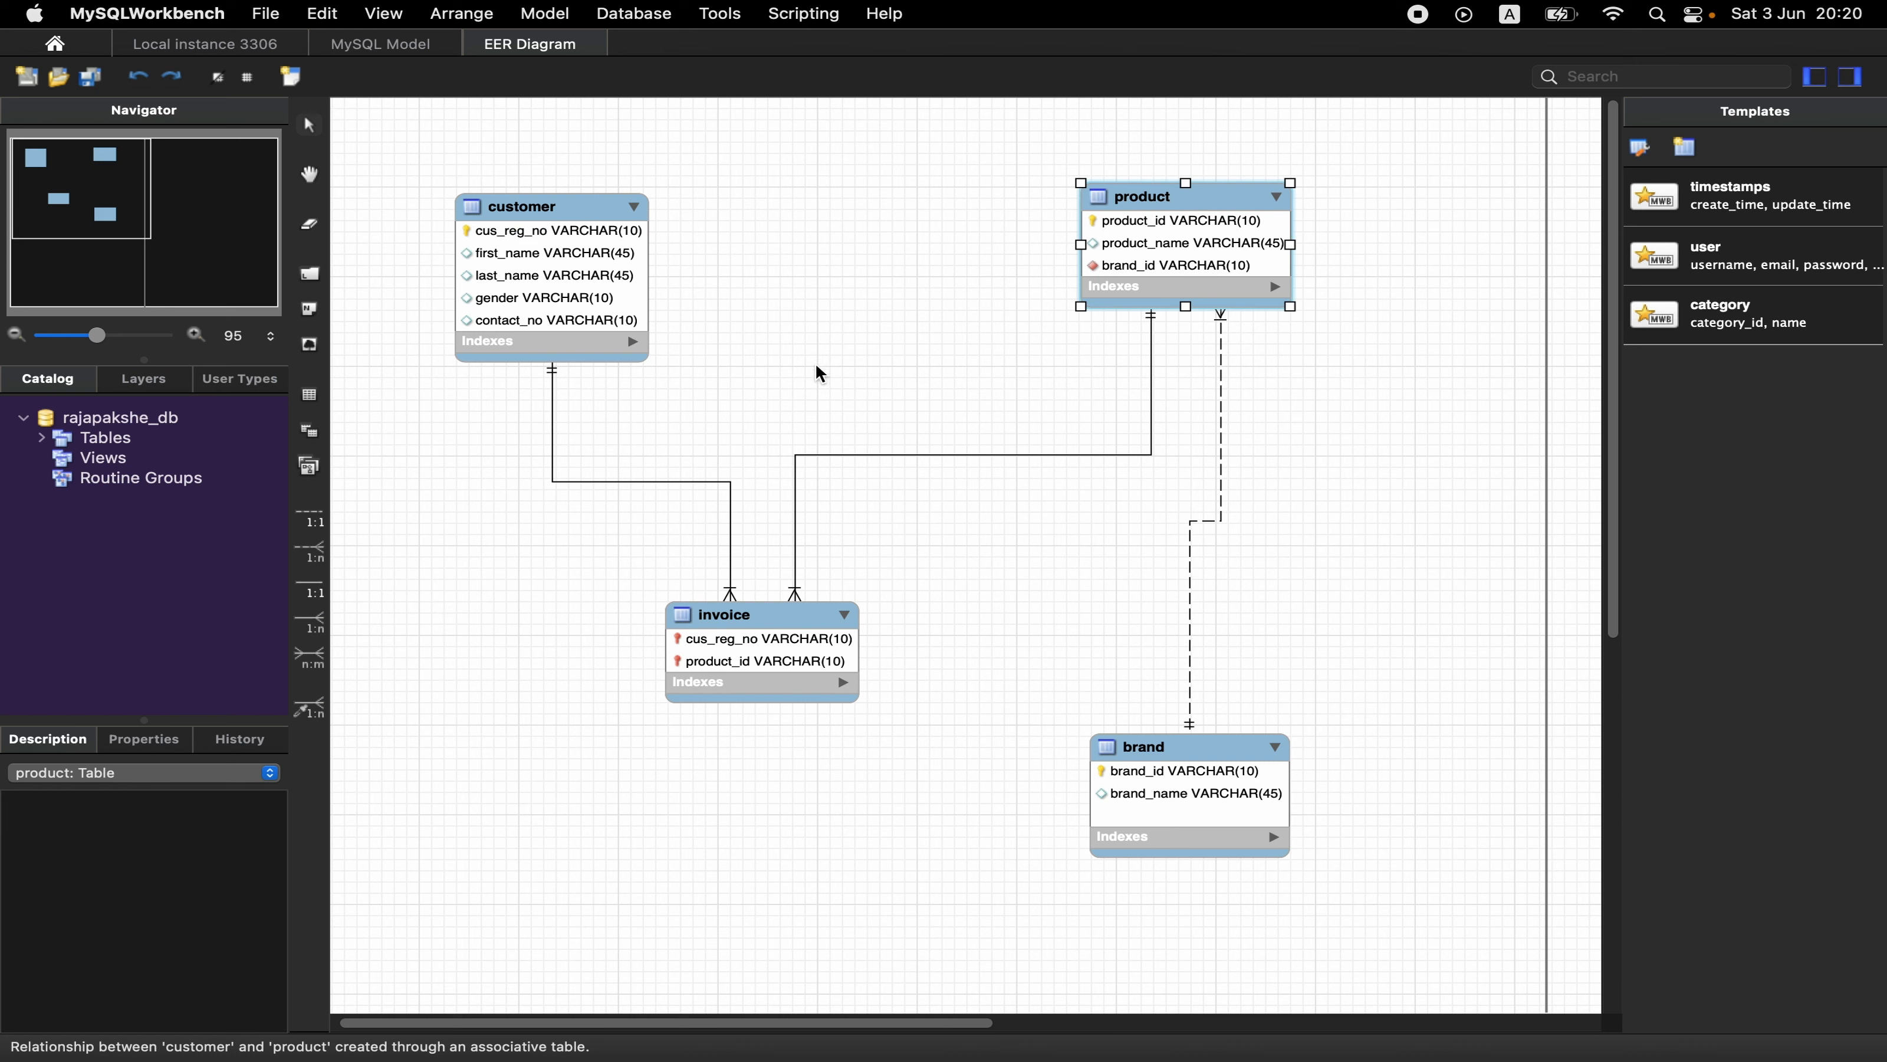
# - Move the invoice table slightly down toward brand and shift the customer table slightly upward
pyautogui.moveTo(817, 628); pyautogui.dragTo(832, 673)
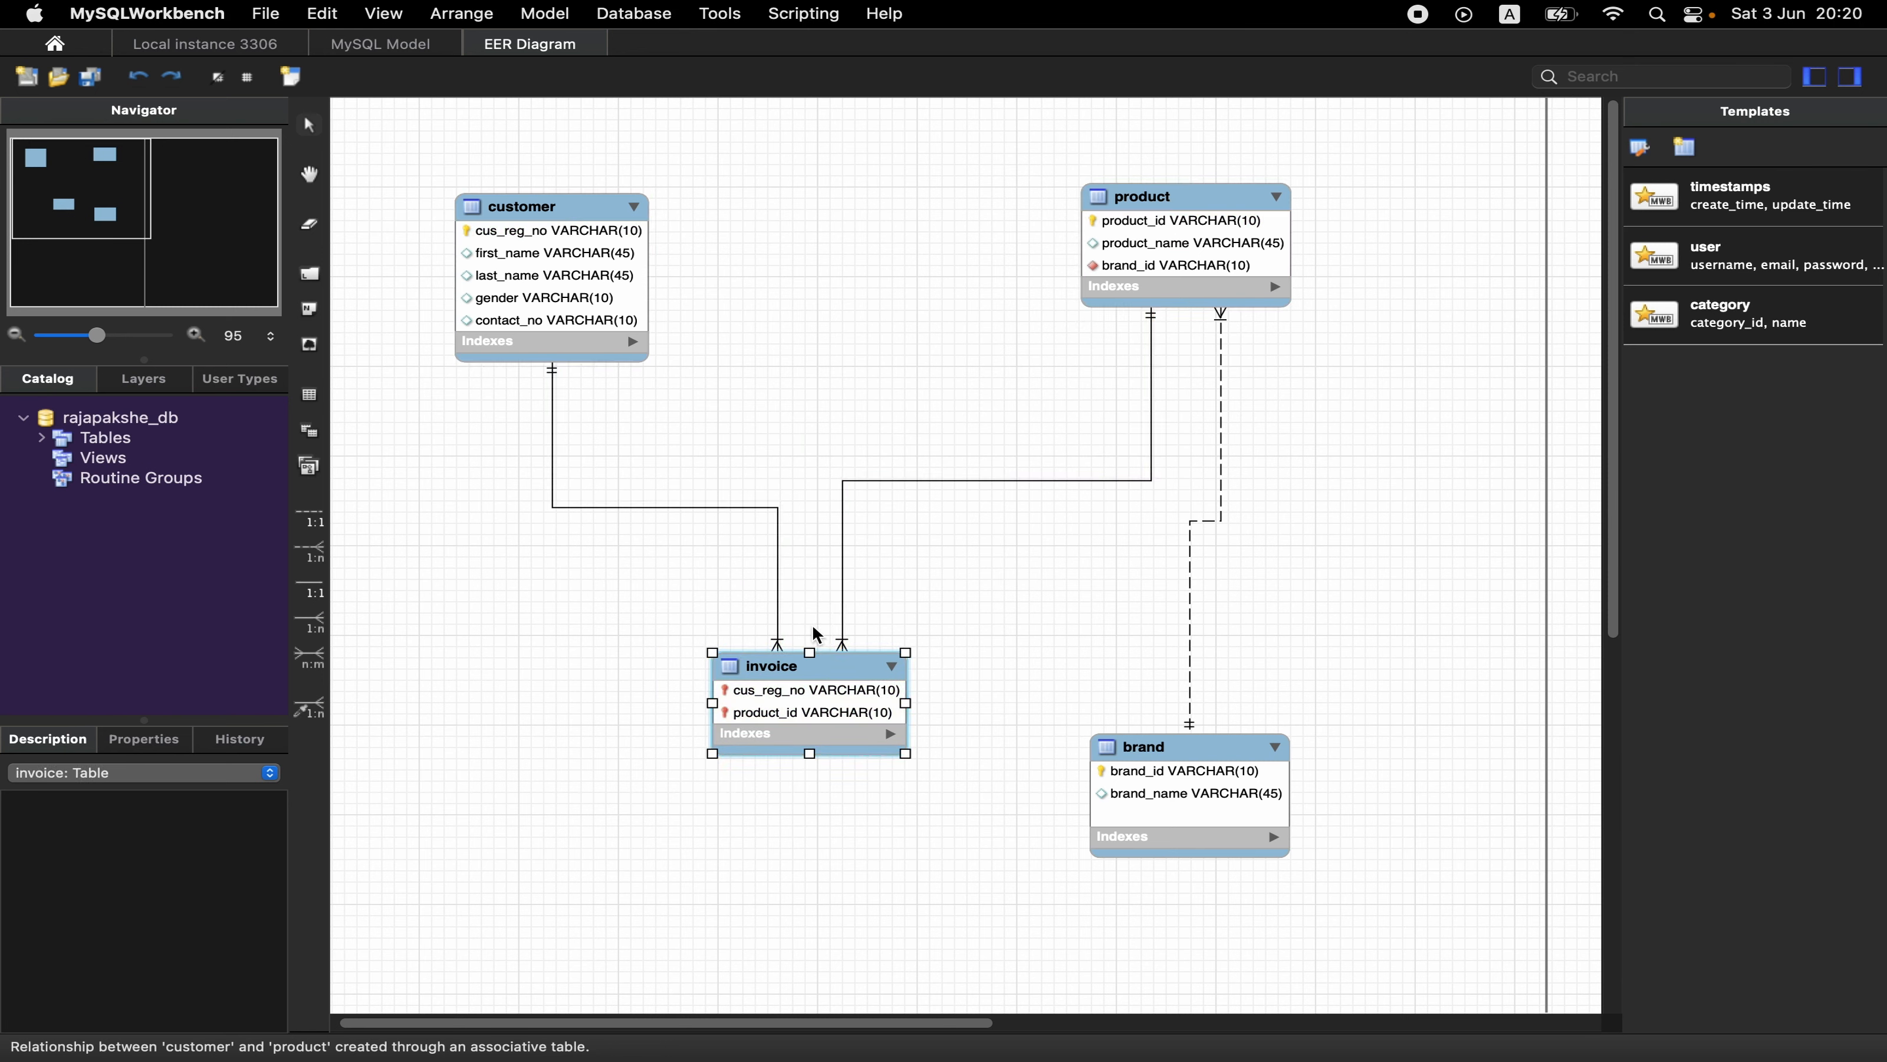
pyautogui.moveTo(562, 201); pyautogui.dragTo(568, 169)
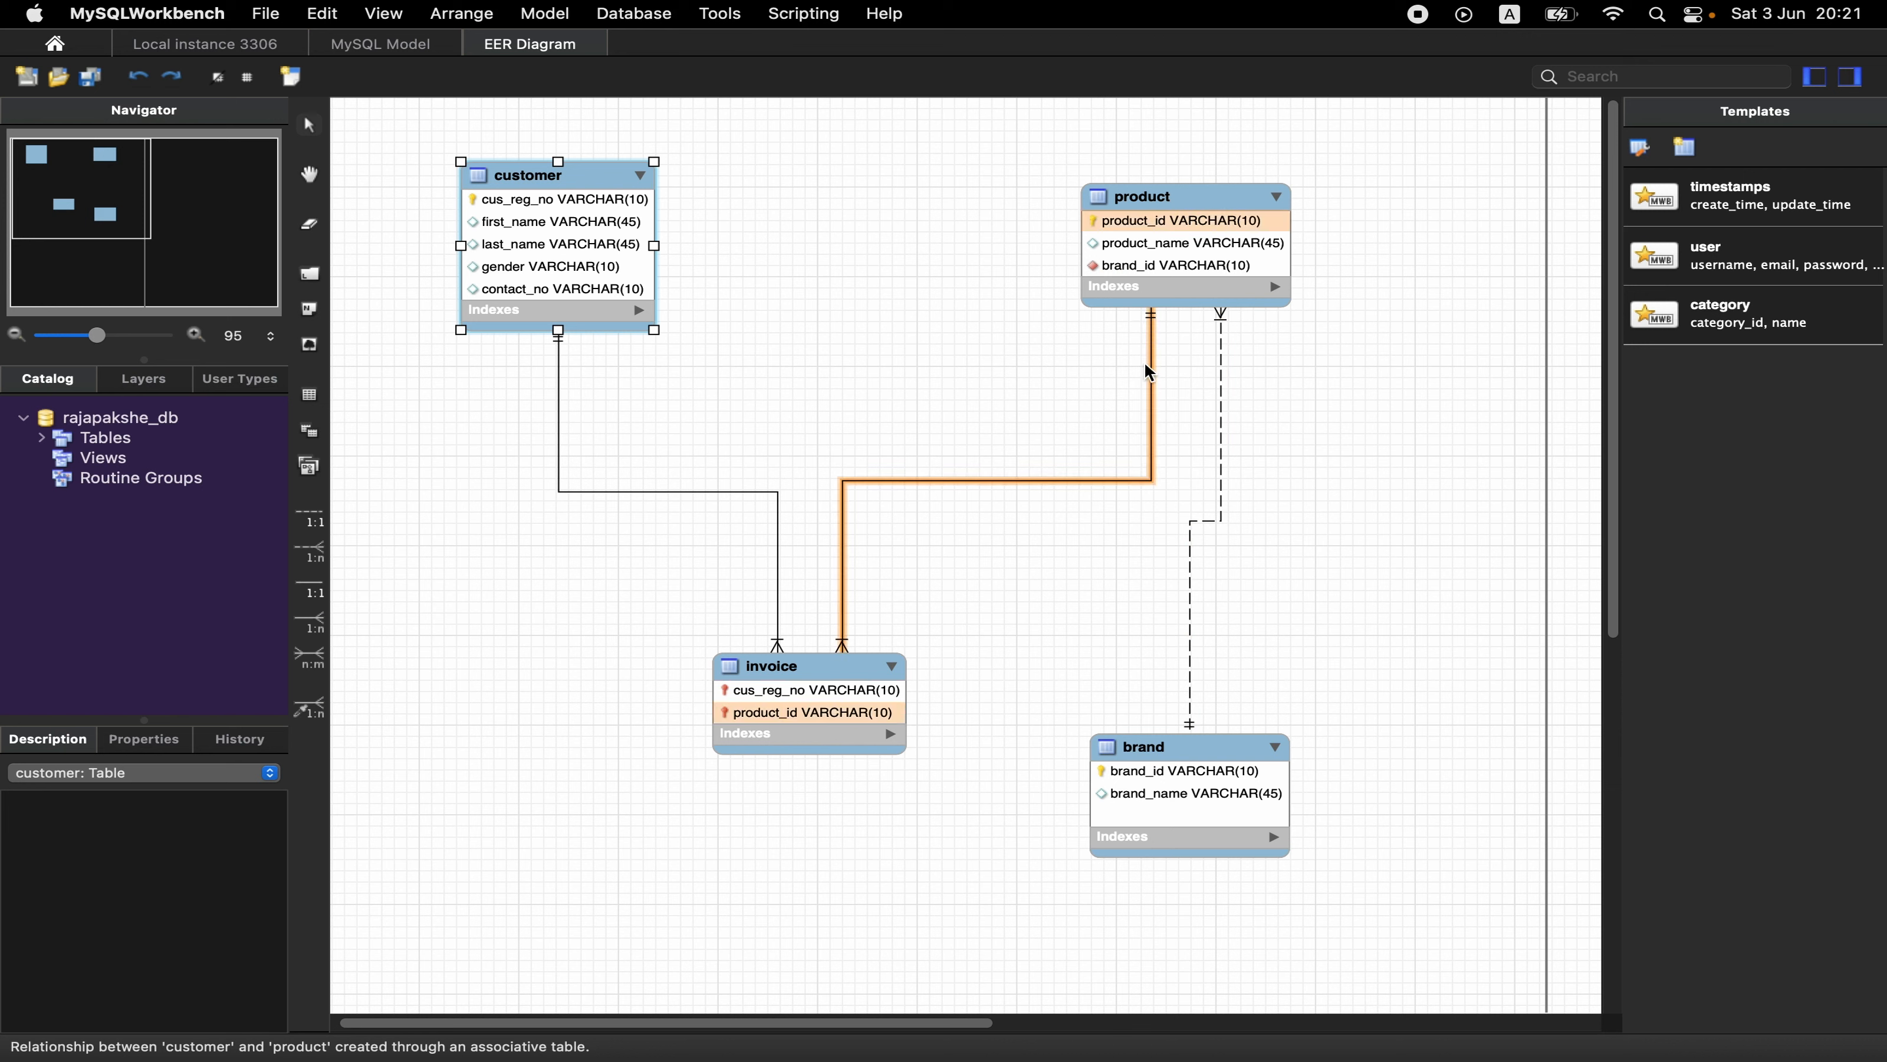
# - Examine the invoice table's primary key columns and its relationships to customer and product
pyautogui.click(966, 480)
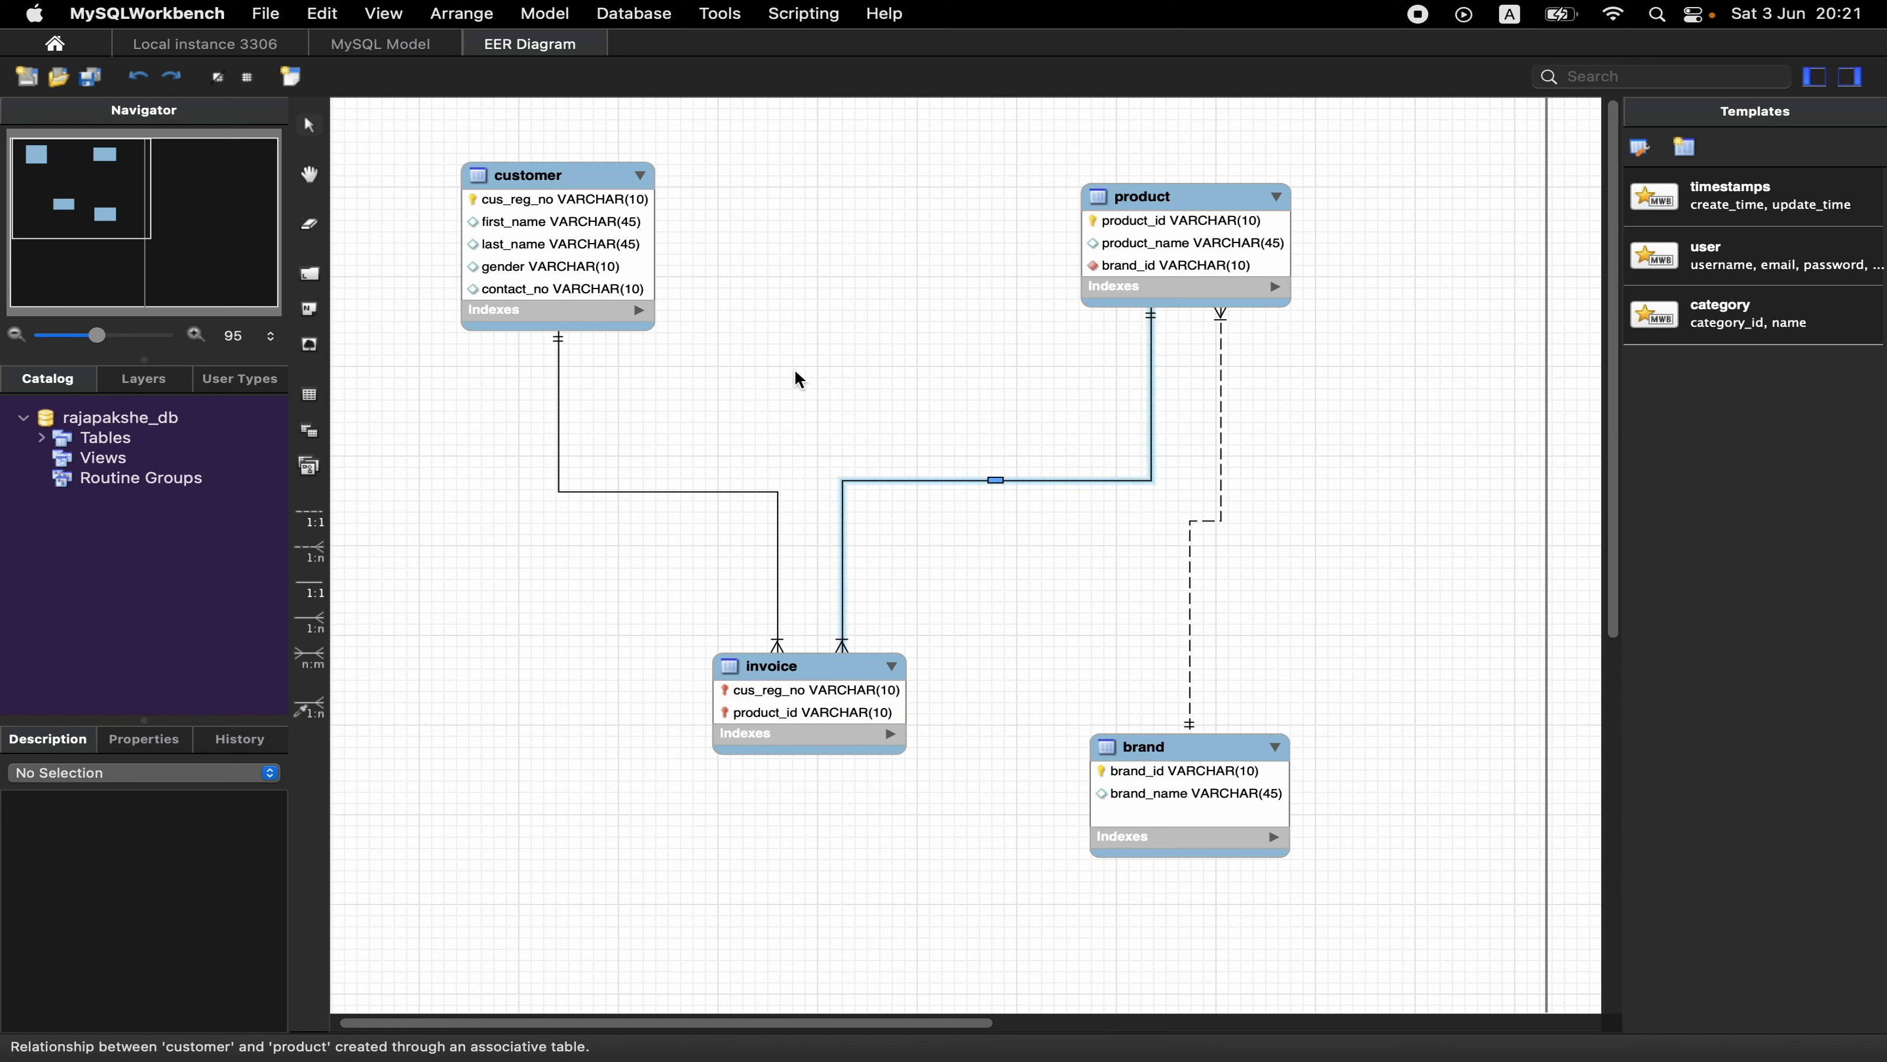
pyautogui.click(826, 664)
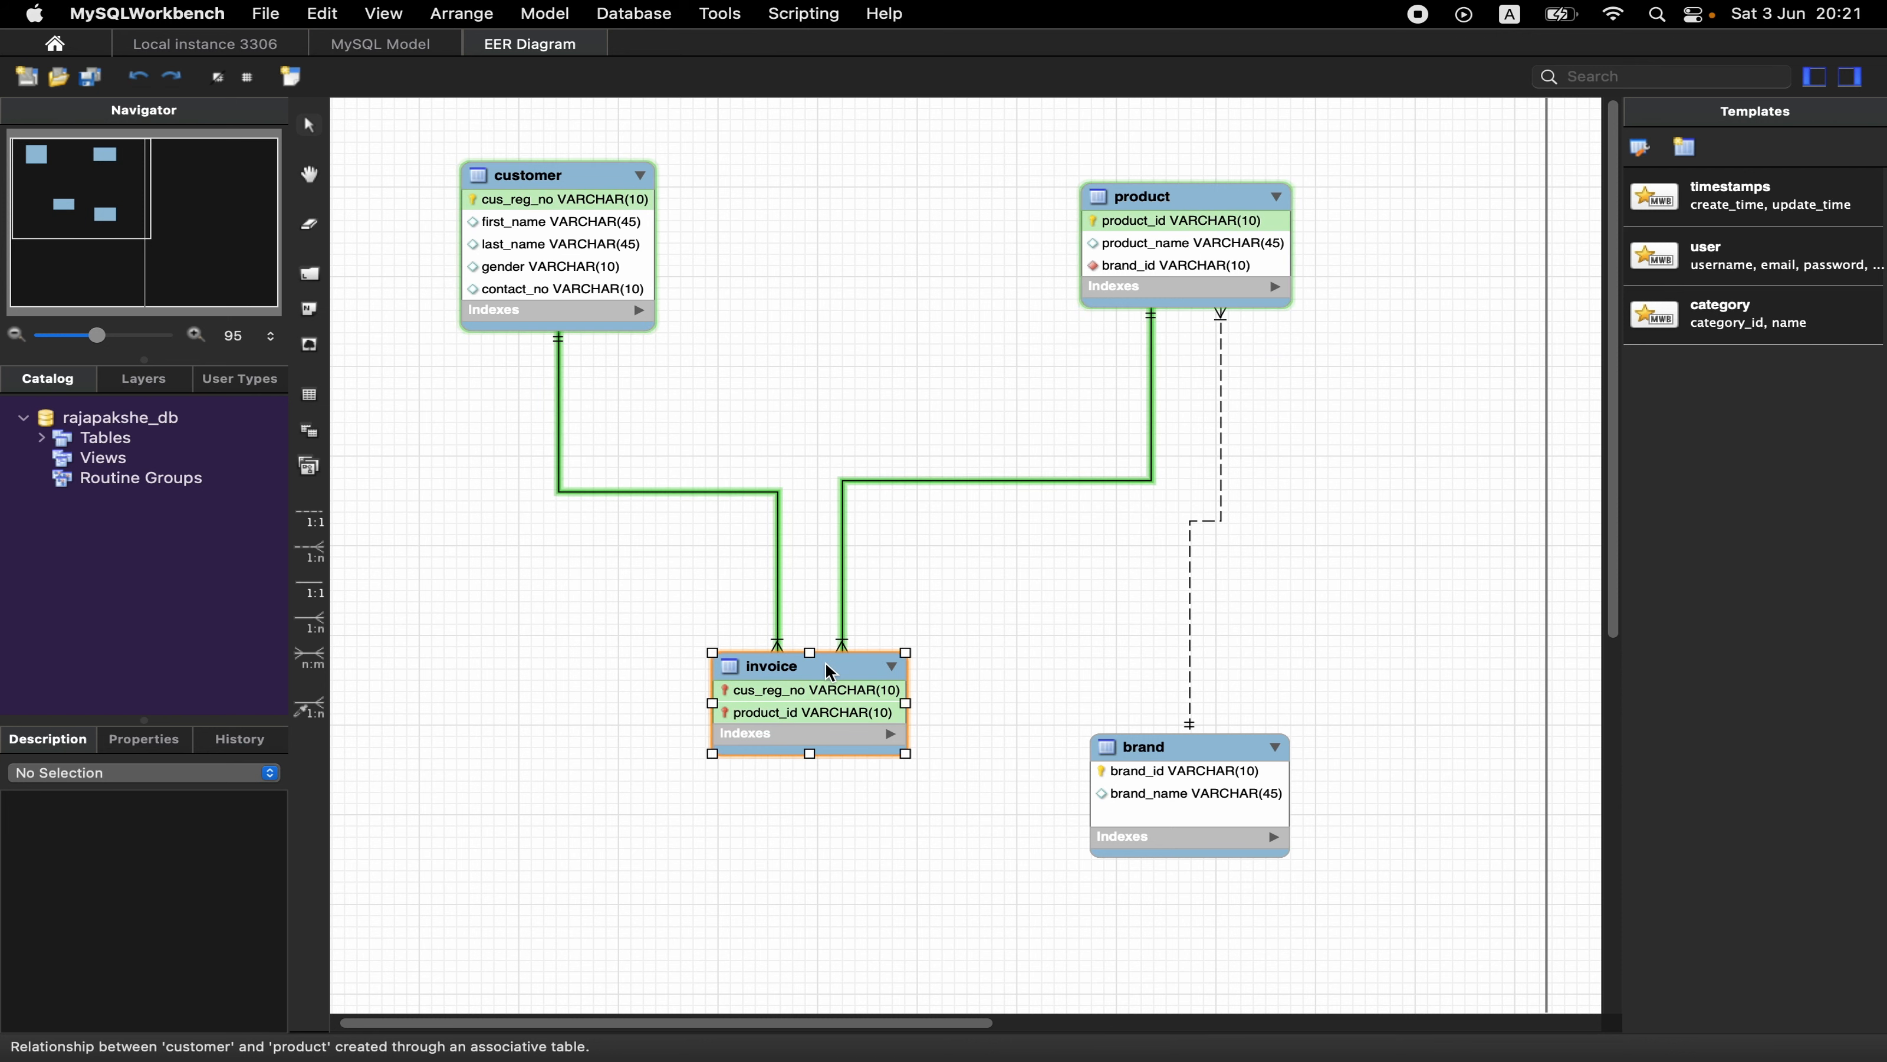
pyautogui.doubleClick(828, 669)
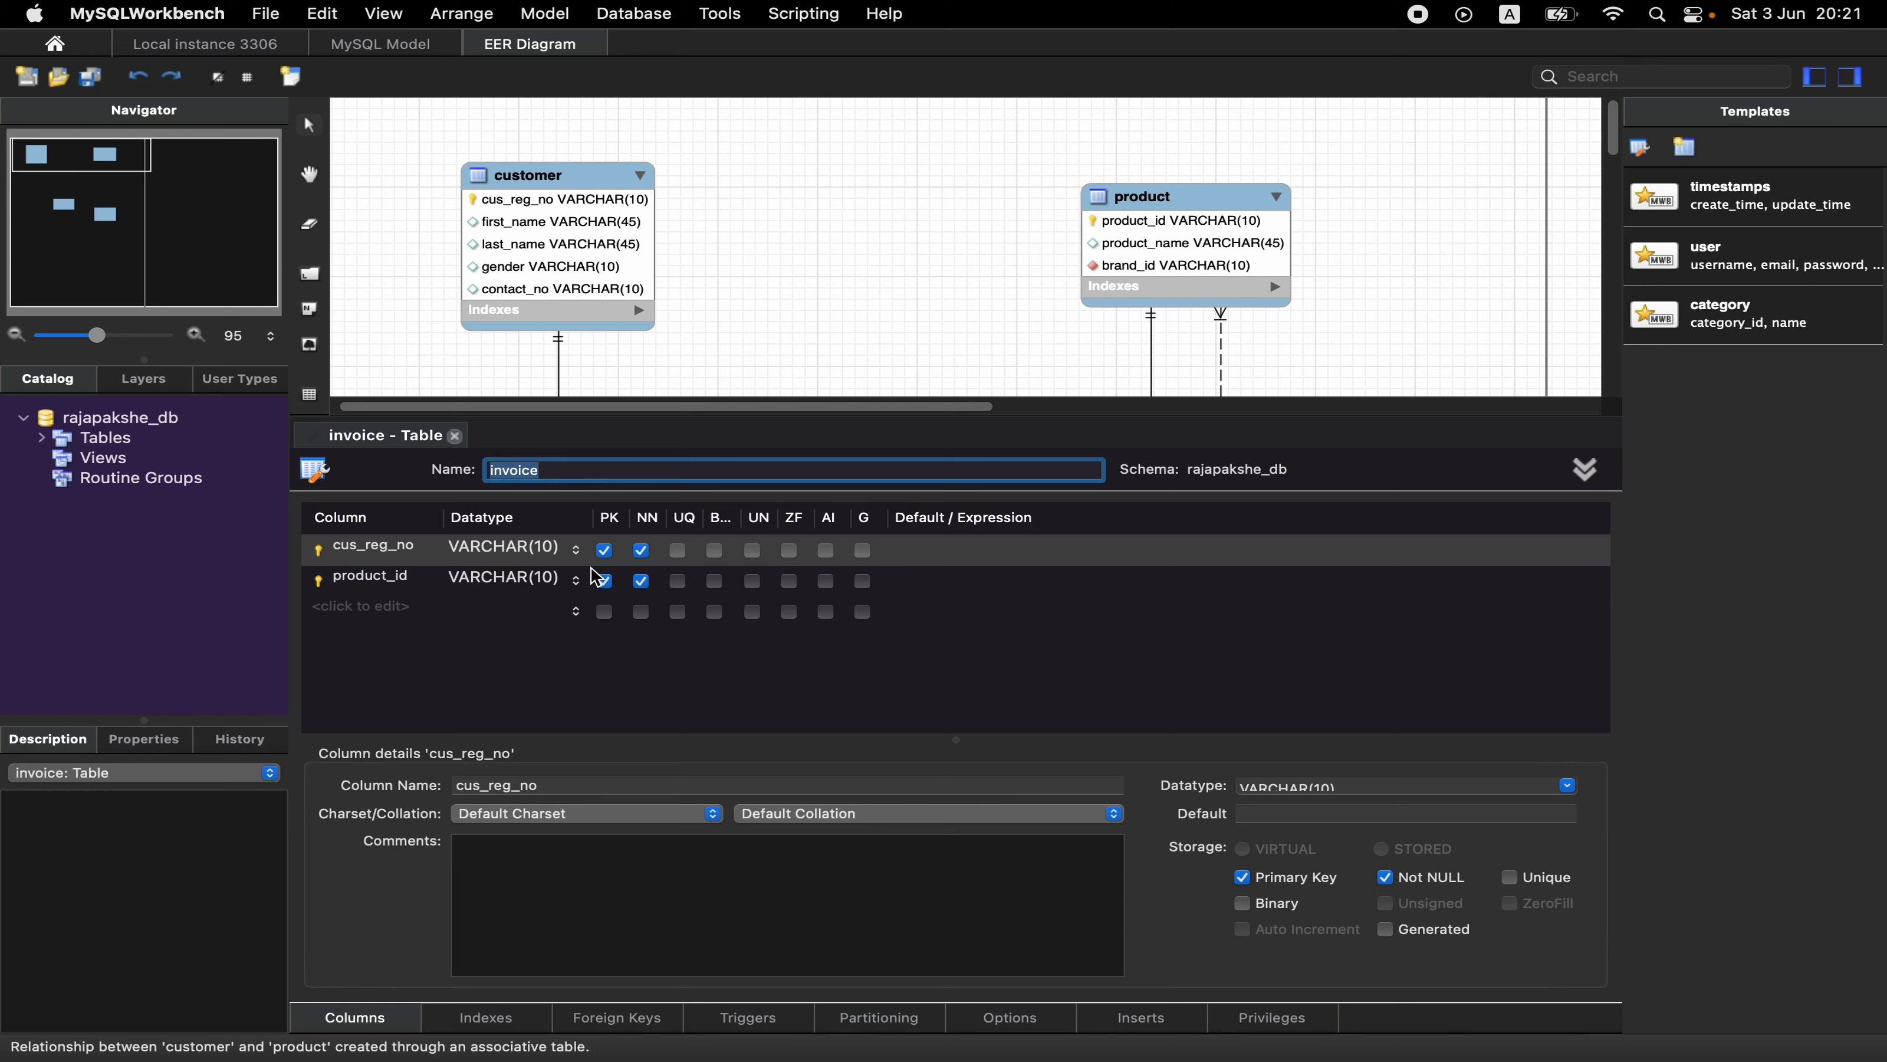
pyautogui.click(455, 436)
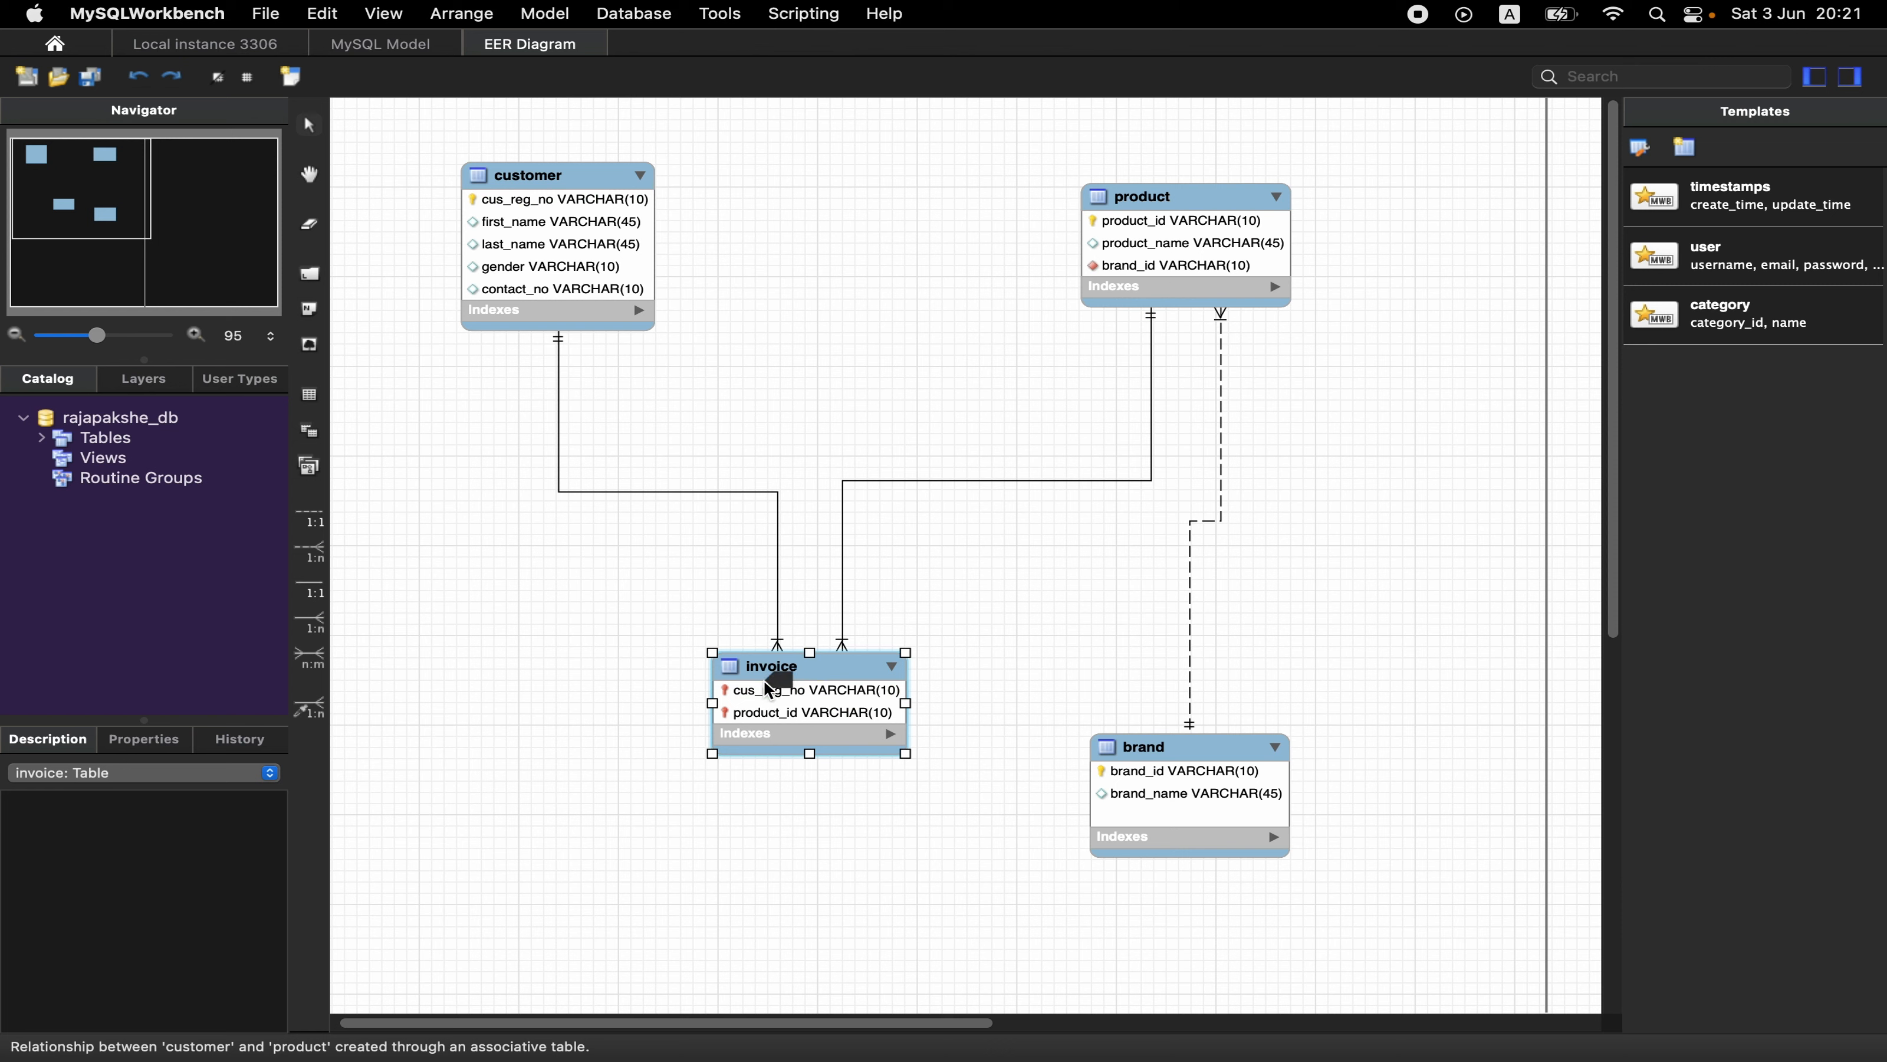
pyautogui.moveTo(608, 540); pyautogui.dragTo(944, 457)
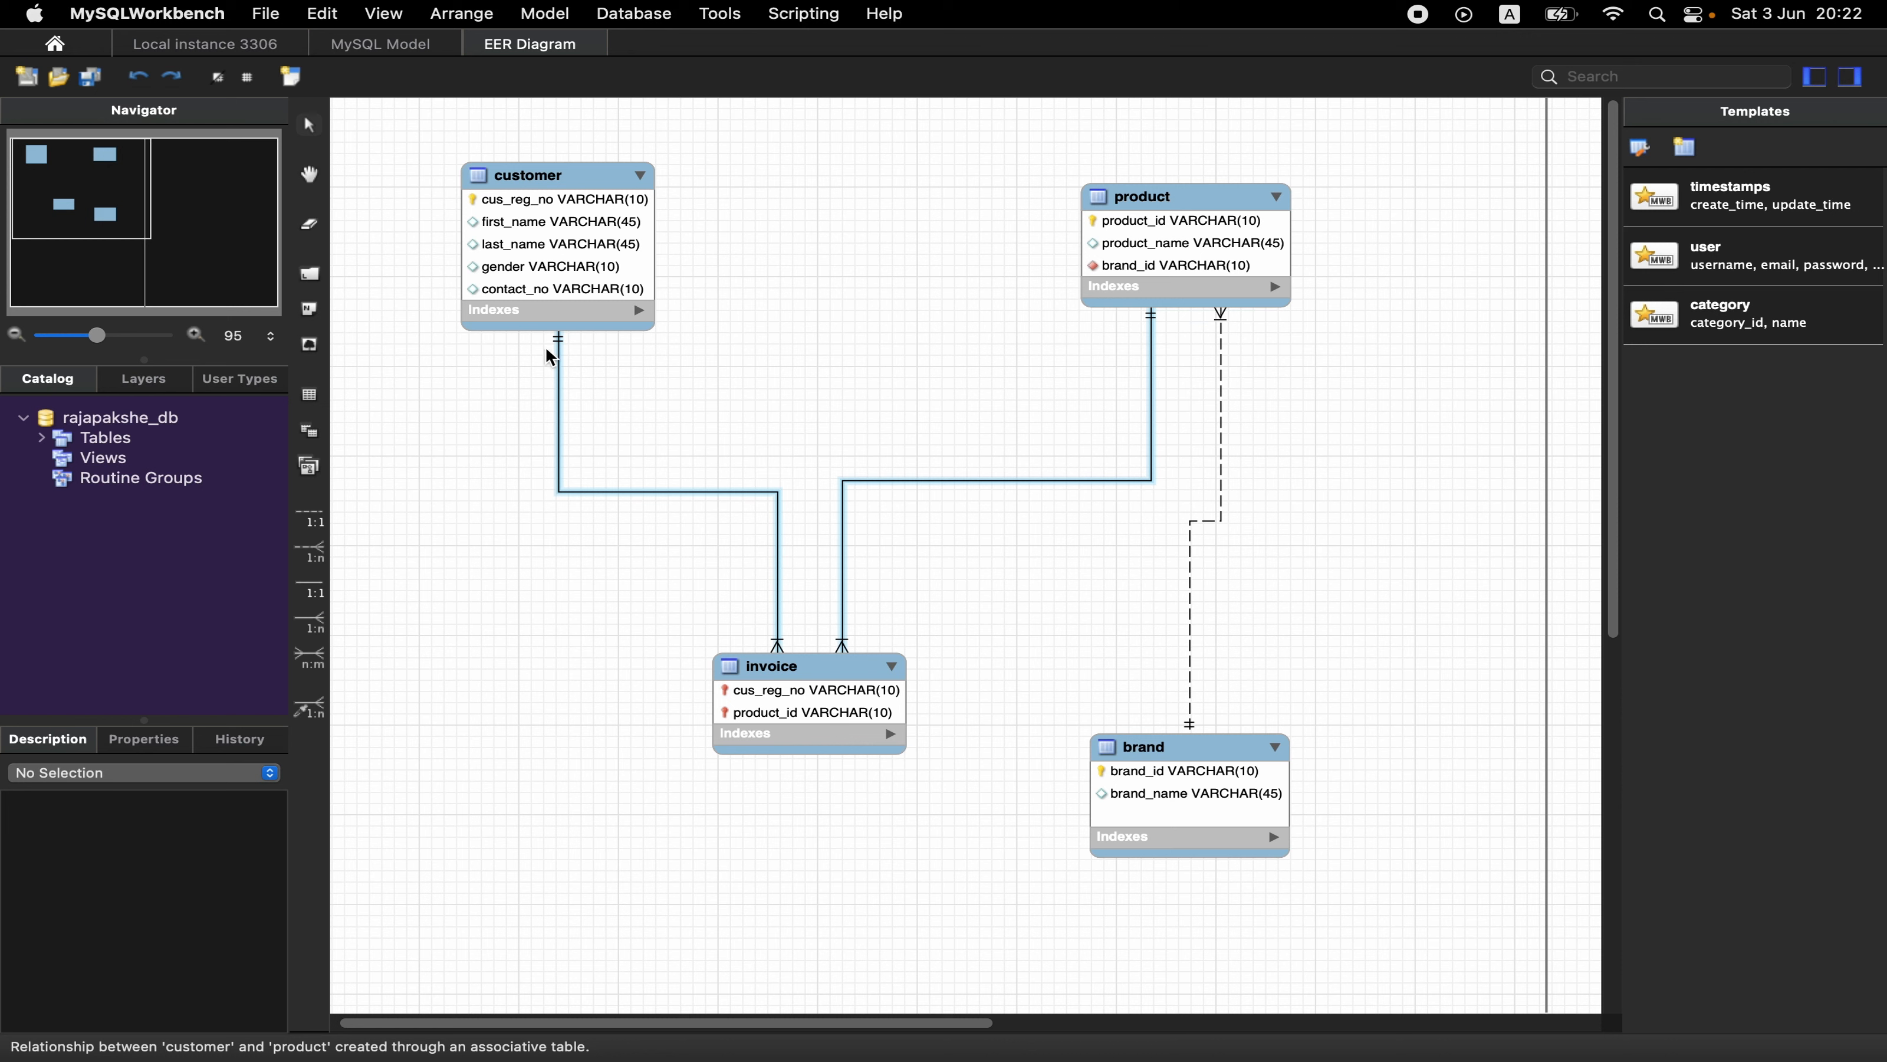
pyautogui.moveTo(990, 523); pyautogui.dragTo(638, 461)
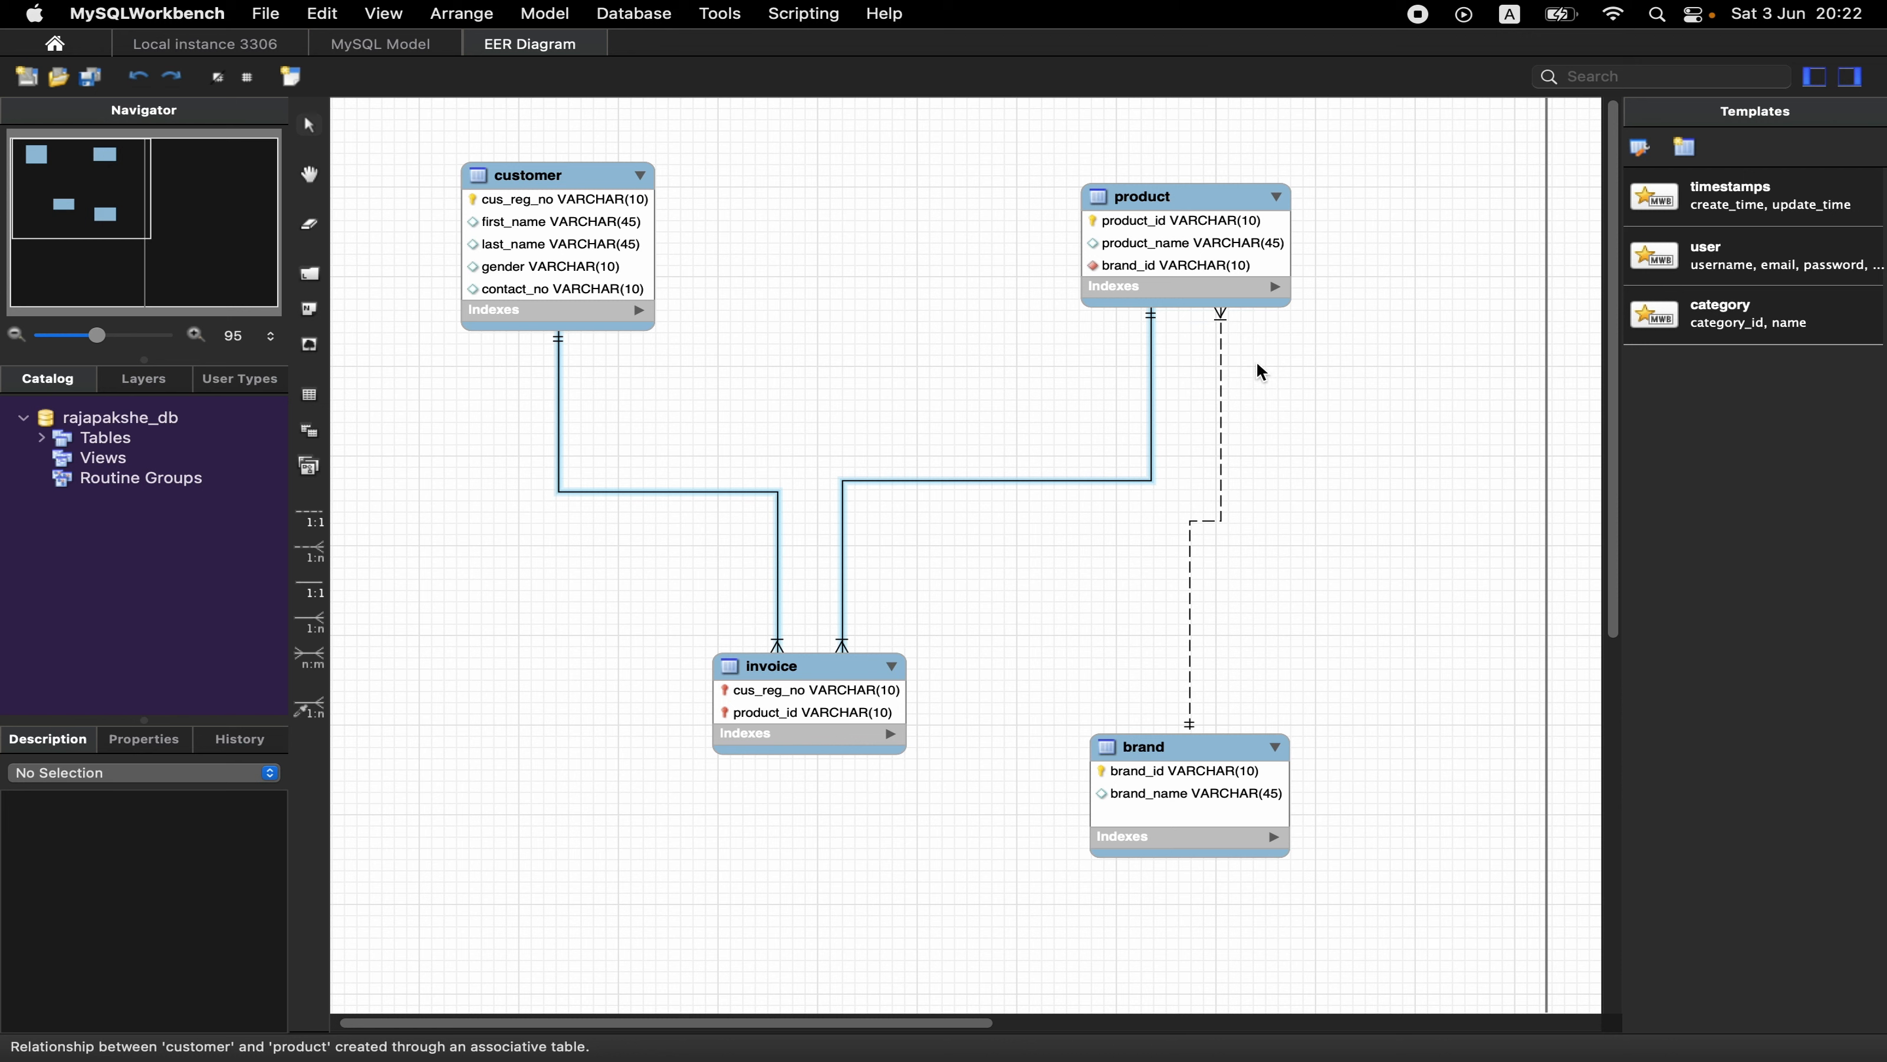